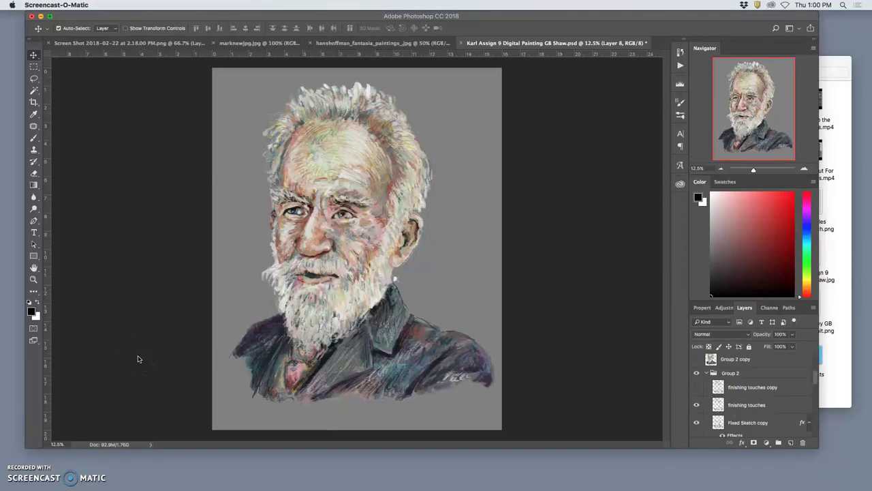
# Step: Undo the last edit to restore the lighter white strokes on the jacket and lower beard
pyautogui.hotkey('ctrl', 'z')
pyautogui.click(32, 139)
pyautogui.press('super+equal')
pyautogui.press('super+equal')
pyautogui.press('super+equal')
pyautogui.press('super+equal')
pyautogui.press('super+equal')
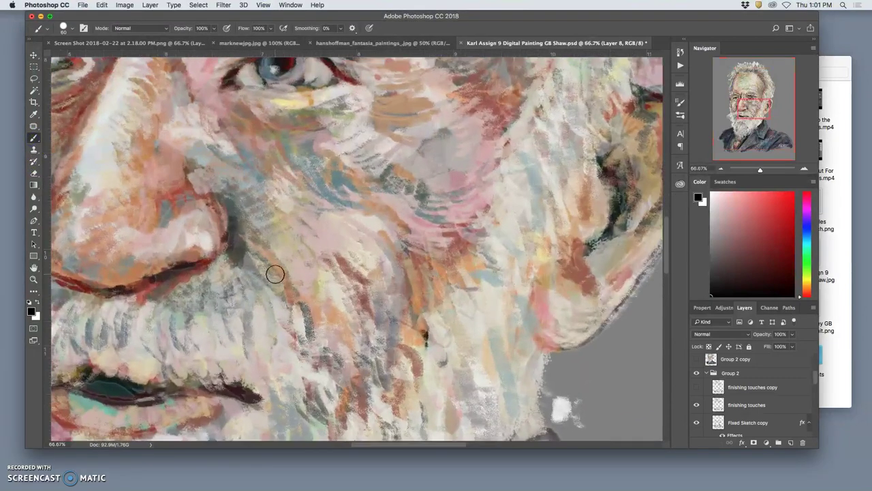
pyautogui.click(341, 280)
pyautogui.scroll(15, 341, 281)
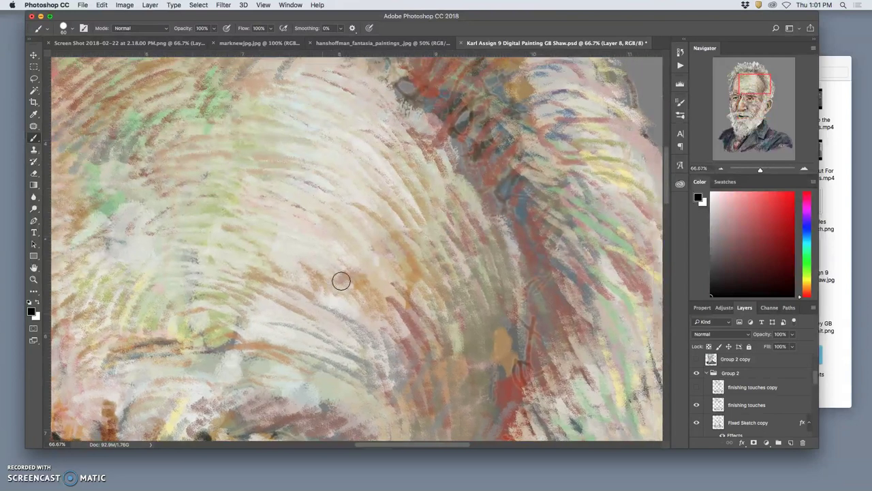
pyautogui.scroll(10, 341, 280)
pyautogui.scroll(-5, 341, 280)
pyautogui.hscroll(-10, 341, 280)
pyautogui.scroll(-5, 340, 280)
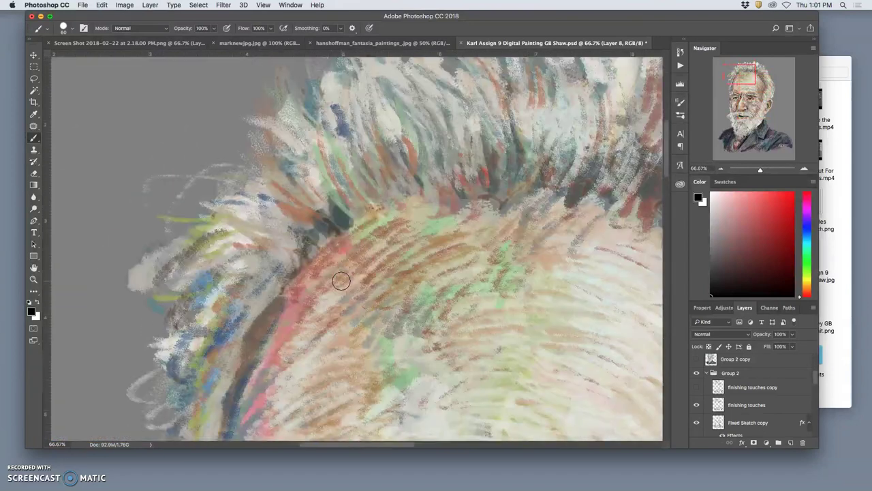
pyautogui.scroll(-10, 341, 280)
pyautogui.scroll(-10, 340, 280)
pyautogui.scroll(5, 201, 82)
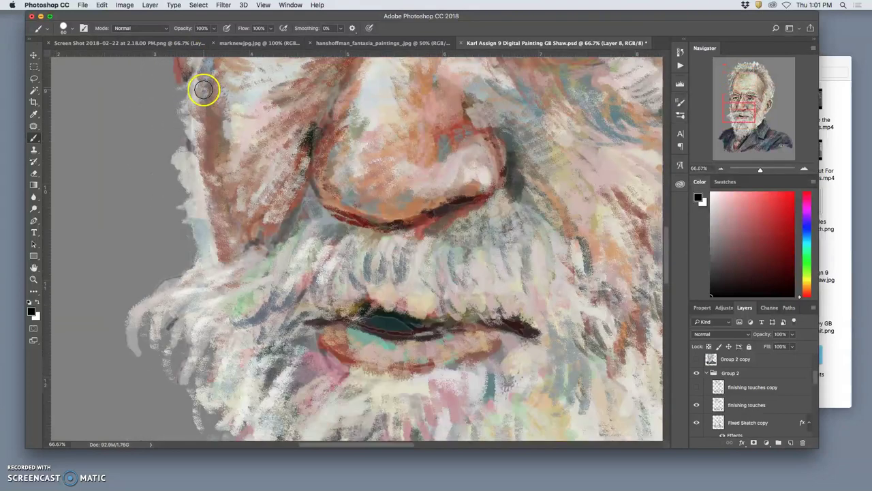
pyautogui.scroll(1, 221, 205)
pyautogui.scroll(-15, 233, 244)
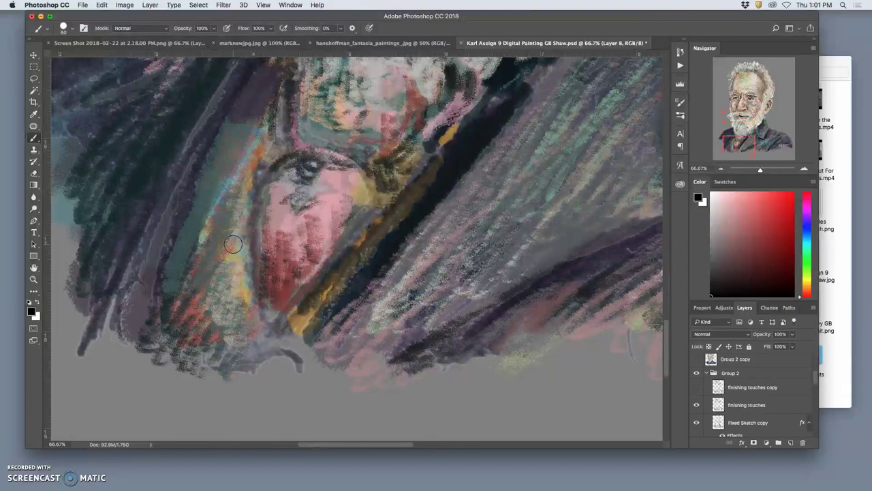
pyautogui.scroll(-4, 233, 243)
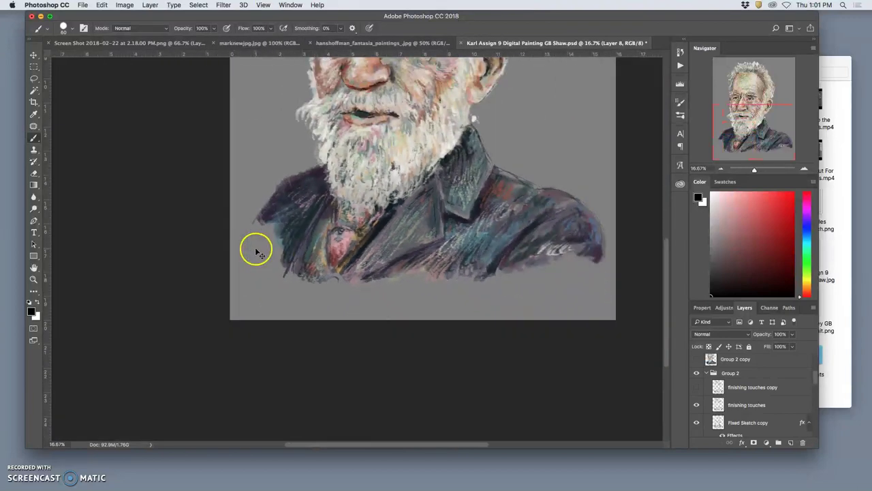
pyautogui.scroll(2, 276, 250)
pyautogui.scroll(-2, 278, 252)
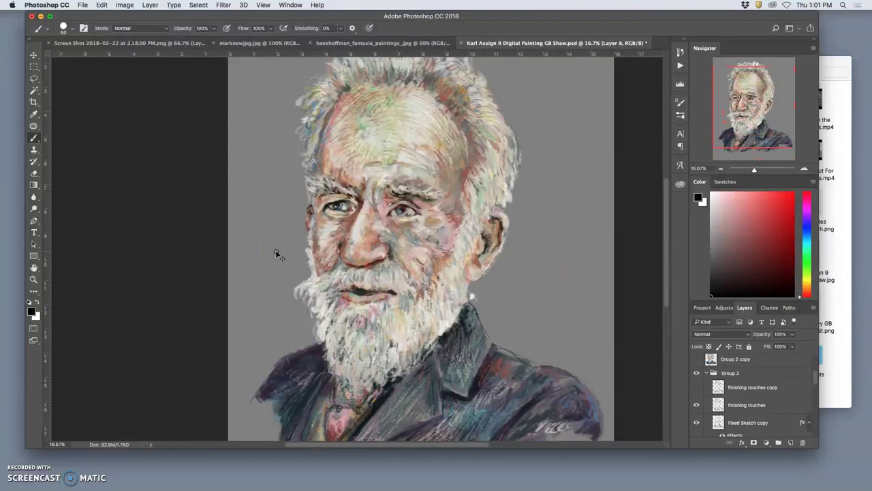
pyautogui.scroll(-1, 370, 272)
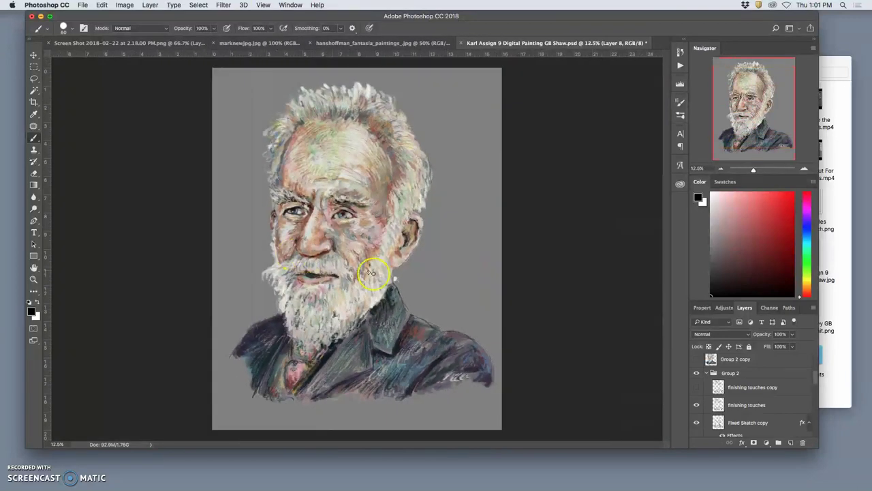
# Step: Compare the finishing touches layer on and off, then turn on finishing touches copy
pyautogui.click(697, 405)
pyautogui.click(697, 404)
pyautogui.click(696, 405)
pyautogui.click(696, 405)
pyautogui.click(697, 388)
pyautogui.click(697, 388)
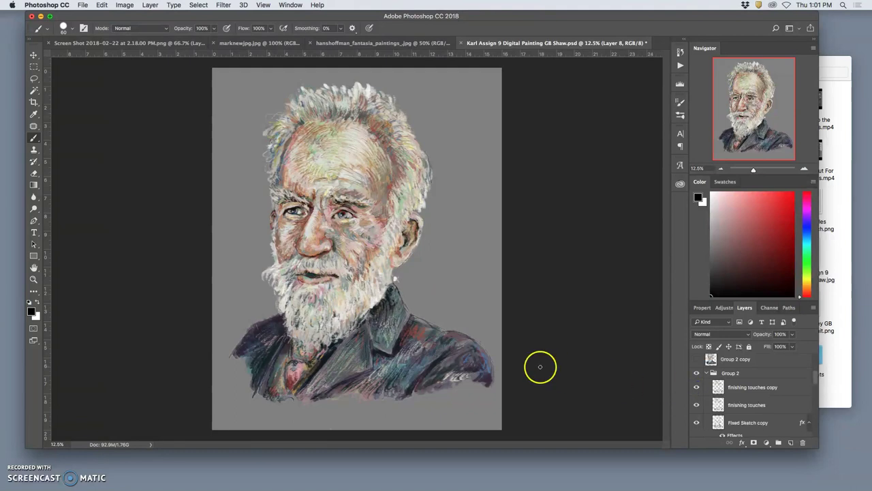
# Step: Zoom in on the head to check the added texture, then zoom back out
pyautogui.moveTo(356, 304); pyautogui.dragTo(374, 306)
pyautogui.scroll(1, 374, 306)
pyautogui.scroll(-3, 374, 306)
pyautogui.scroll(2, 374, 306)
pyautogui.scroll(5, 374, 306)
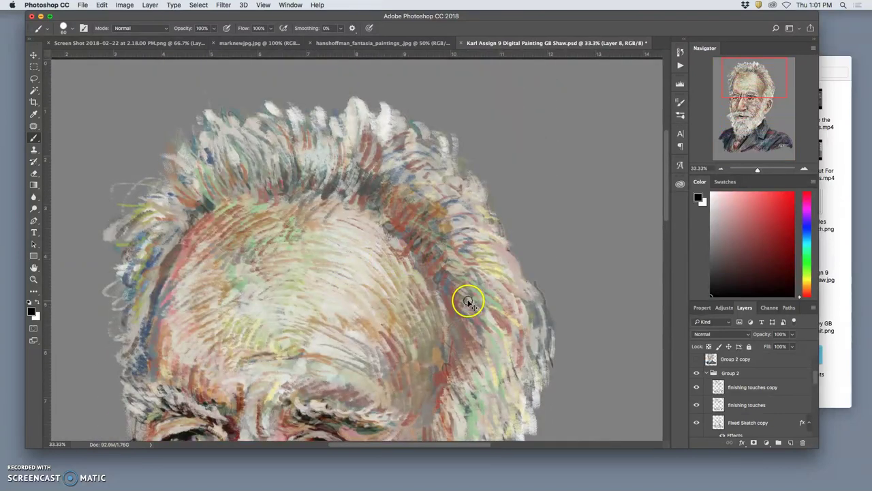
pyautogui.press('super+minus')
pyautogui.press('super+minus')
pyautogui.scroll(-6, 477, 306)
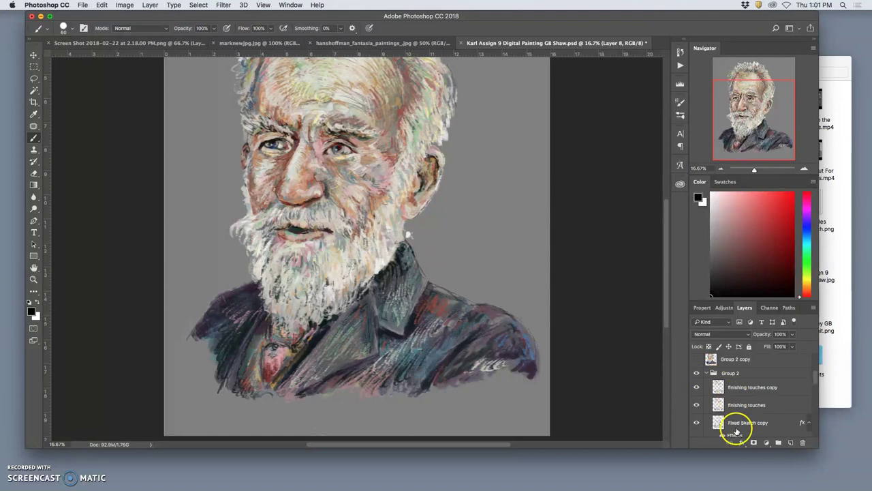
# Step: Hide the grey Layer 8 and white Layer 0 backgrounds to show transparency
pyautogui.scroll(-3, 734, 428)
pyautogui.scroll(-5, 736, 430)
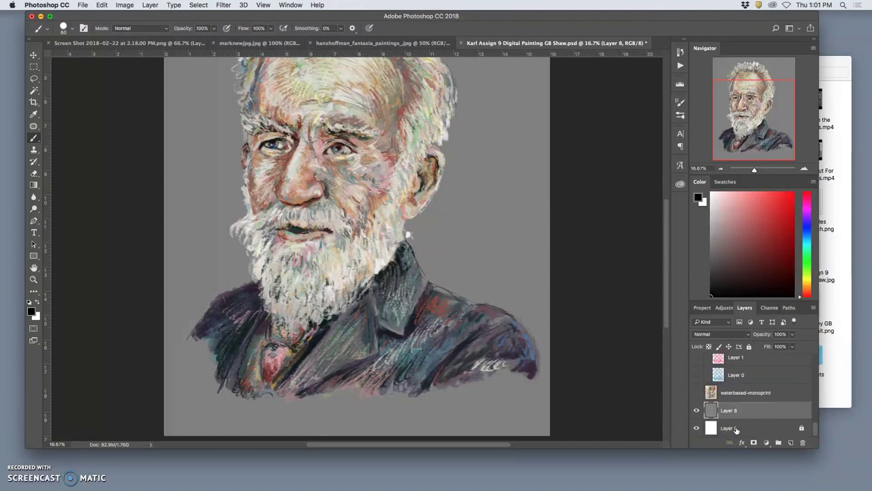
pyautogui.click(697, 412)
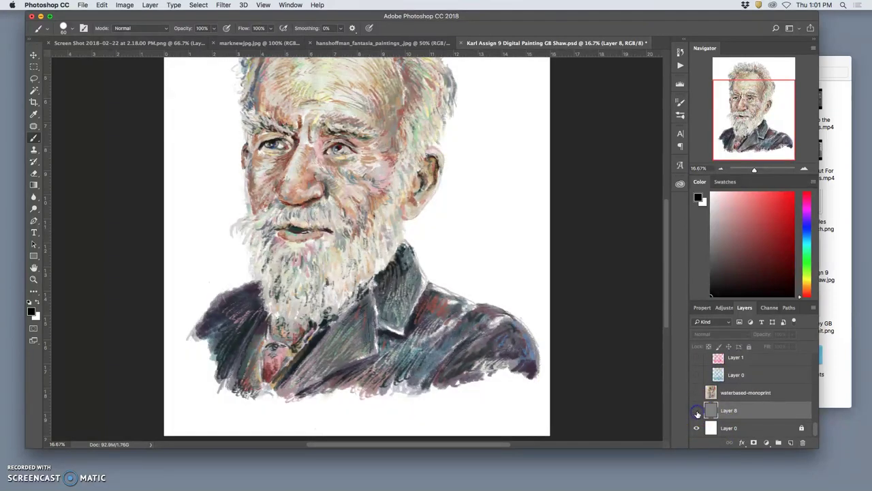
pyautogui.click(696, 428)
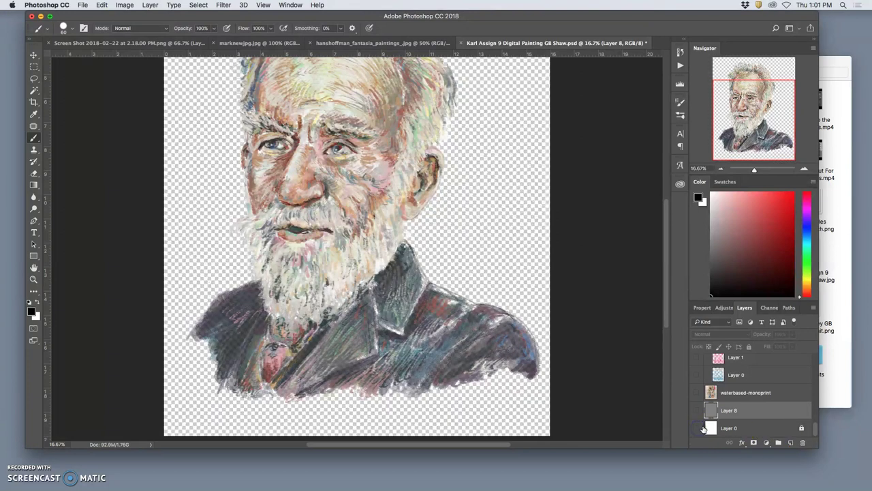
# Step: Compare Layer 3's pink patch and hair strokes, leaving Layer 3 hidden
pyautogui.scroll(6, 714, 425)
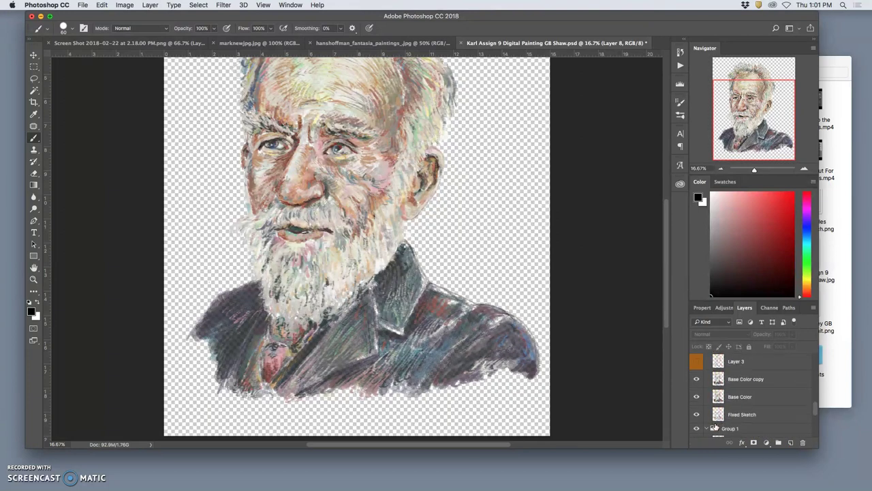
pyautogui.scroll(3, 716, 423)
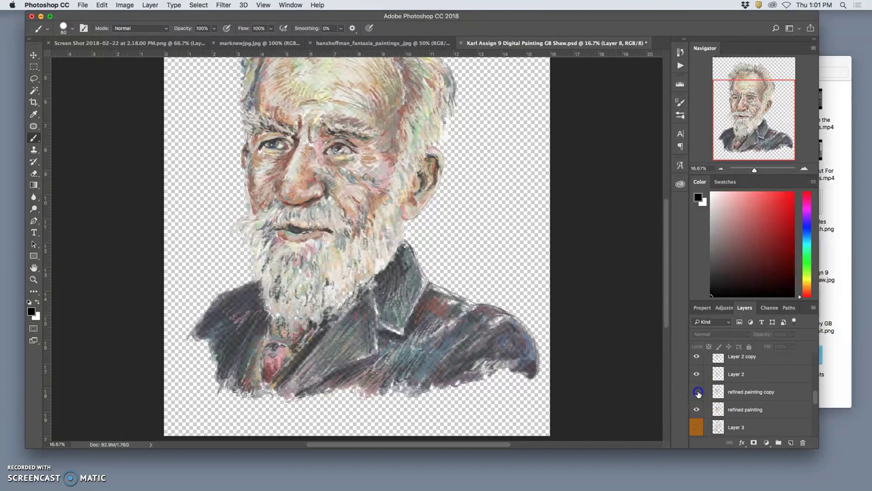
pyautogui.scroll(-1, 724, 413)
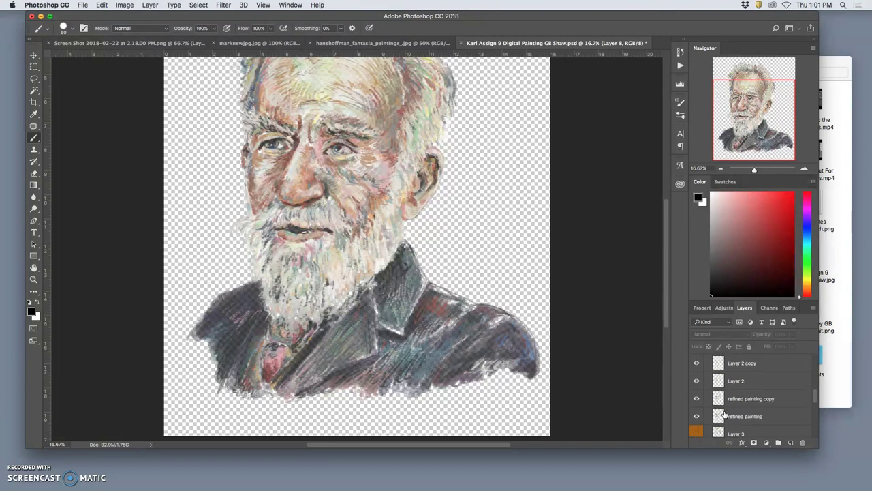
pyautogui.click(698, 430)
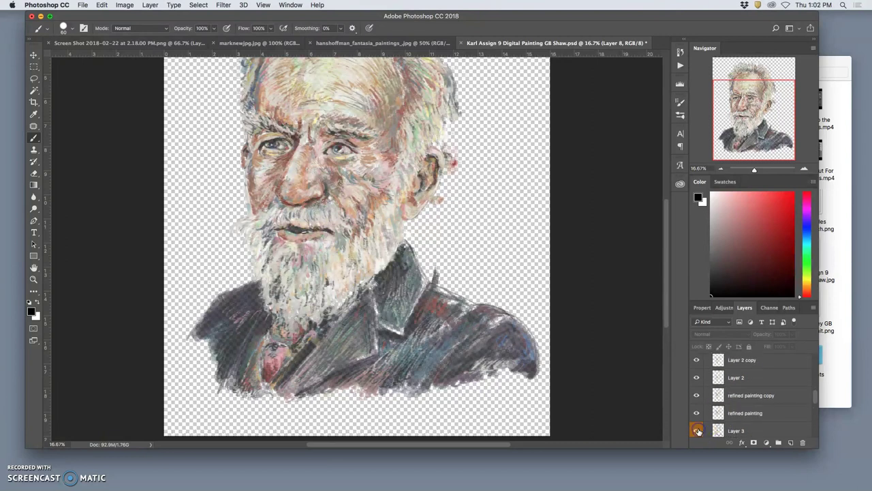
pyautogui.click(697, 431)
# Step: Compare the Group 2 copy painting on and off, leaving it visible
pyautogui.scroll(5, 749, 429)
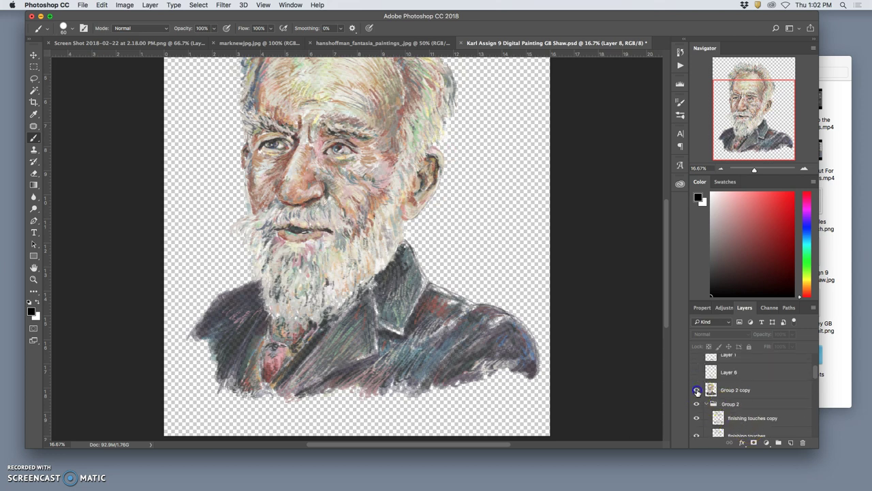
pyautogui.click(697, 391)
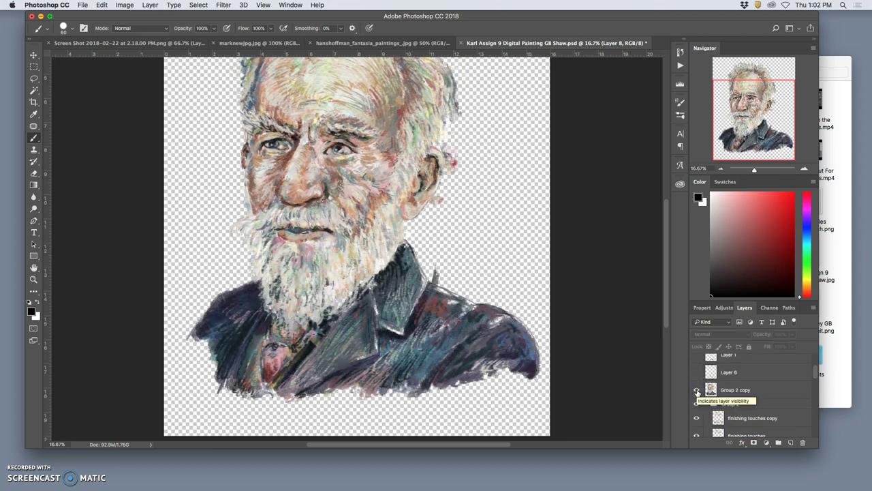
pyautogui.click(697, 390)
pyautogui.click(697, 390)
# Step: Turn the white background back on and toggle painting layers to compare renderings
pyautogui.scroll(-5, 727, 409)
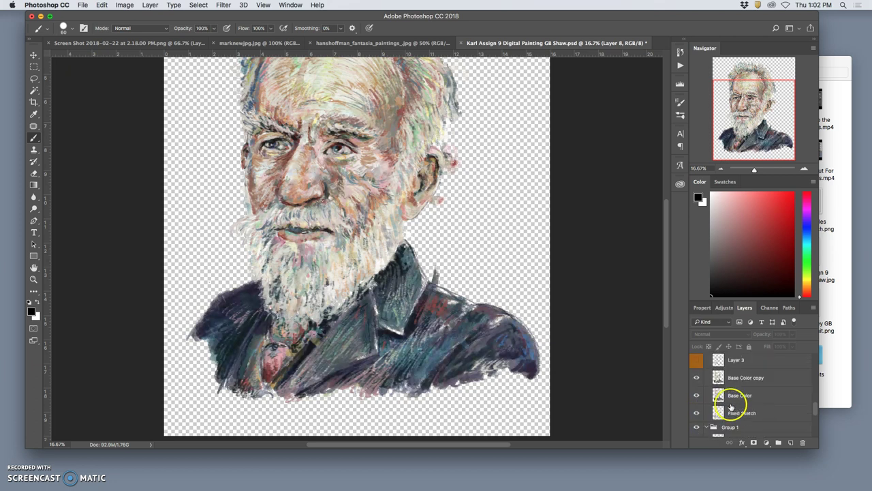
pyautogui.scroll(-5, 732, 407)
pyautogui.click(696, 430)
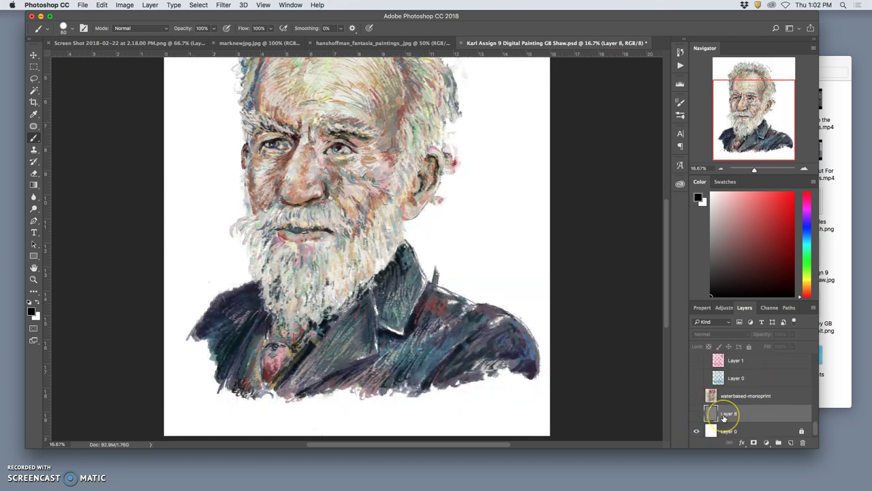
pyautogui.scroll(5, 724, 416)
pyautogui.scroll(1, 723, 418)
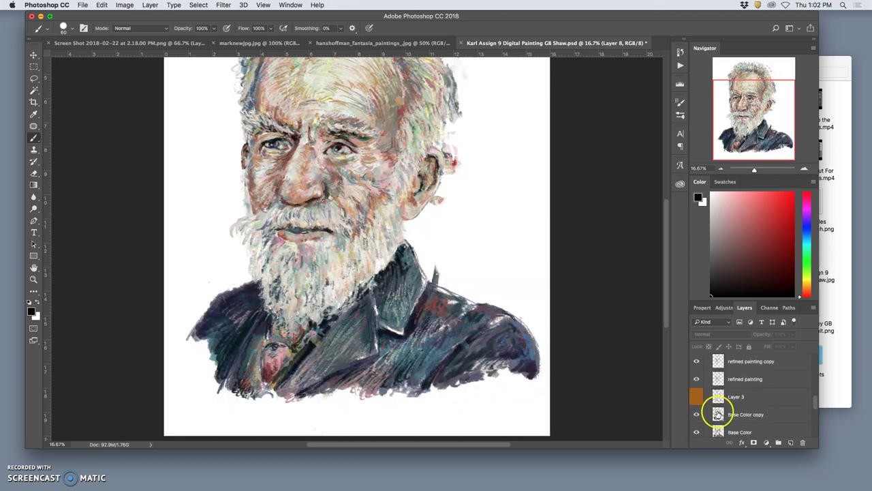
pyautogui.click(704, 400)
pyautogui.scroll(10, 706, 404)
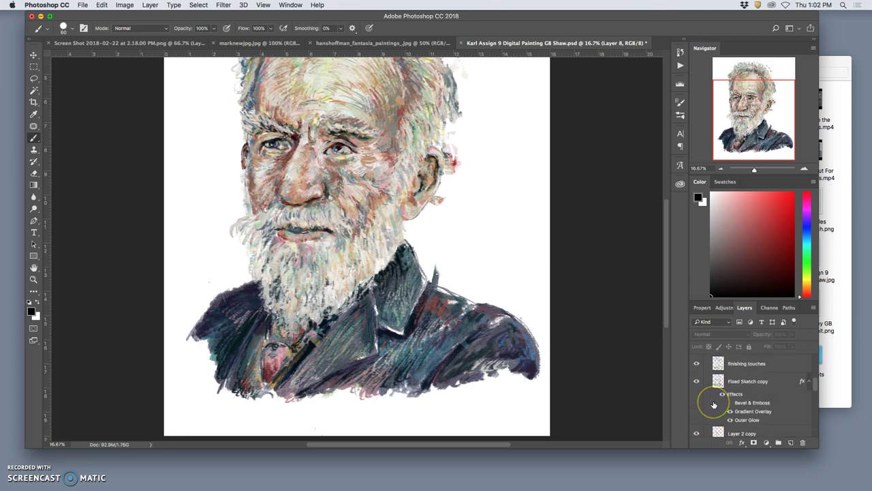
pyautogui.scroll(-1, 714, 403)
pyautogui.click(697, 417)
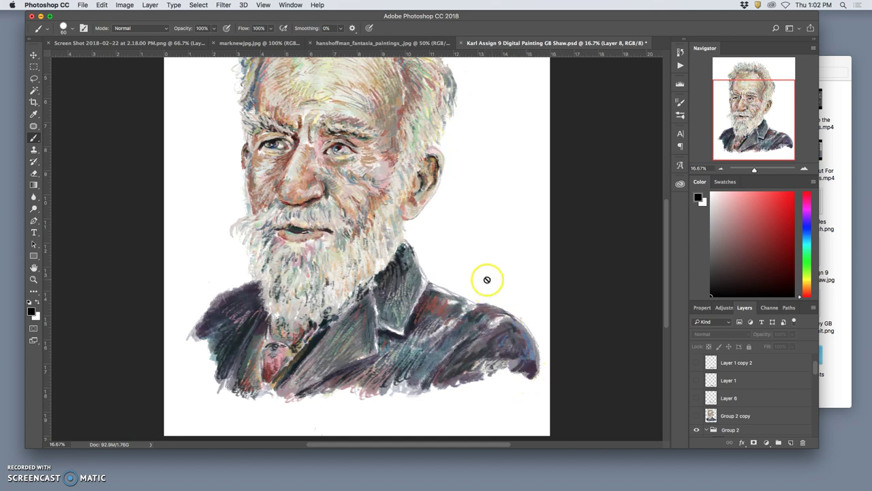
pyautogui.scroll(3, 484, 286)
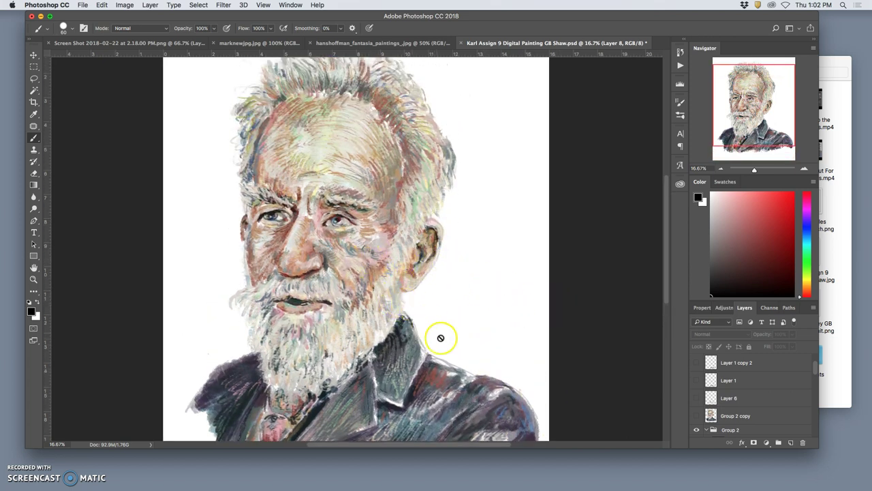
pyautogui.press('super+minus')
pyautogui.press('super+minus')
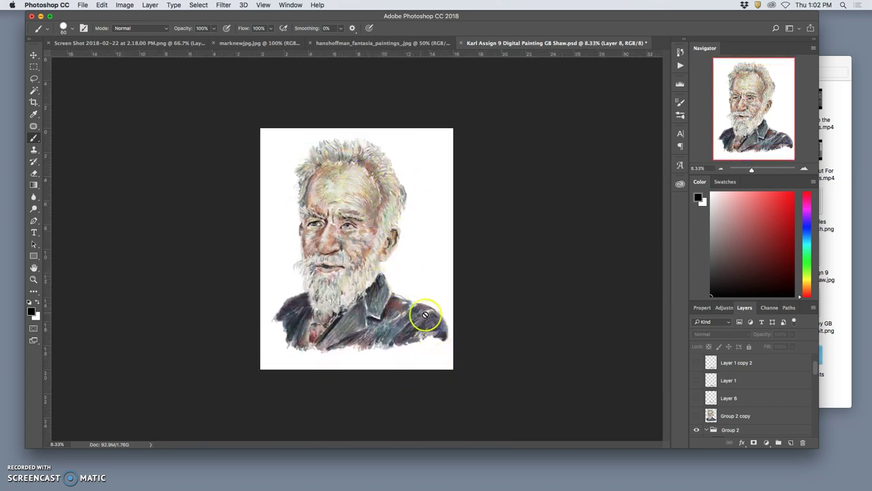
pyautogui.press('super+plus')
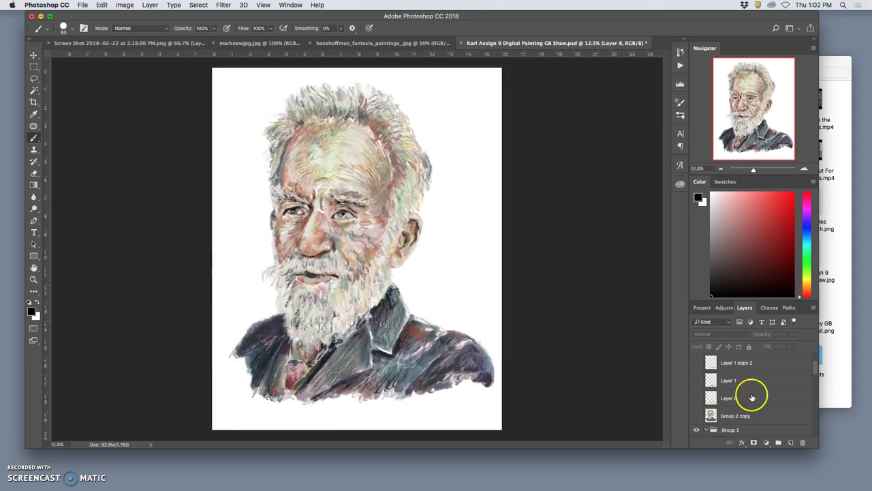
pyautogui.scroll(-5, 746, 399)
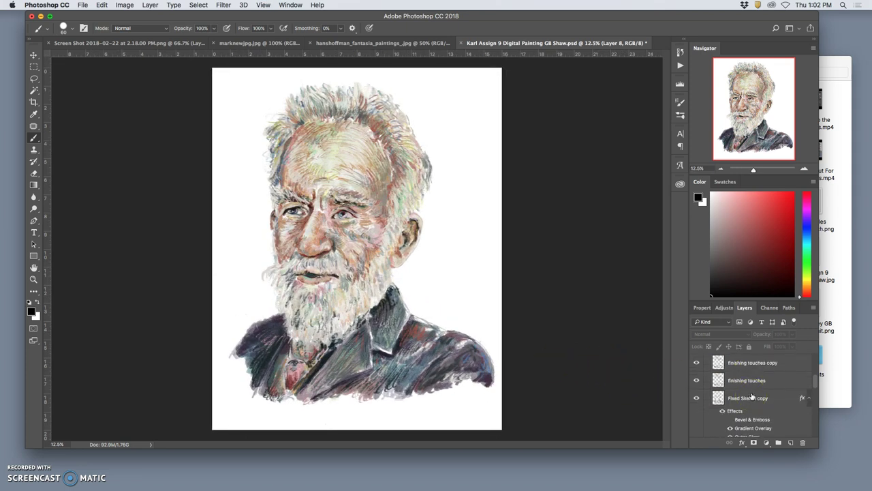
pyautogui.scroll(-8, 752, 397)
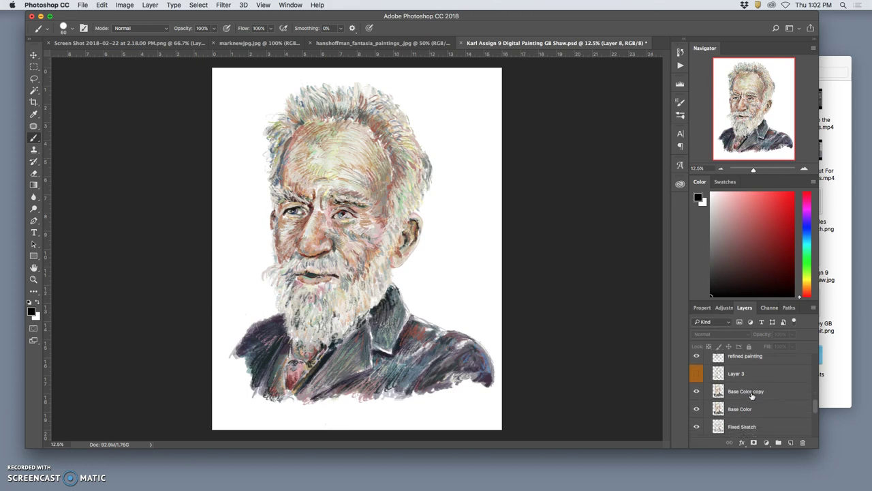
pyautogui.moveTo(752, 395)
pyautogui.mouseDown()
pyautogui.moveTo(763, 393)
pyautogui.moveTo(736, 397)
pyautogui.moveTo(750, 384)
pyautogui.moveTo(741, 387)
pyautogui.mouseUp()
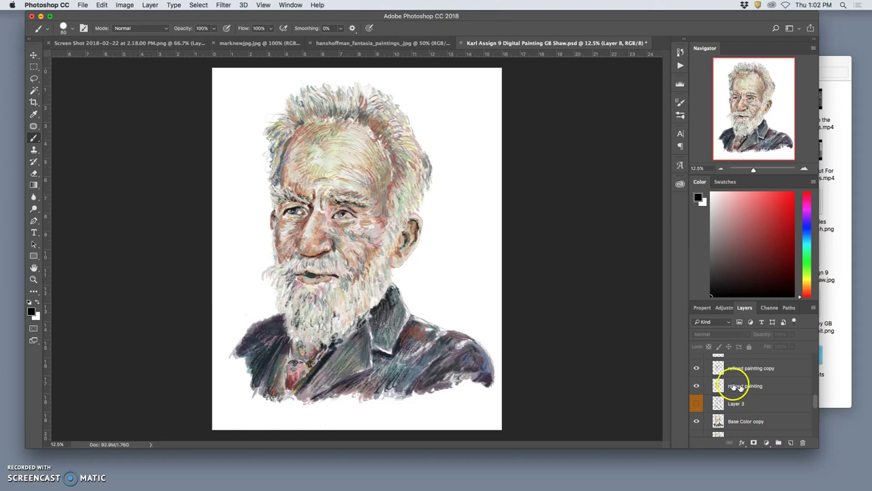
# Step: Compare the refined painting layer on and off, then turn on Layer 3's strokes
pyautogui.click(696, 387)
pyautogui.click(698, 387)
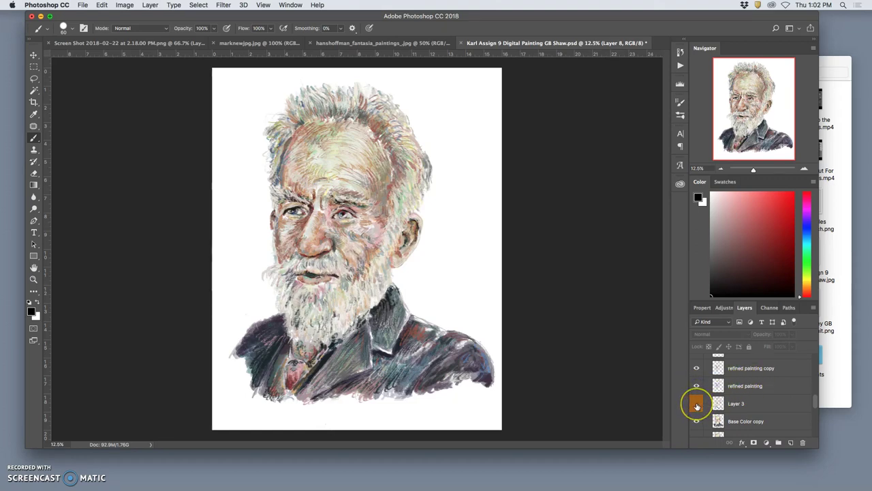
pyautogui.click(697, 406)
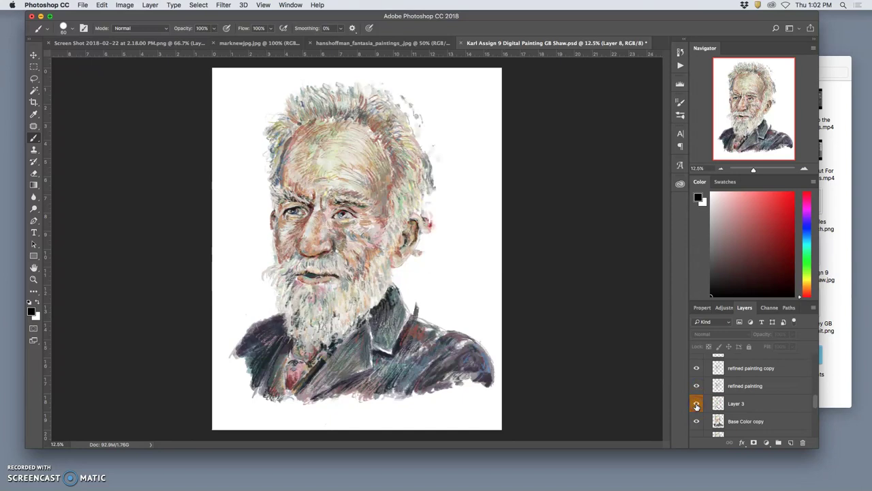
pyautogui.click(697, 406)
pyautogui.click(696, 406)
pyautogui.click(696, 405)
pyautogui.click(697, 406)
# Step: Toggle Layer 3 repeatedly to judge its hair and ear strokes, leaving it visible
pyautogui.click(696, 406)
pyautogui.click(697, 405)
pyautogui.click(697, 406)
pyautogui.click(697, 406)
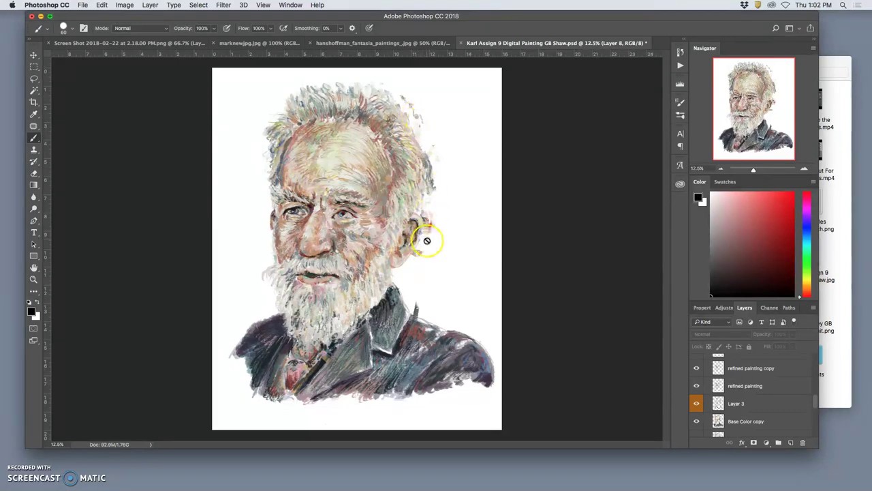
pyautogui.click(696, 404)
pyautogui.click(696, 404)
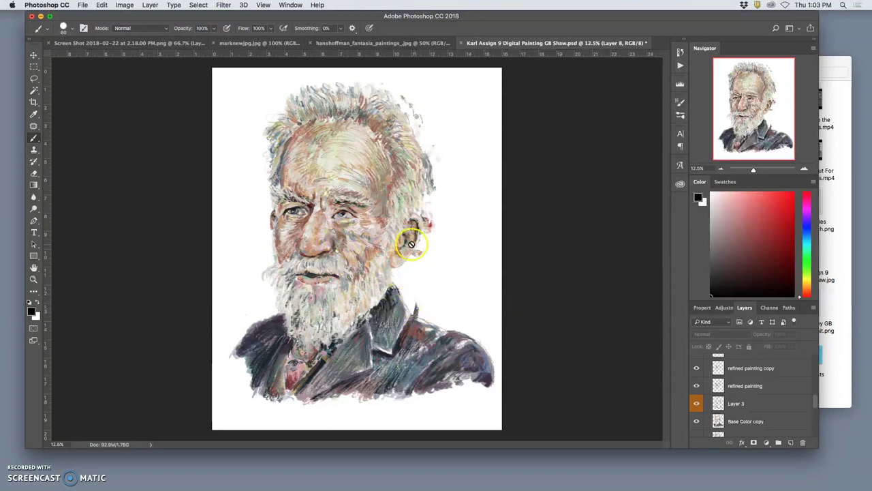
pyautogui.scroll(-5, 744, 408)
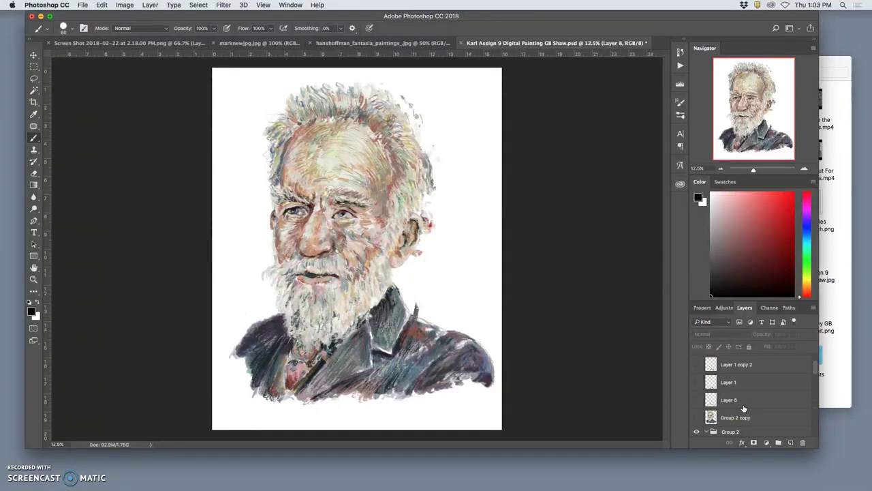
# Step: Show Group 2 copy in place of Group 2, checking the white background
pyautogui.click(697, 411)
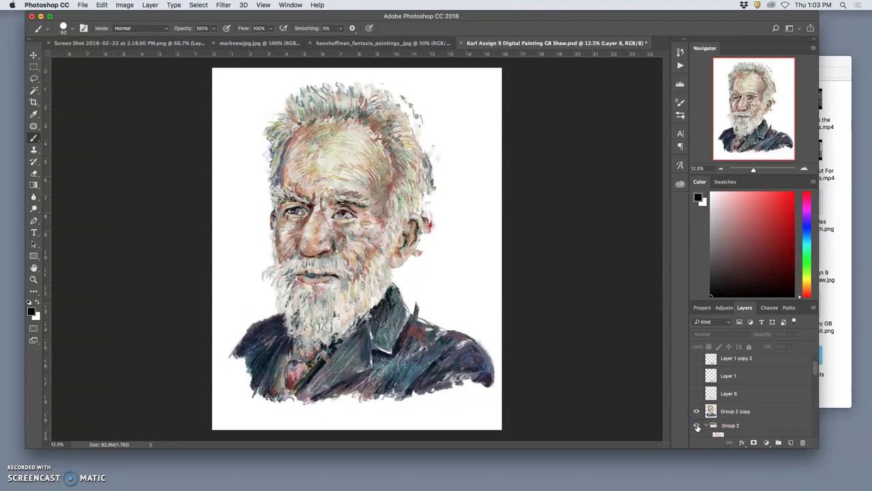
pyautogui.click(697, 426)
pyautogui.scroll(-5, 761, 415)
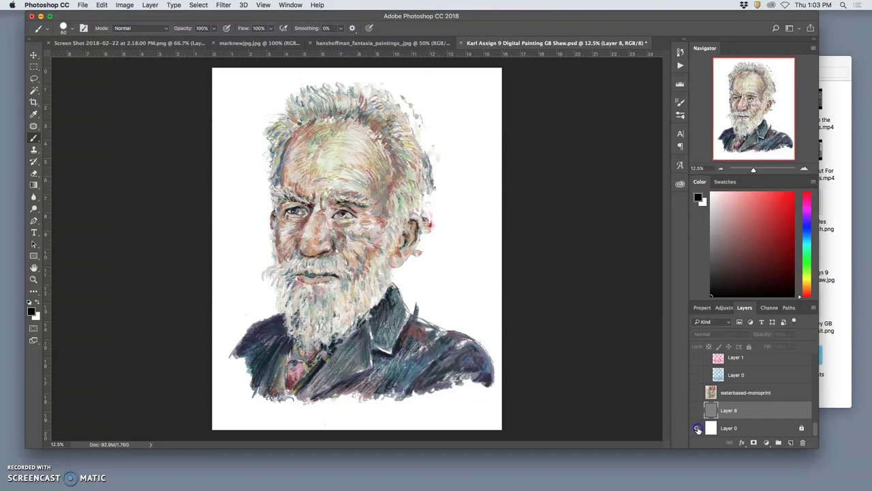
pyautogui.click(698, 428)
pyautogui.click(698, 428)
# Step: Reveal Layer 8's grey background and the waterbased-monoprint collage behind the portrait
pyautogui.click(696, 410)
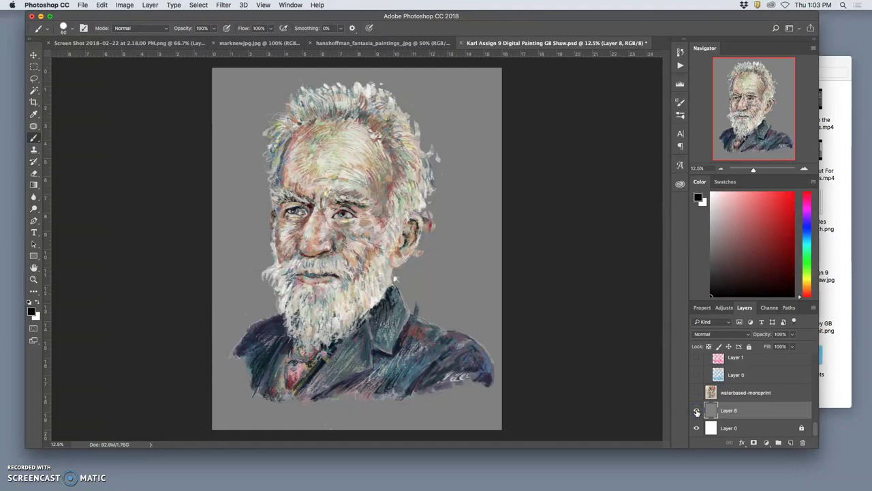
pyautogui.scroll(5, 716, 409)
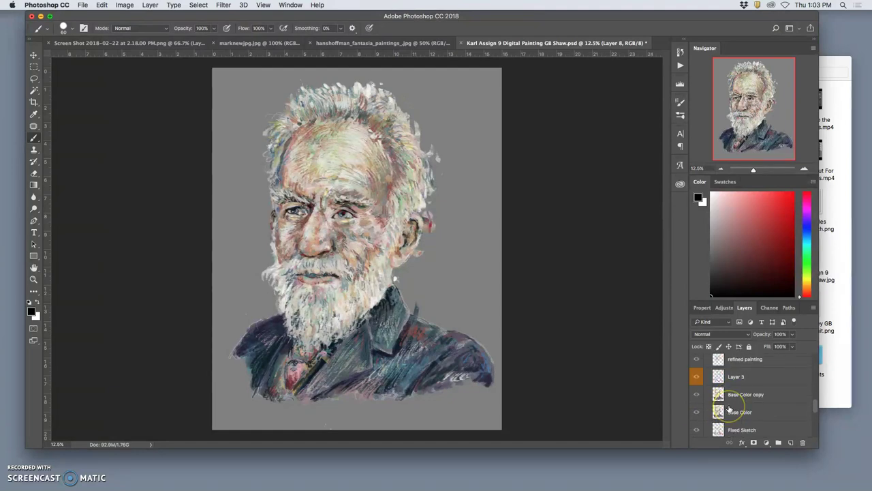
pyautogui.click(697, 376)
pyautogui.click(697, 376)
pyautogui.scroll(-1, 754, 399)
pyautogui.scroll(-3, 754, 400)
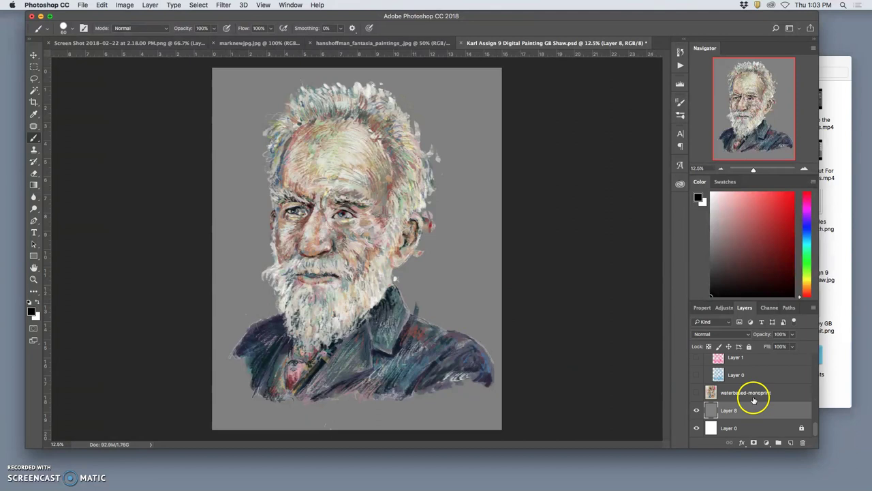
pyautogui.click(696, 393)
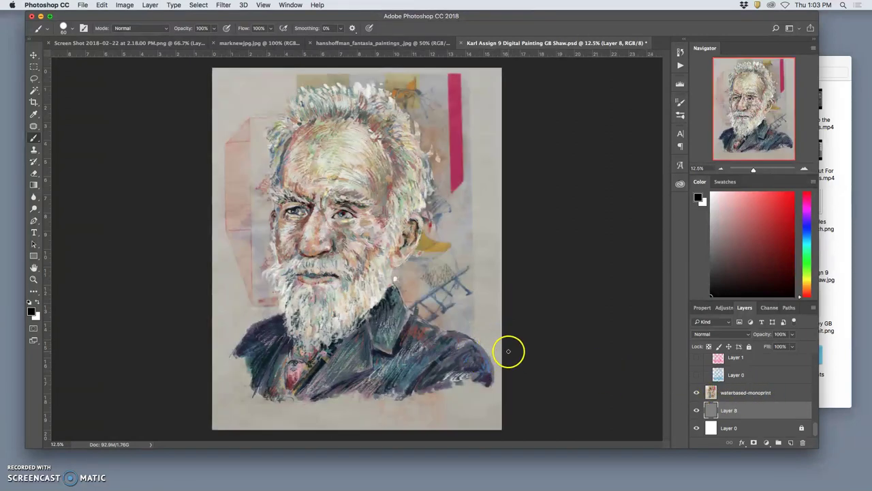
# Step: Zoom in and pan around the face and ear to inspect the collage background
pyautogui.press('super+equal')
pyautogui.press('super+equal')
pyautogui.press('super+equal')
pyautogui.press('super+equal')
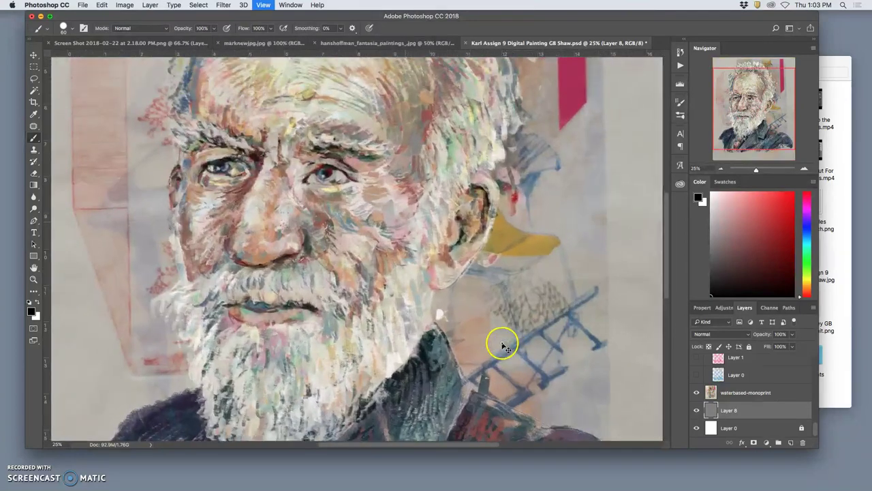
pyautogui.hscroll(10, 515, 341)
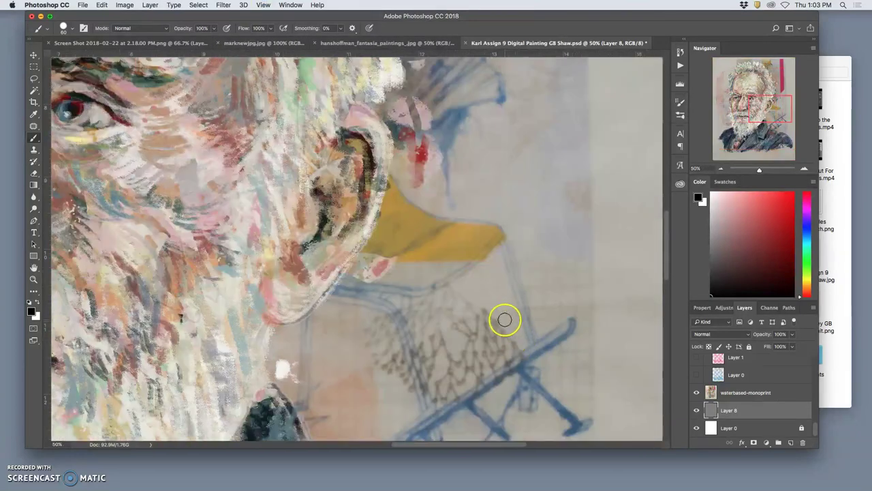
pyautogui.scroll(8, 504, 323)
pyautogui.scroll(8, 504, 323)
pyautogui.hscroll(-10, 486, 321)
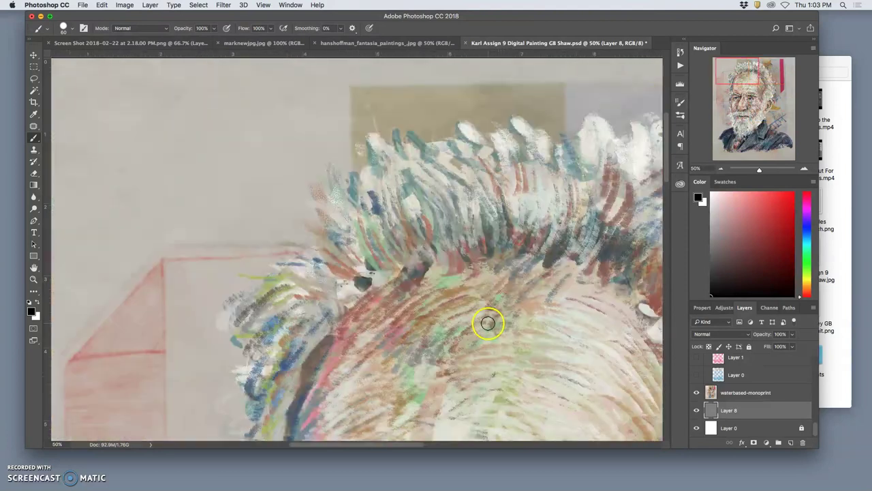
pyautogui.scroll(-10, 472, 323)
pyautogui.scroll(-10, 421, 307)
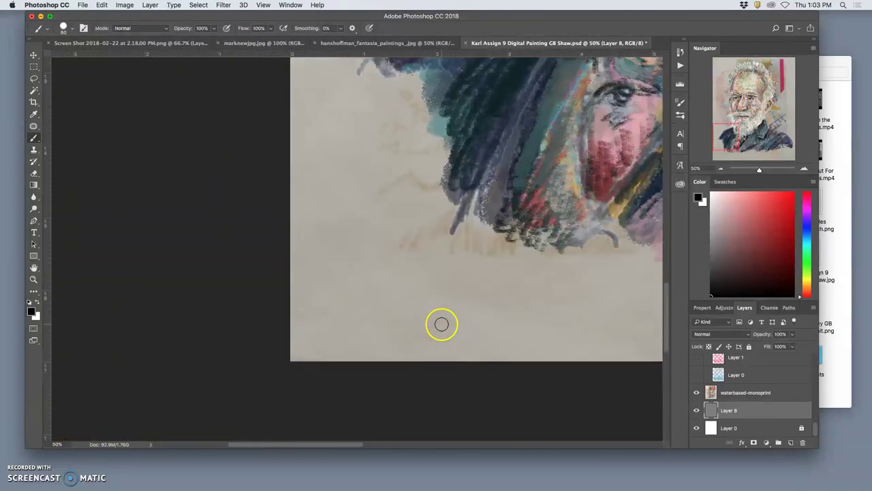
pyautogui.hscroll(10, 459, 323)
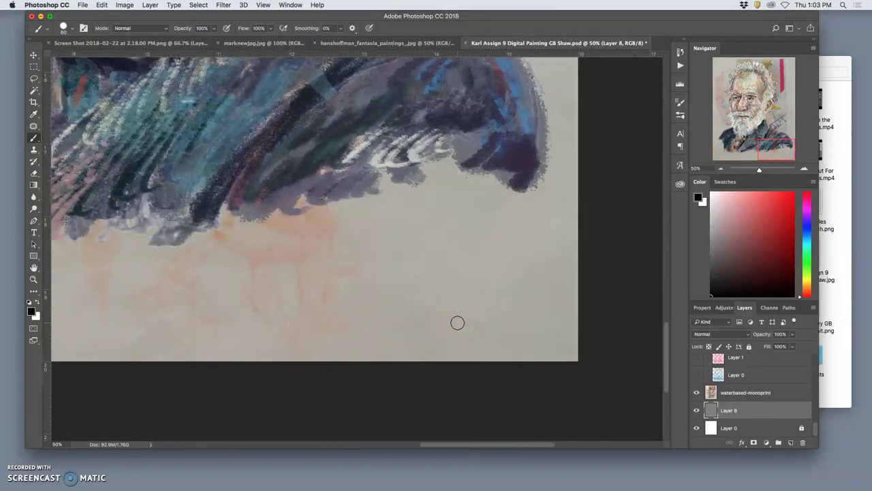
pyautogui.scroll(-8, 457, 322)
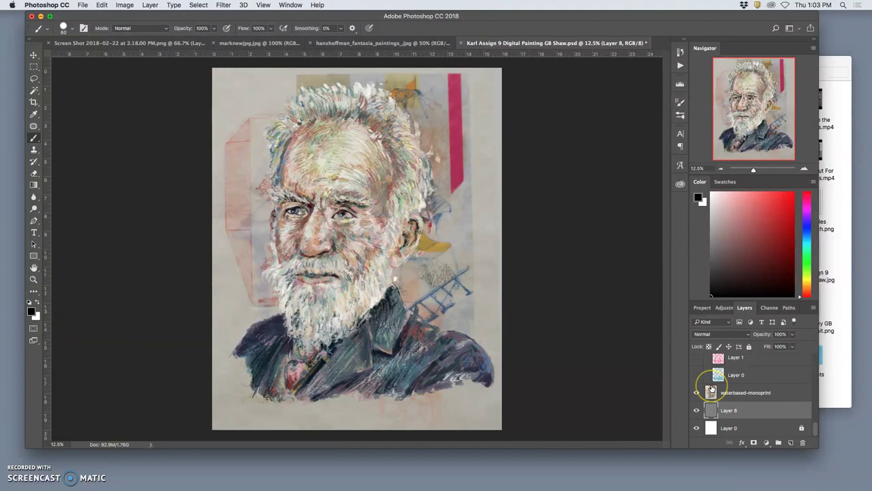
# Step: Try Group 1's Layer 3 signature marks and Layer 2 yellow wash, keeping Layer 2 off
pyautogui.click(746, 385)
pyautogui.scroll(3, 747, 387)
pyautogui.scroll(-1, 743, 388)
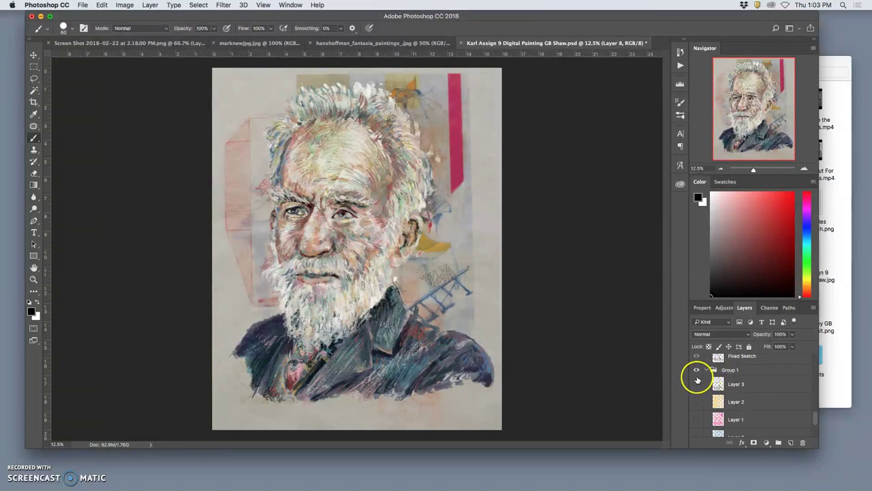
pyautogui.click(696, 385)
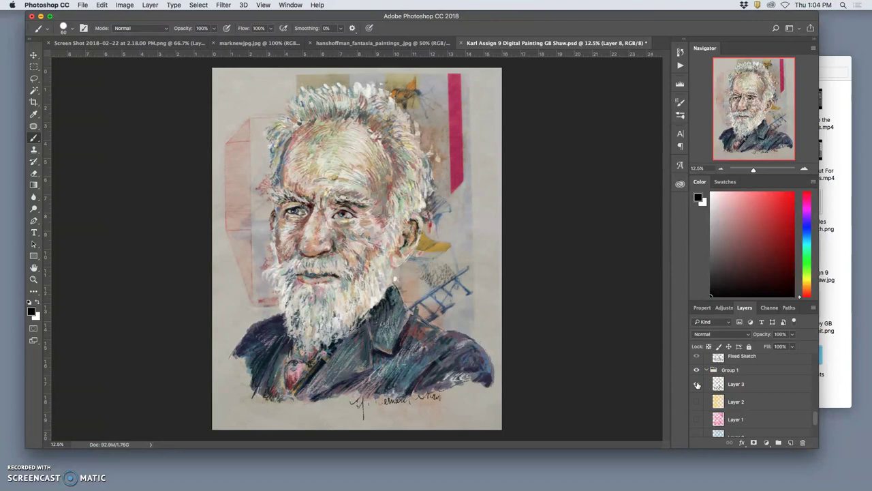
pyautogui.click(697, 385)
pyautogui.click(697, 385)
pyautogui.click(696, 401)
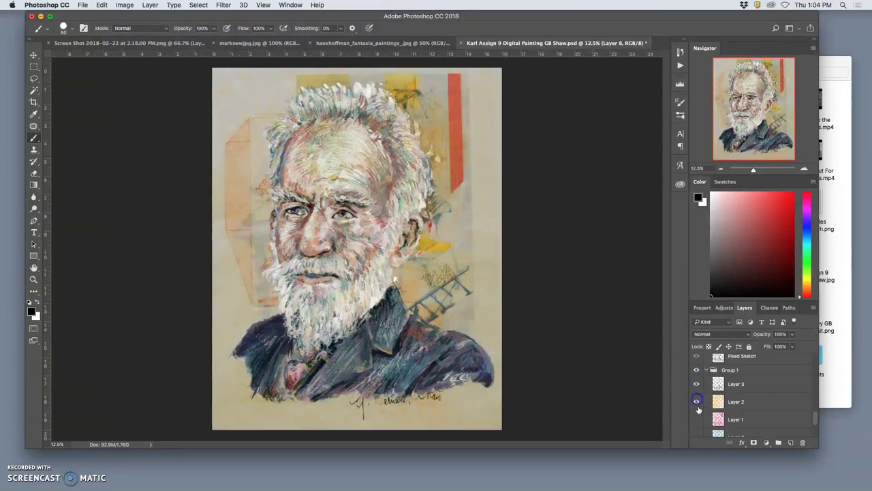
pyautogui.click(696, 402)
# Step: Collapse Group 2 in the stack and toggle the Group 2 and Group 1 visibility
pyautogui.scroll(3, 733, 399)
pyautogui.scroll(5, 733, 399)
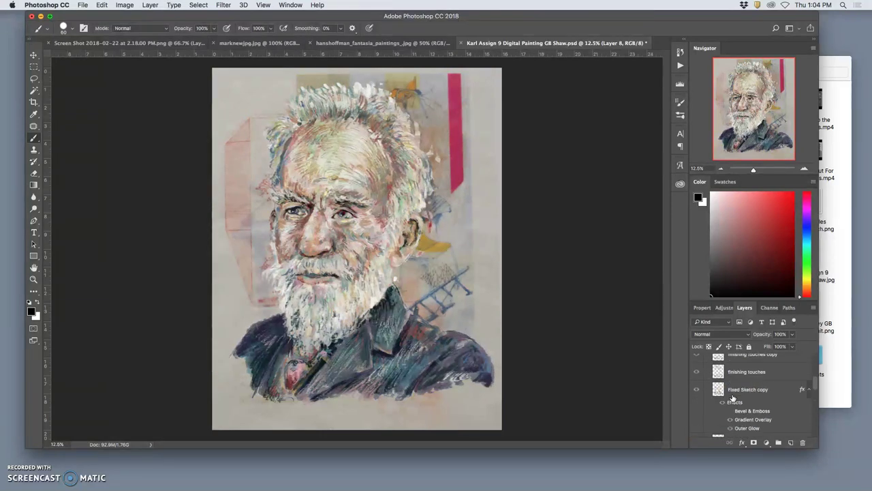
pyautogui.click(707, 405)
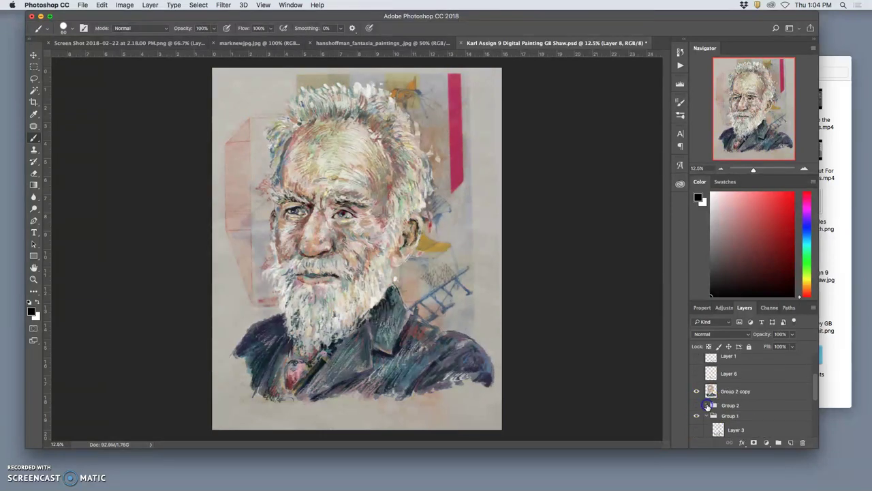
pyautogui.click(698, 406)
pyautogui.click(697, 416)
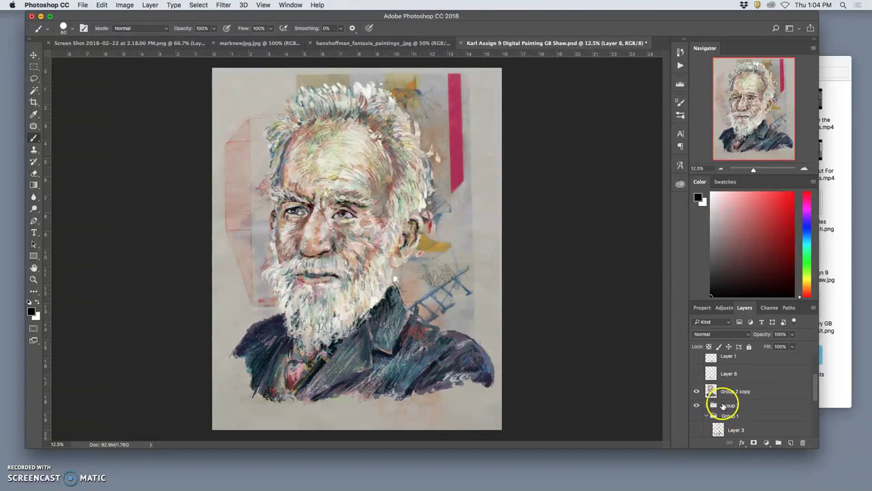
pyautogui.click(697, 409)
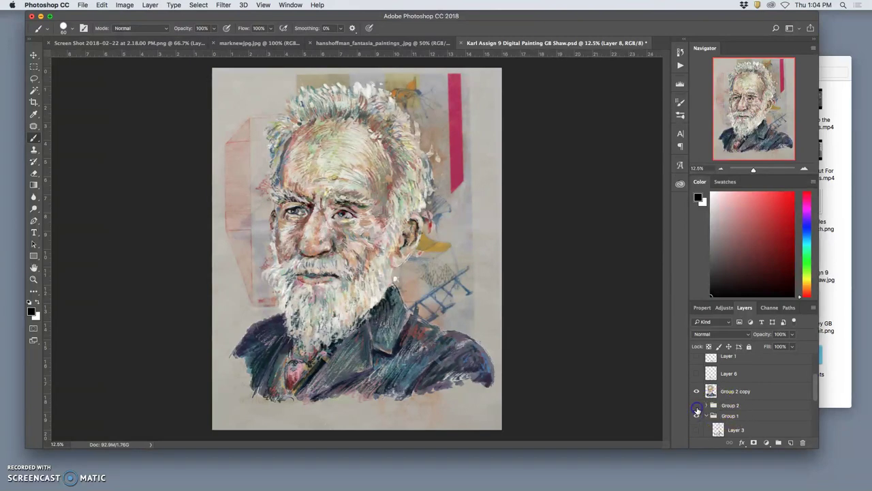
pyautogui.scroll(3, 724, 402)
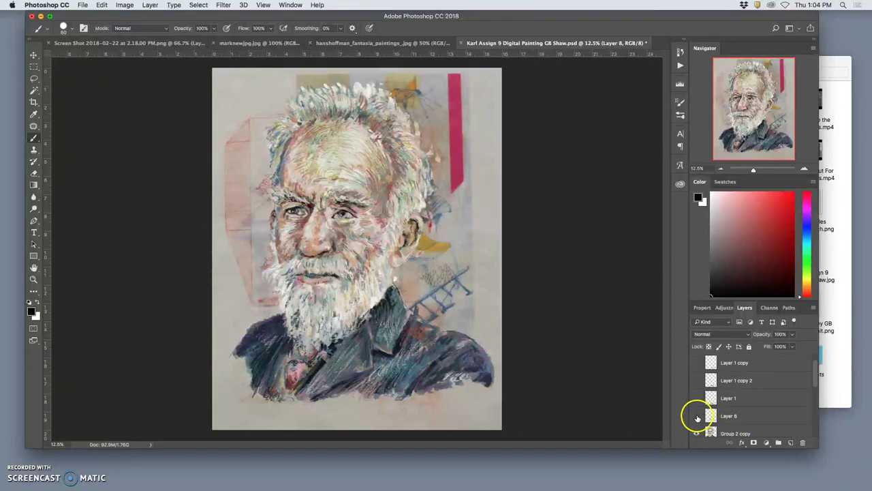
# Step: Compare Layer 6's white shirt strokes on and off, and show Layer 1's bottom strokes
pyautogui.click(697, 416)
pyautogui.click(697, 416)
pyautogui.click(697, 415)
pyautogui.click(698, 416)
pyautogui.click(698, 416)
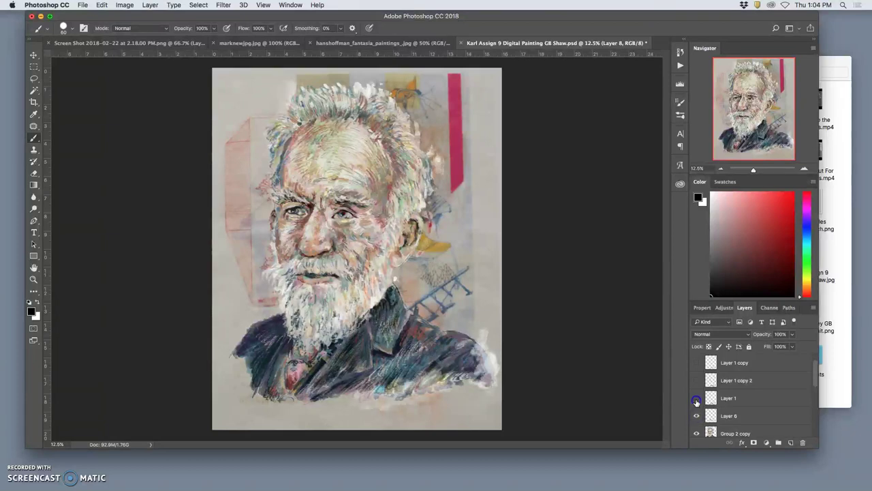
pyautogui.click(697, 400)
# Step: Preview the Layer 1 copy 2 signature and show Layer 7's pale edge wash, leaving the signature hidden
pyautogui.click(697, 383)
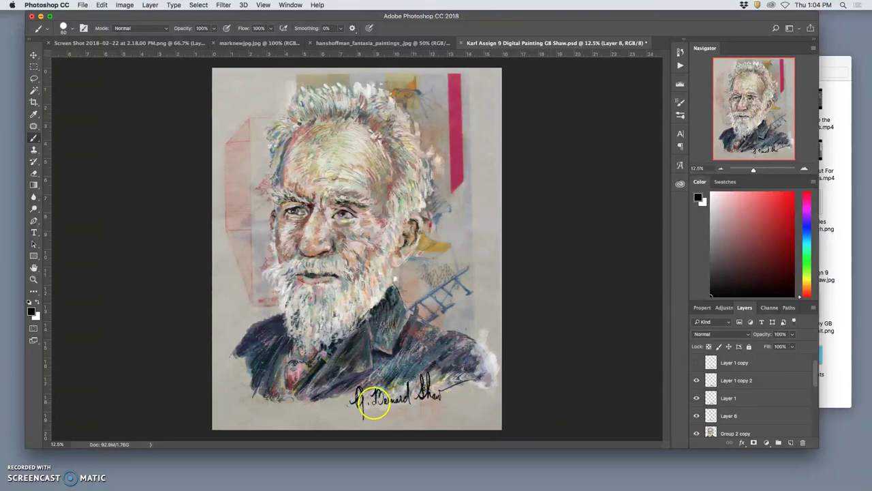
pyautogui.click(696, 381)
pyautogui.click(697, 382)
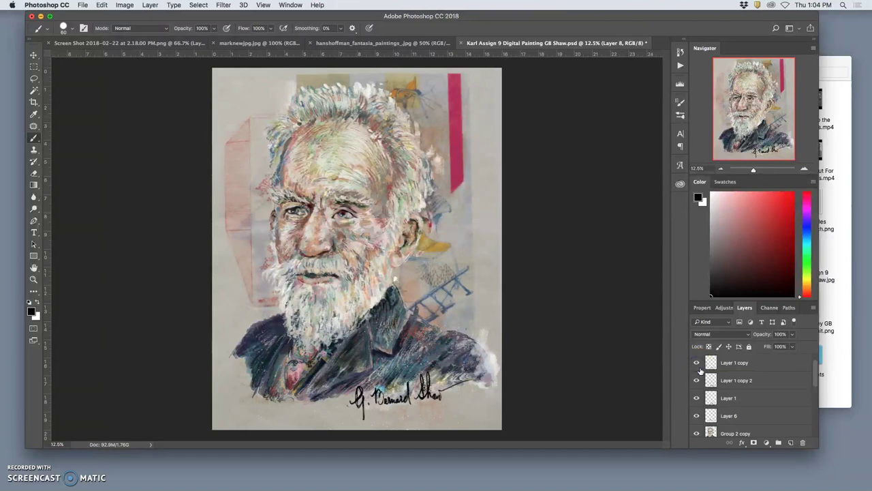
pyautogui.click(697, 382)
pyautogui.scroll(1, 697, 382)
pyautogui.click(696, 363)
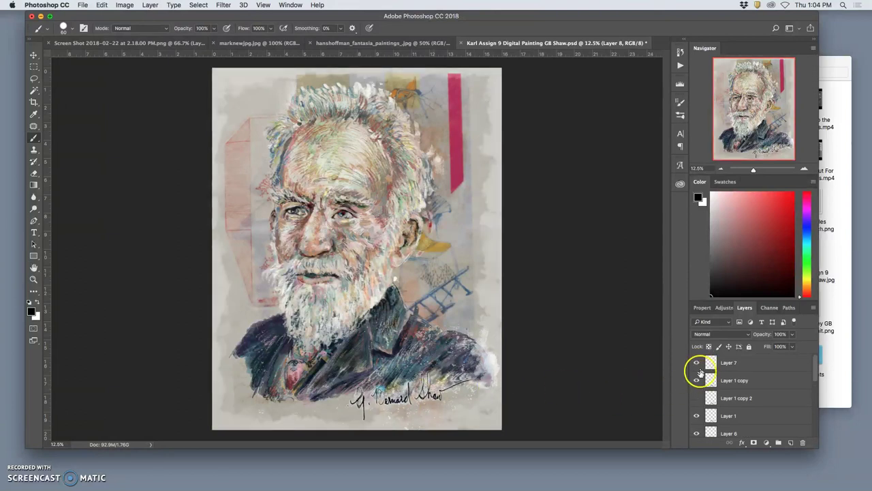
pyautogui.click(695, 399)
pyautogui.click(694, 399)
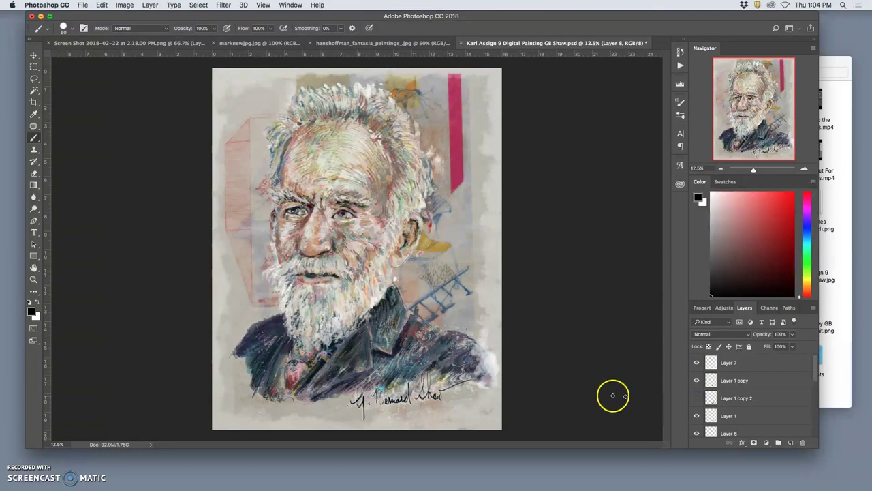
# Step: In Group 1, compare Layer 3 on and off, leaving it visible
pyautogui.scroll(-5, 711, 403)
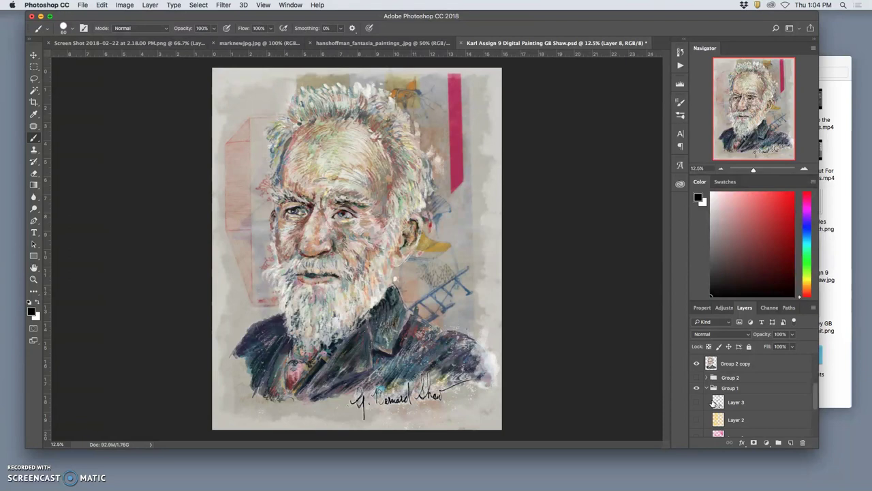
pyautogui.click(723, 413)
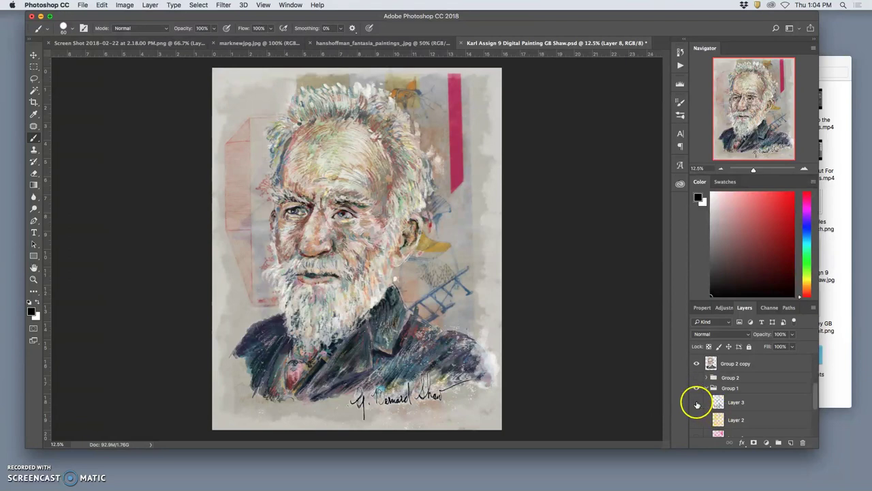
pyautogui.click(696, 402)
pyautogui.click(696, 402)
pyautogui.click(697, 404)
# Step: At 50% zoom, compare Layer 3's halftone dots over the ear and ladder
pyautogui.press('super+equal')
pyautogui.press('super+equal')
pyautogui.hscroll(5, 601, 385)
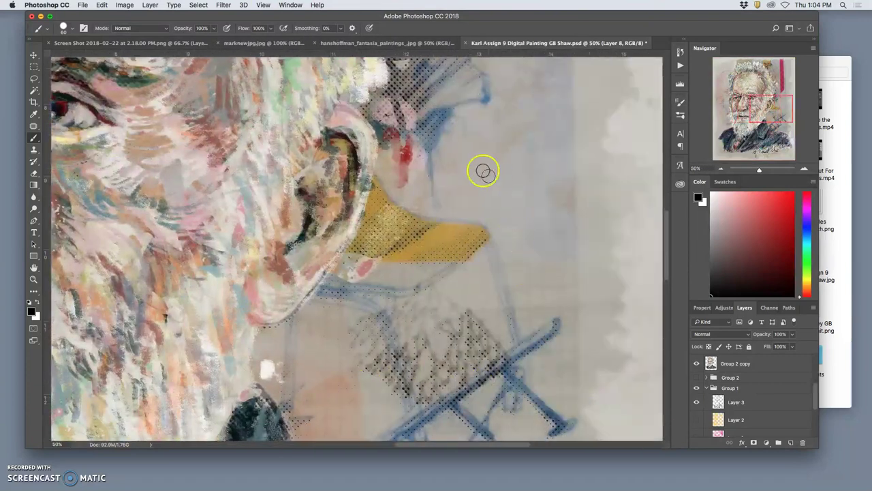
pyautogui.click(697, 405)
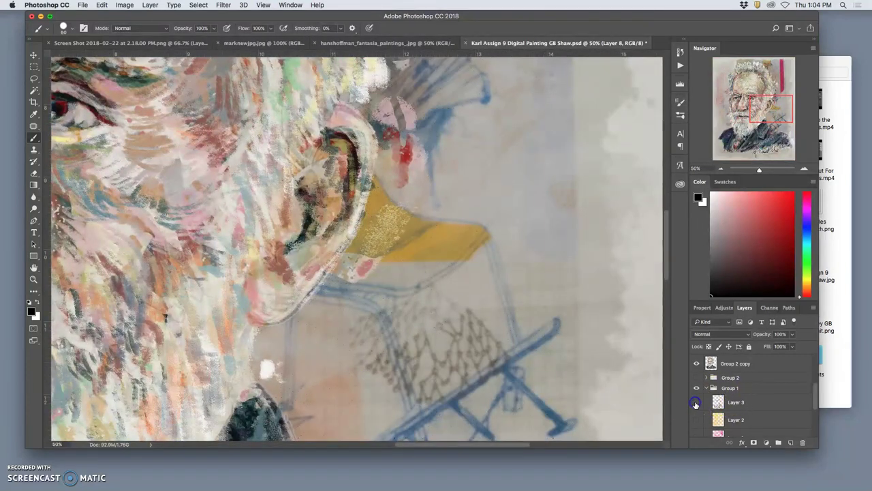
pyautogui.click(696, 404)
pyautogui.click(696, 404)
pyautogui.click(696, 403)
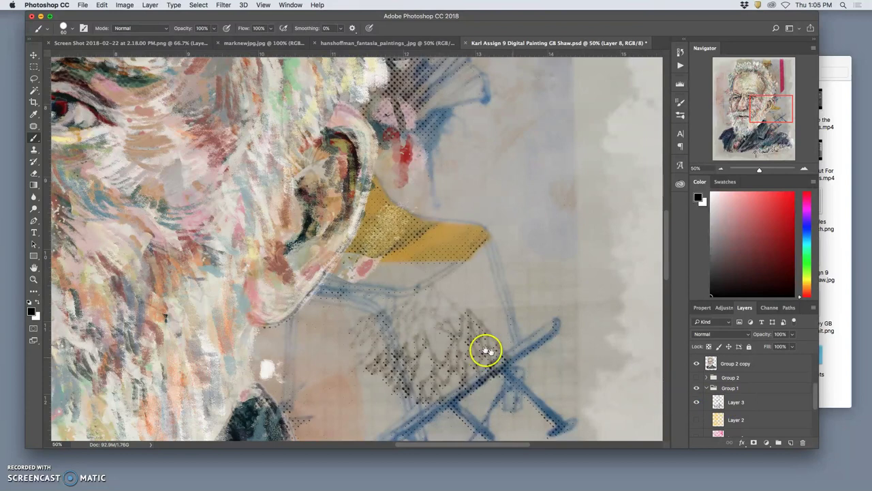
pyautogui.hscroll(-5, 477, 347)
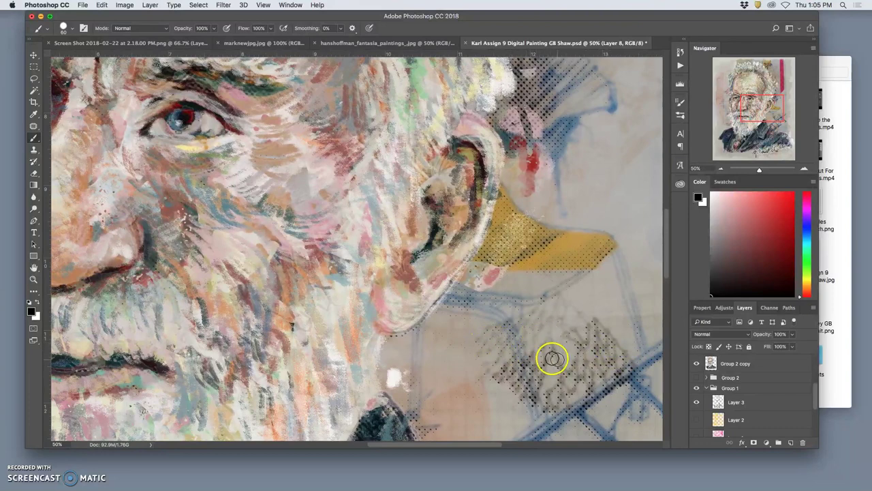
pyautogui.scroll(-6, 535, 344)
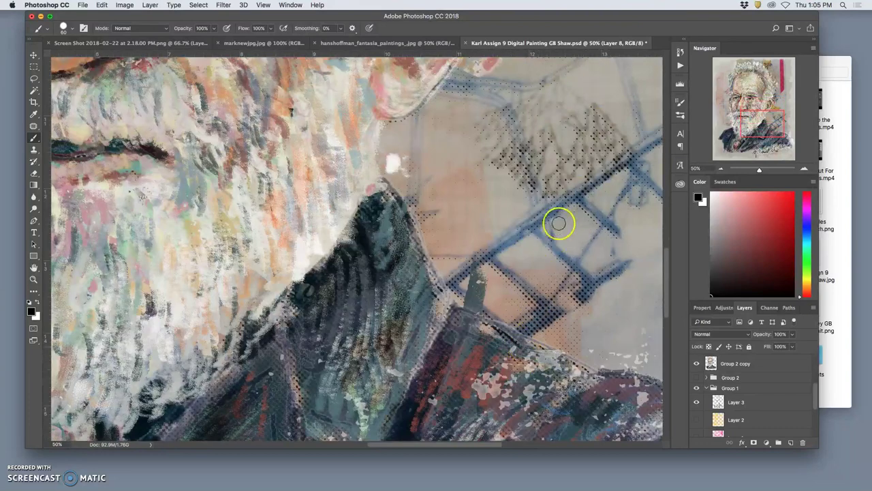
pyautogui.hscroll(-6, 493, 263)
pyautogui.scroll(5, 473, 277)
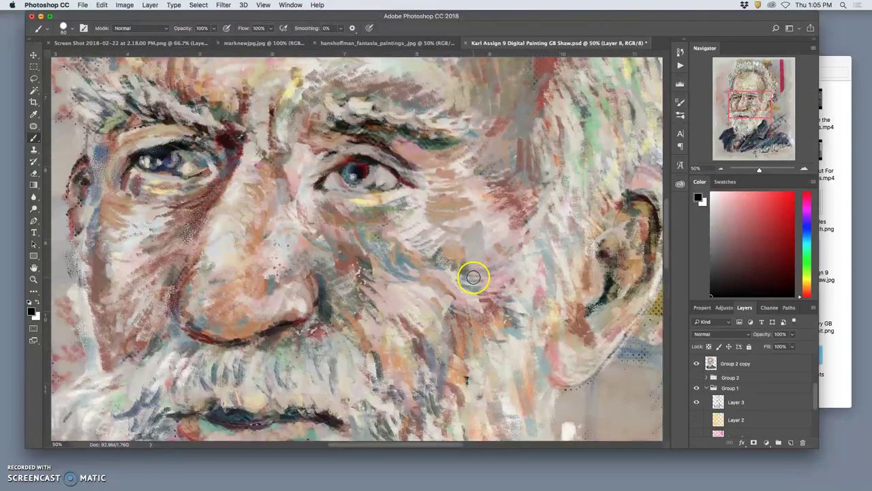
# Step: Turn on Layer 3's strokes and Layer 2's orange halftone pattern
pyautogui.click(697, 403)
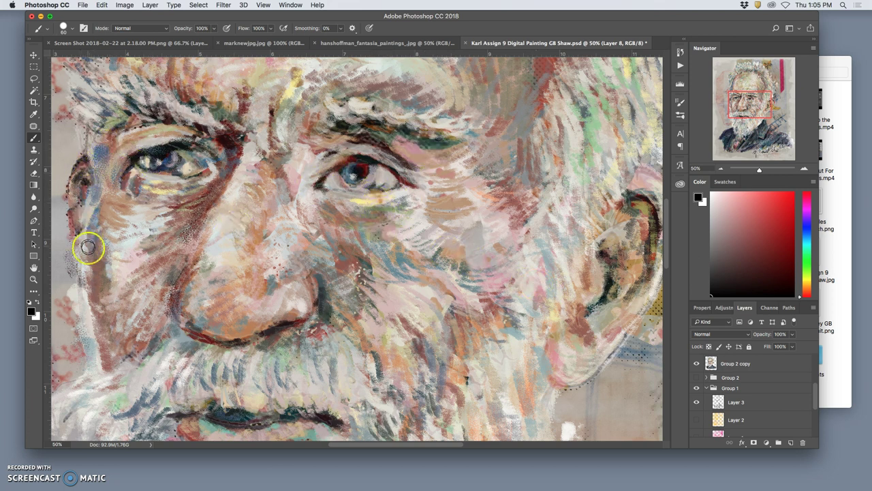
pyautogui.hscroll(-3, 340, 230)
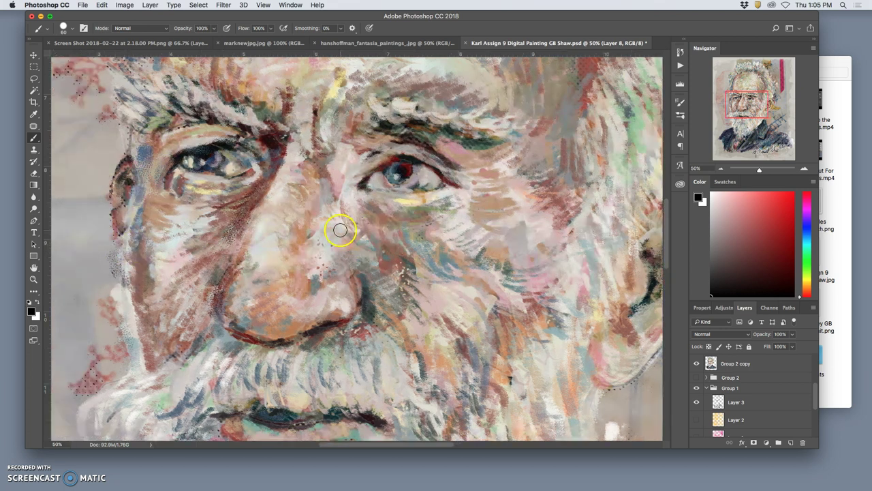
pyautogui.hscroll(-7, 340, 231)
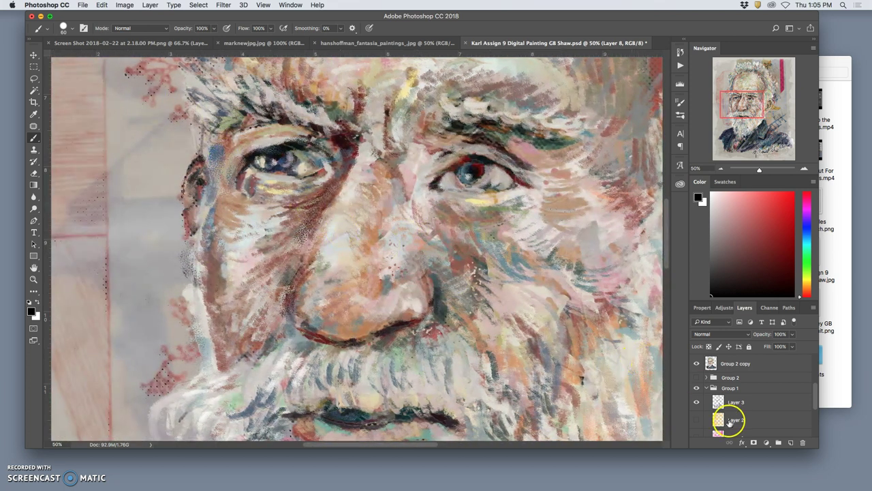
pyautogui.click(696, 420)
# Step: Pan across the head, face and jacket to inspect the halftone texture
pyautogui.hscroll(-12, 593, 360)
pyautogui.scroll(15, 502, 351)
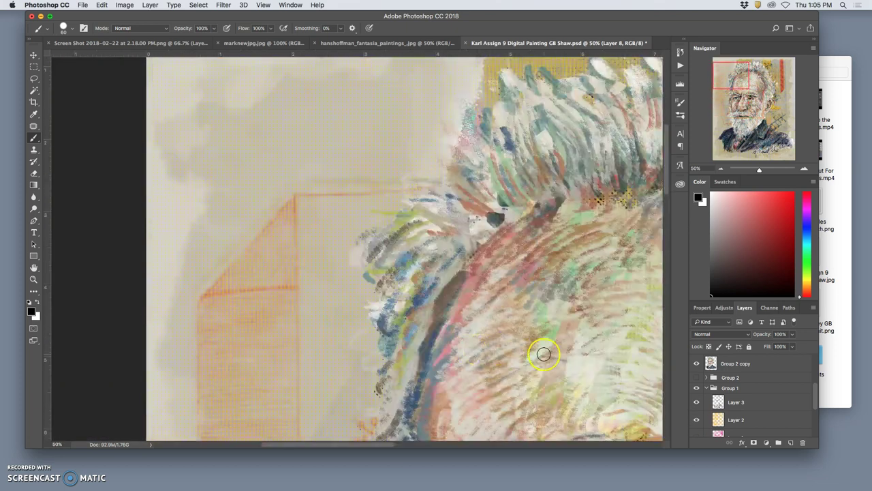
pyautogui.hscroll(3, 466, 326)
pyautogui.hscroll(3, 467, 325)
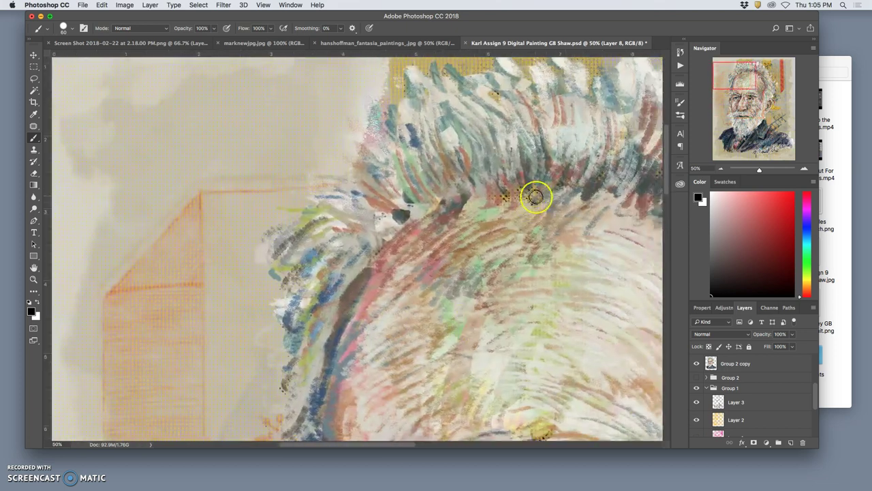
pyautogui.hscroll(8, 538, 195)
pyautogui.scroll(-5, 543, 236)
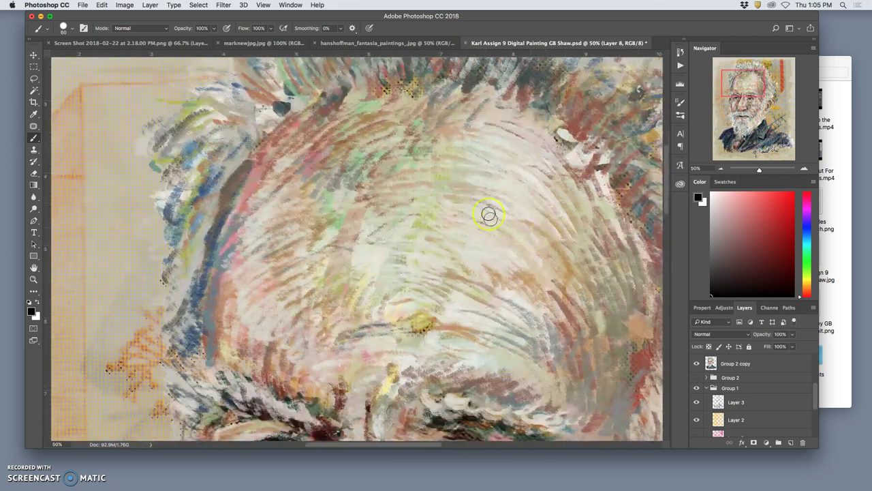
pyautogui.scroll(-15, 541, 204)
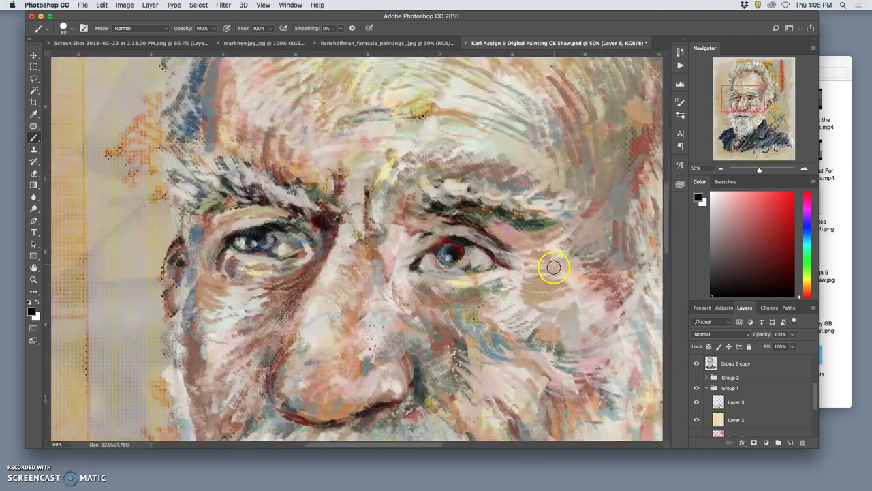
pyautogui.scroll(-12, 554, 268)
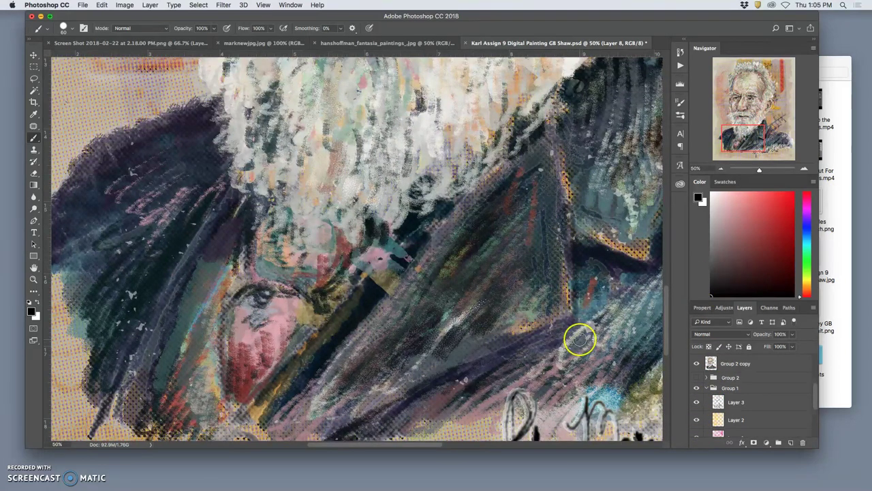
pyautogui.scroll(10, 580, 341)
pyautogui.scroll(10, 580, 340)
pyautogui.hscroll(-5, 580, 341)
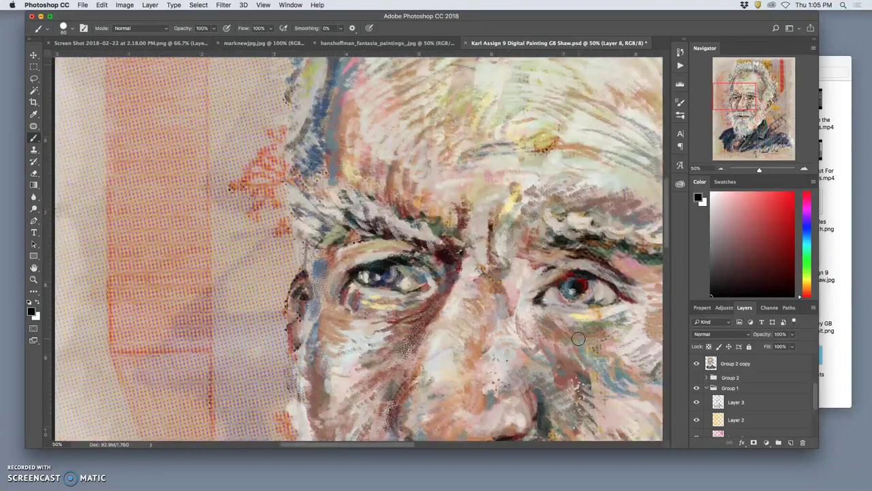
# Step: Hide Layer 0 to lighten the painting
pyautogui.scroll(-4, 580, 327)
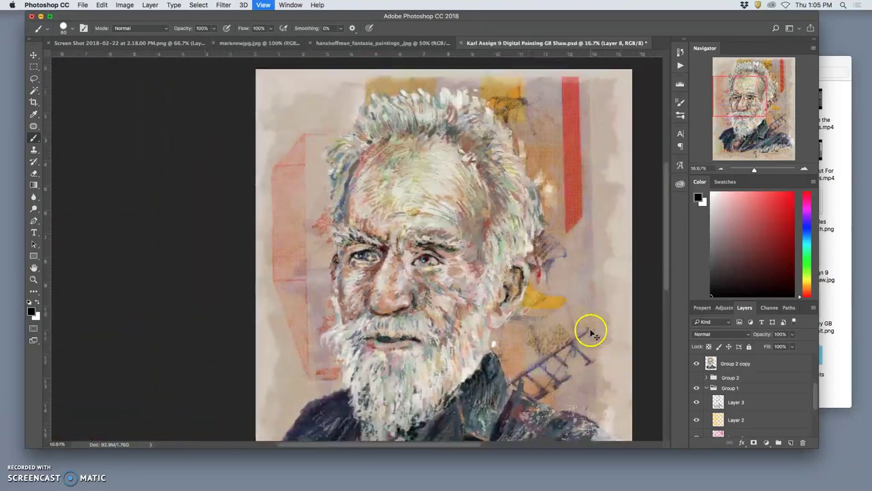
pyautogui.scroll(-2, 743, 402)
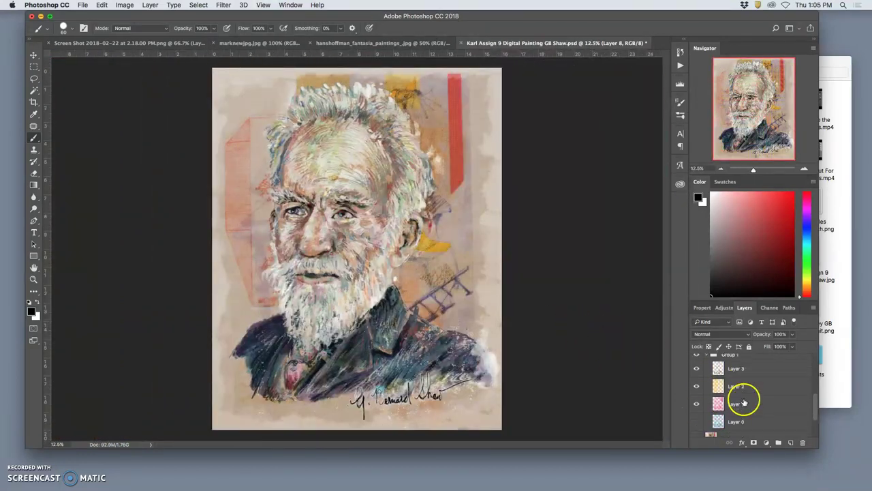
pyautogui.click(696, 422)
# Step: Toggle Layer 1, Layer 1 copy and Layer 1 copy 2 visibility to compare the signature strokes
pyautogui.scroll(5, 723, 402)
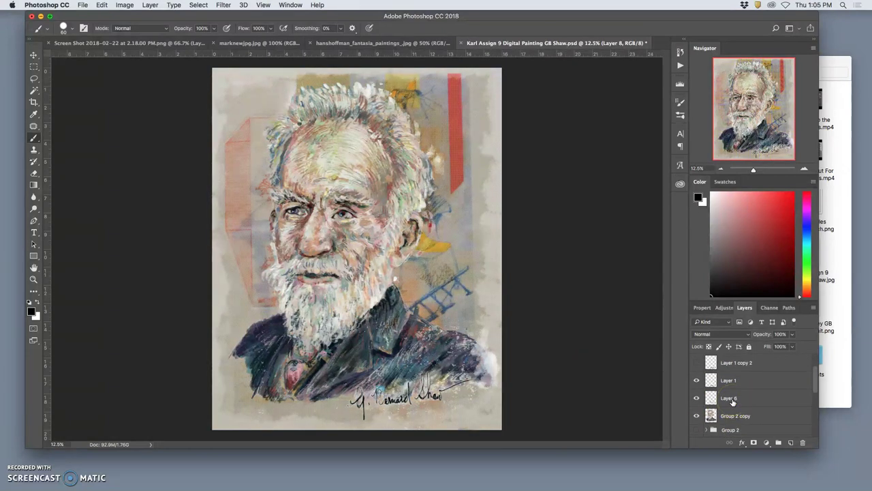
pyautogui.click(696, 363)
pyautogui.click(696, 381)
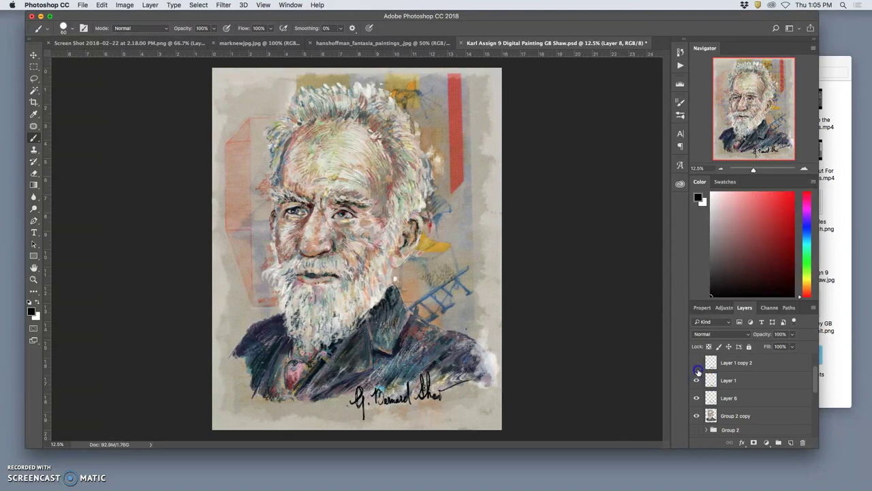
pyautogui.moveTo(711, 380)
pyautogui.mouseDown()
pyautogui.moveTo(716, 370)
pyautogui.moveTo(716, 378)
pyautogui.moveTo(708, 370)
pyautogui.mouseUp()
pyautogui.click(696, 364)
pyautogui.click(697, 380)
pyautogui.click(697, 364)
pyautogui.click(697, 364)
# Step: At 33.33% on the signature, leave Layer 1 copy 2 shown and Layer 1 copy hidden
pyautogui.scroll(5, 645, 395)
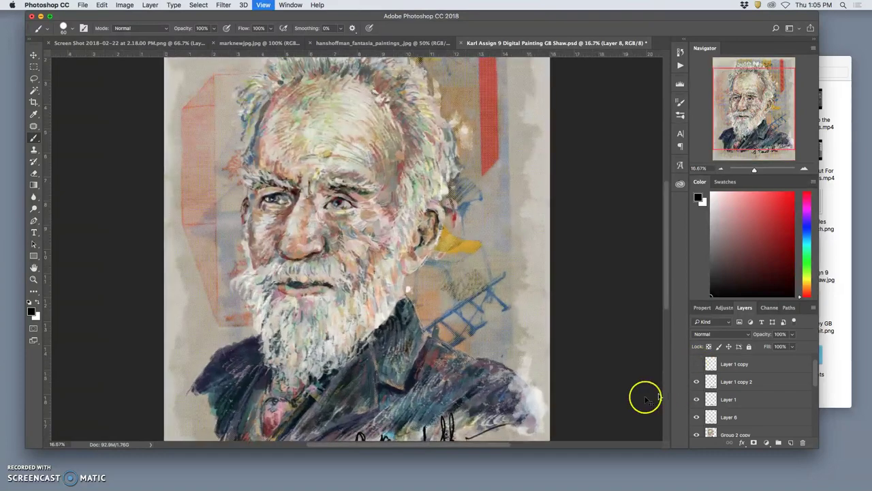
pyautogui.scroll(-5, 576, 382)
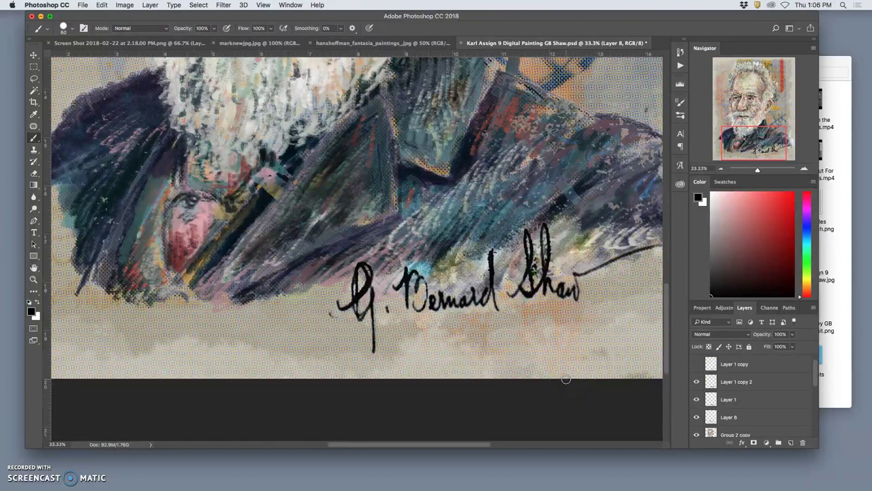
pyautogui.hscroll(-2, 566, 380)
pyautogui.click(696, 364)
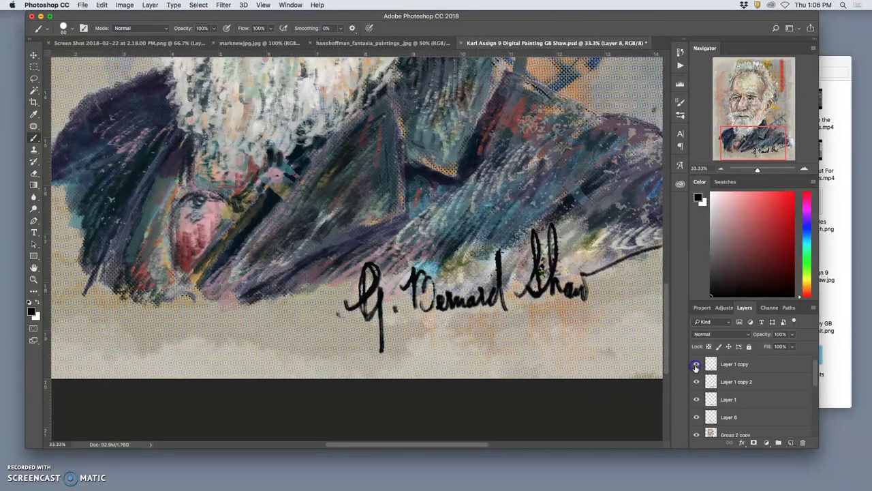
pyautogui.click(696, 382)
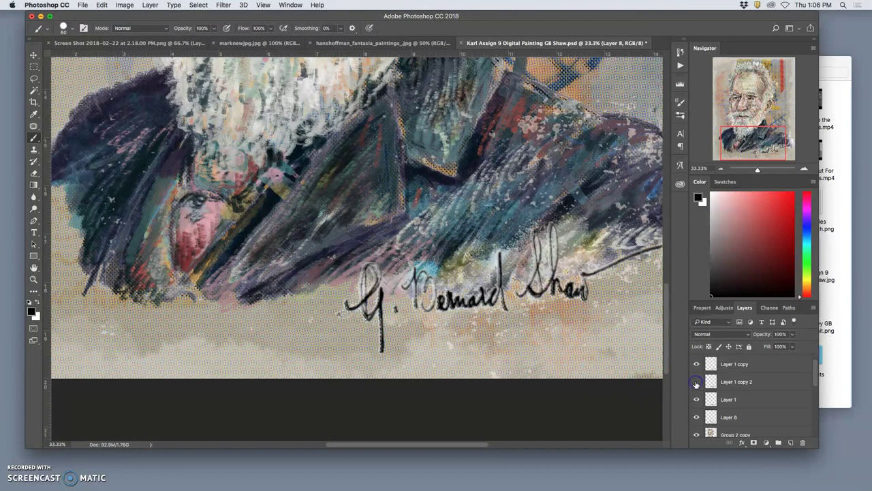
pyautogui.click(696, 383)
pyautogui.click(697, 366)
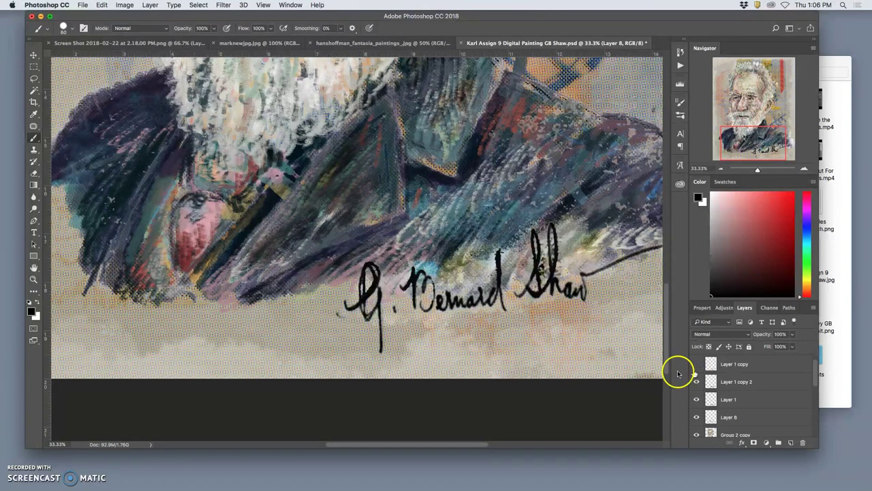
pyautogui.scroll(-3, 645, 370)
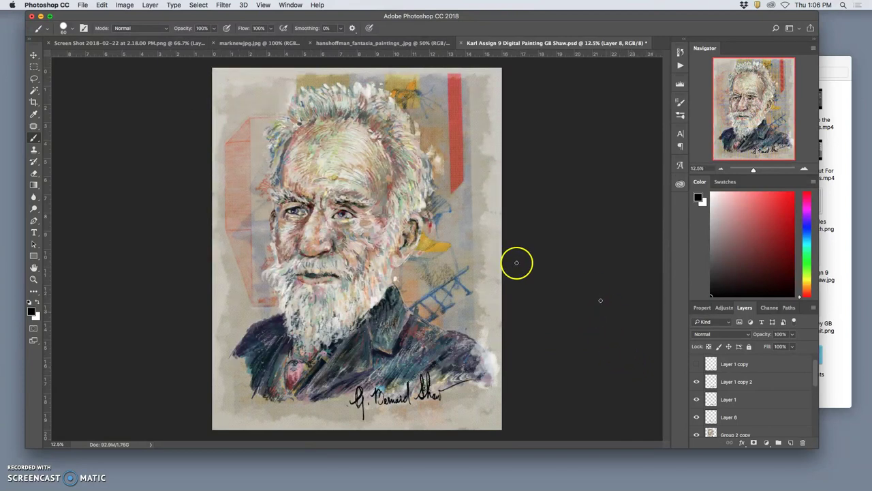
# Step: Pan around the zoomed canvas to review the Shaw portrait's brushwork
pyautogui.scroll(5, 496, 308)
pyautogui.hscroll(-2, 419, 288)
pyautogui.hscroll(-5, 399, 285)
pyautogui.scroll(3, 399, 285)
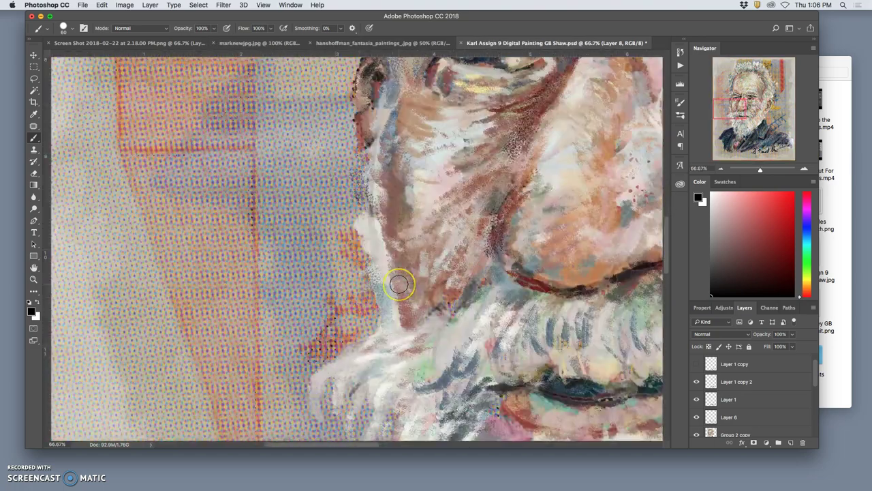
pyautogui.scroll(10, 398, 285)
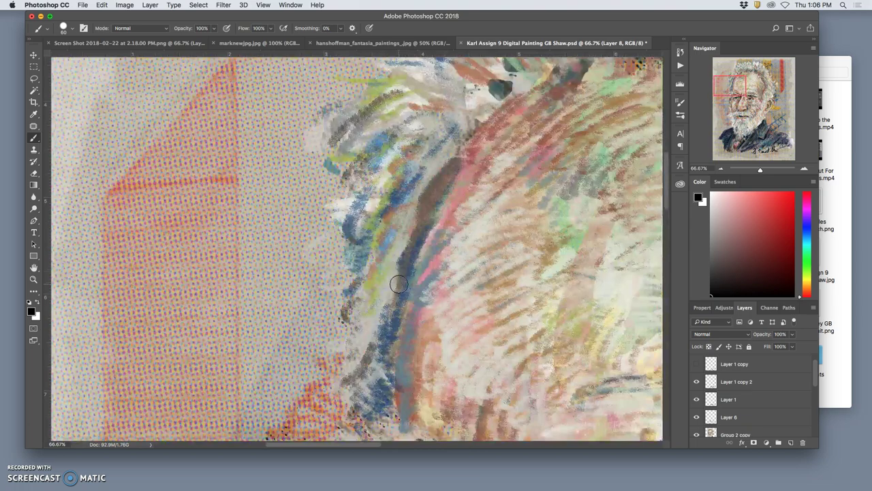
pyautogui.hscroll(4, 399, 285)
pyautogui.hscroll(8, 402, 285)
pyautogui.scroll(-3, 402, 285)
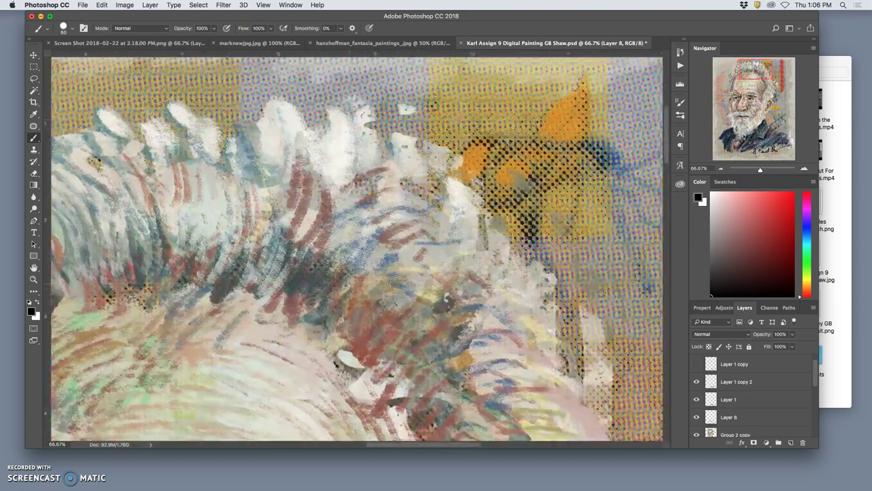
pyautogui.scroll(-10, 402, 285)
pyautogui.scroll(-15, 398, 283)
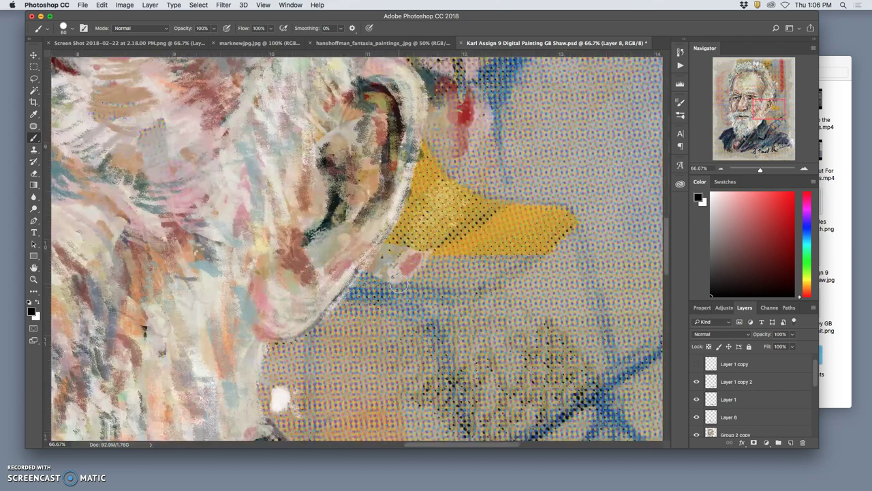
pyautogui.scroll(-20, 398, 282)
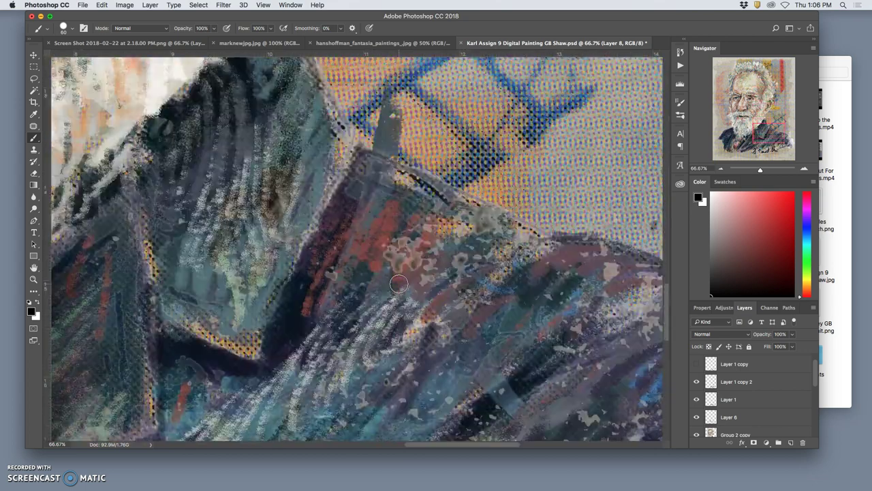
pyautogui.hscroll(-10, 405, 285)
# Step: Zoom out to the whole portrait and toggle Layer 7's painterly border off and on
pyautogui.press('super+minus')
pyautogui.press('super+minus')
pyautogui.press('super+minus')
pyautogui.press('super+minus')
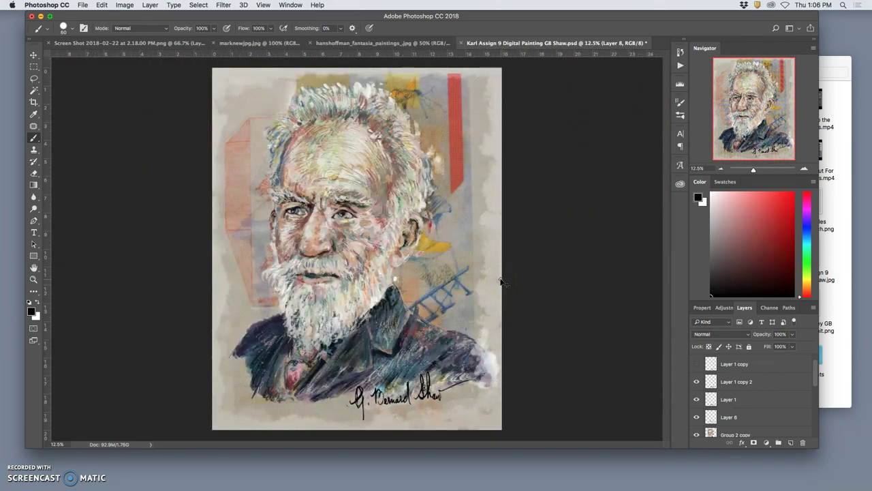
pyautogui.scroll(1, 749, 385)
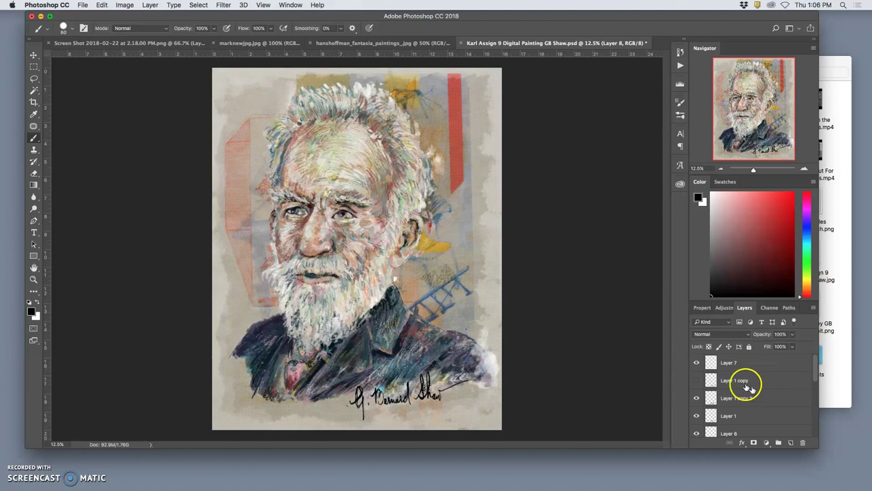
pyautogui.click(696, 365)
pyautogui.click(696, 365)
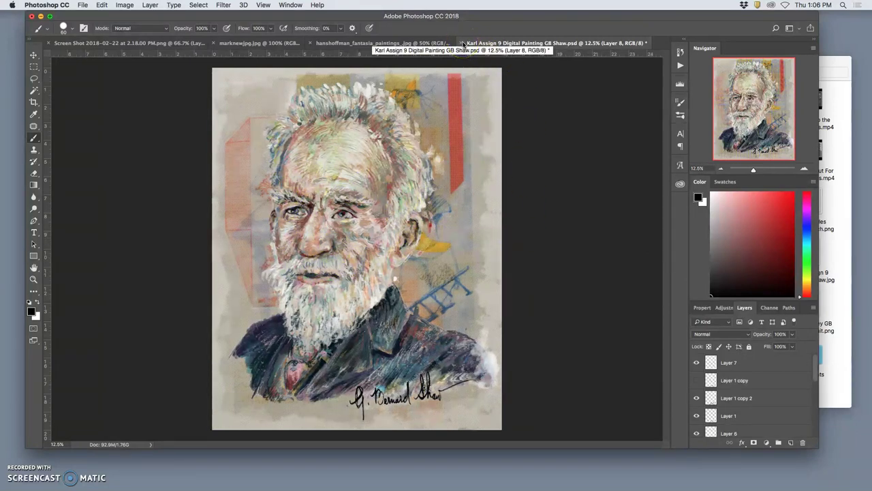
# Step: Open 'Karl Assign 9 Digital Painting GB Shaw.jpg' from the Assignment #9 folder in Preview
pyautogui.click(833, 191)
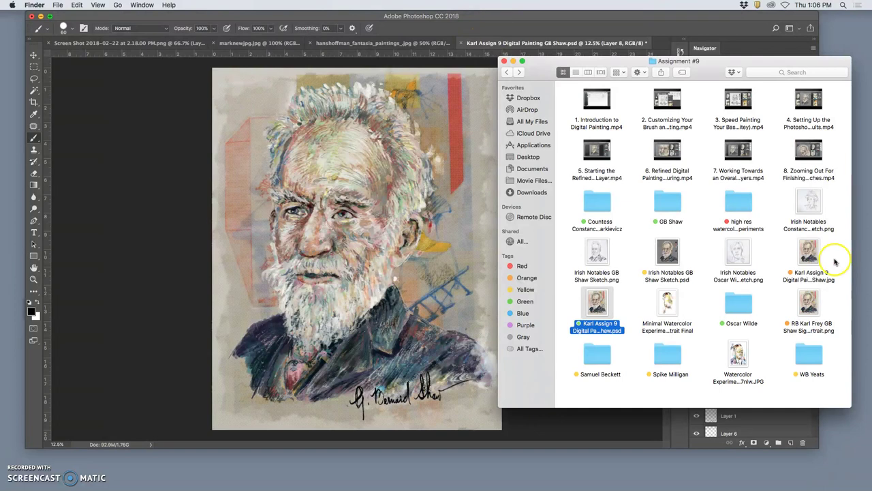
pyautogui.click(810, 253)
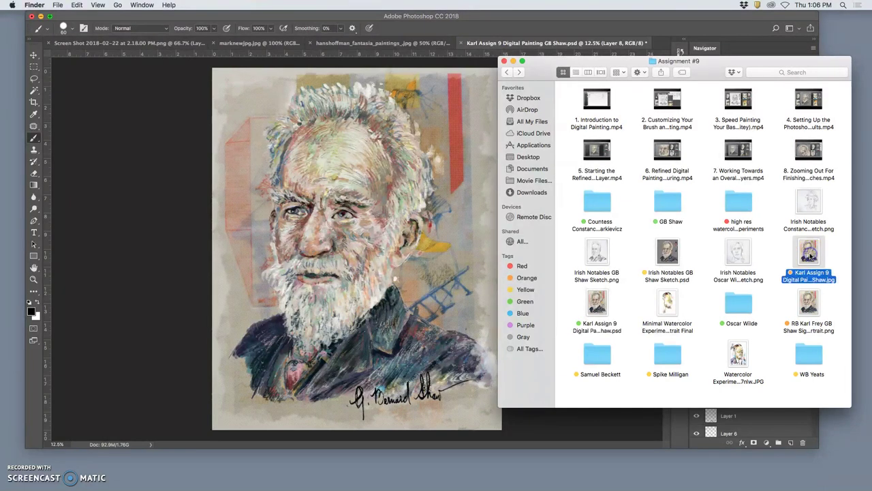
pyautogui.doubleClick(810, 254)
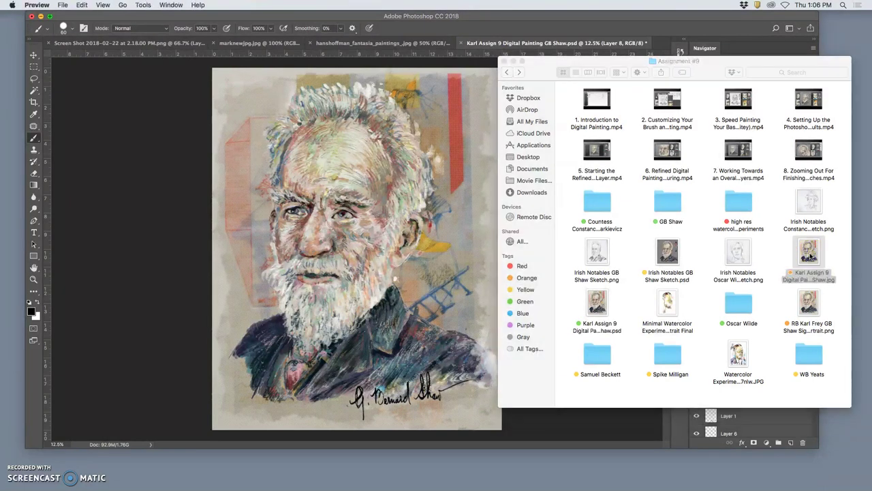
pyautogui.doubleClick(811, 255)
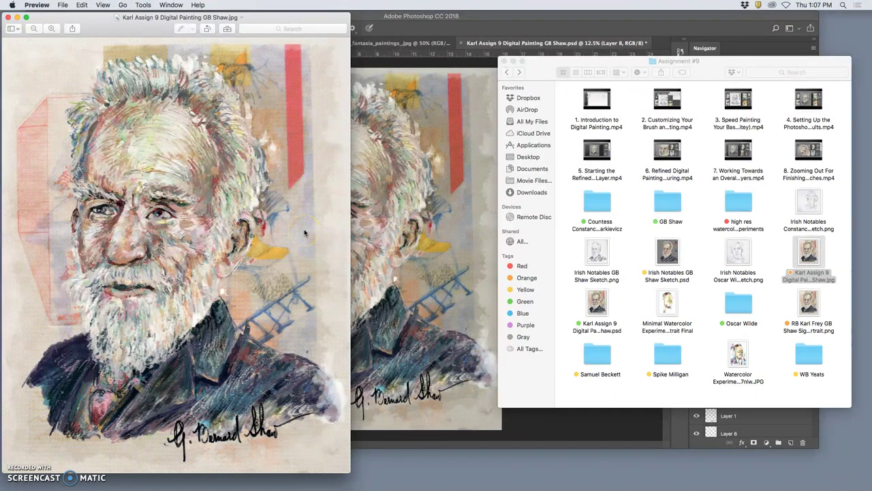
# Step: View the portrait at Actual Size and pan across its brushwork
pyautogui.click(102, 5)
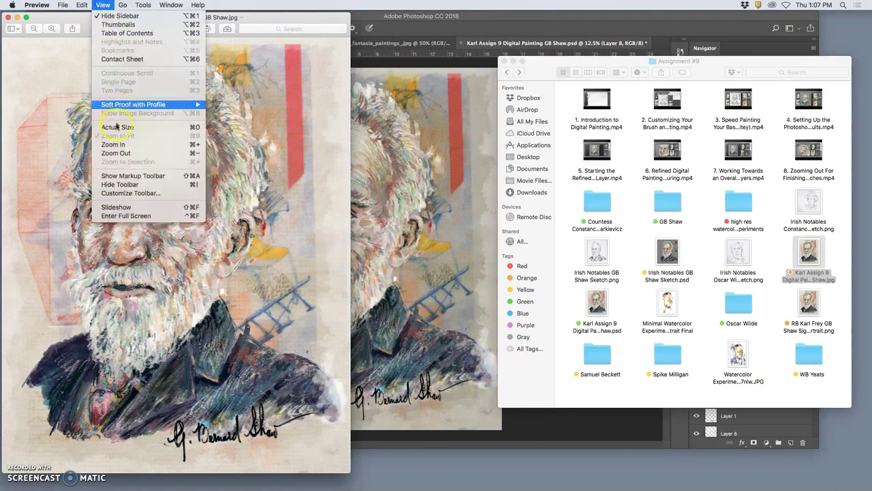
pyautogui.click(117, 129)
pyautogui.hscroll(-5, 163, 181)
pyautogui.scroll(10, 159, 184)
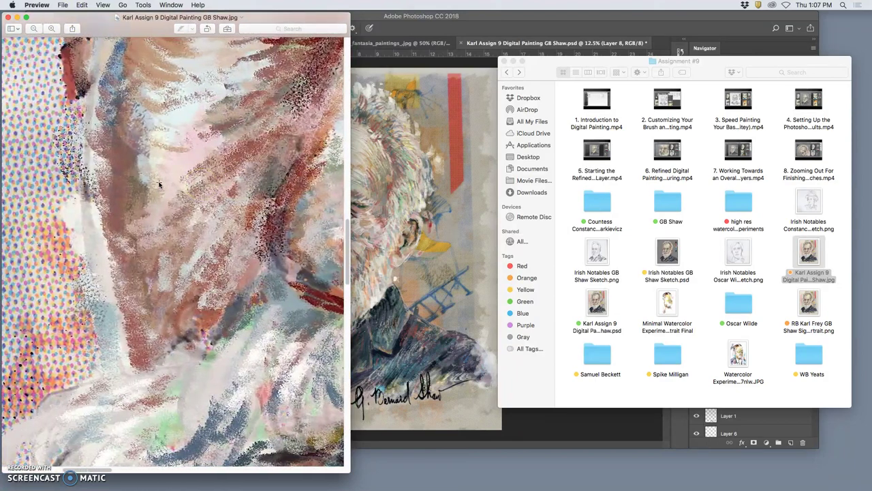
pyautogui.scroll(10, 159, 184)
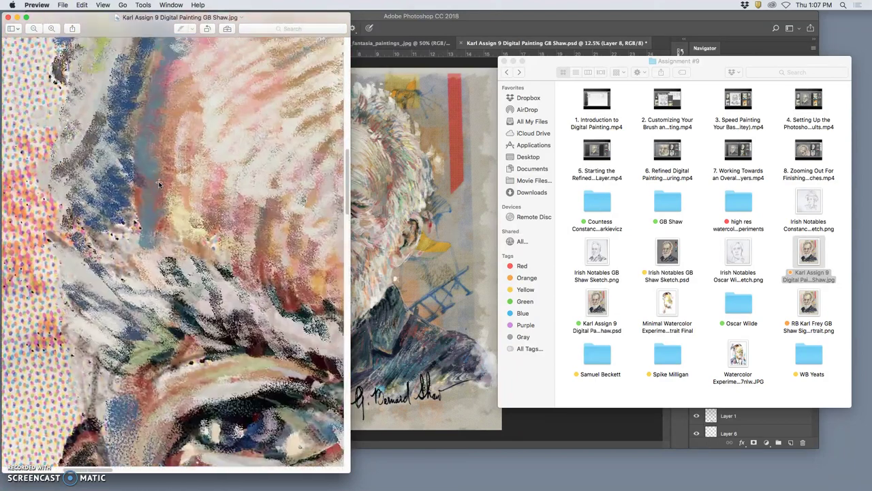
pyautogui.scroll(10, 159, 184)
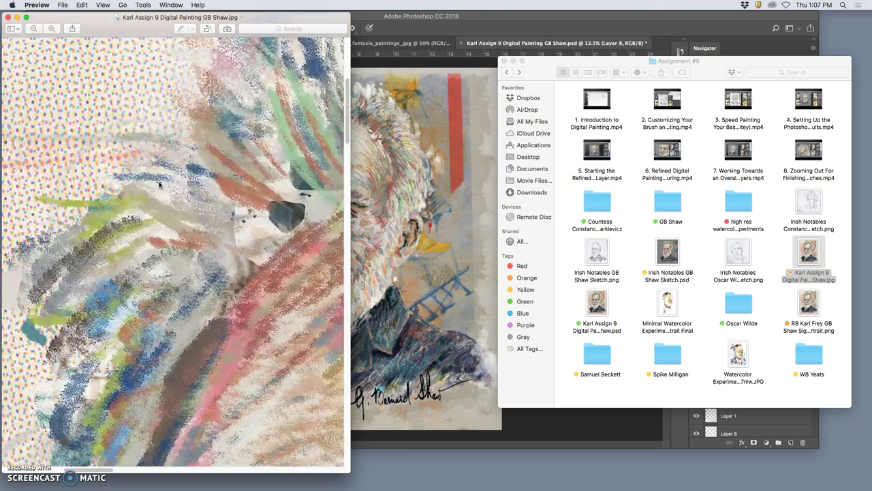
pyautogui.scroll(-10, 158, 183)
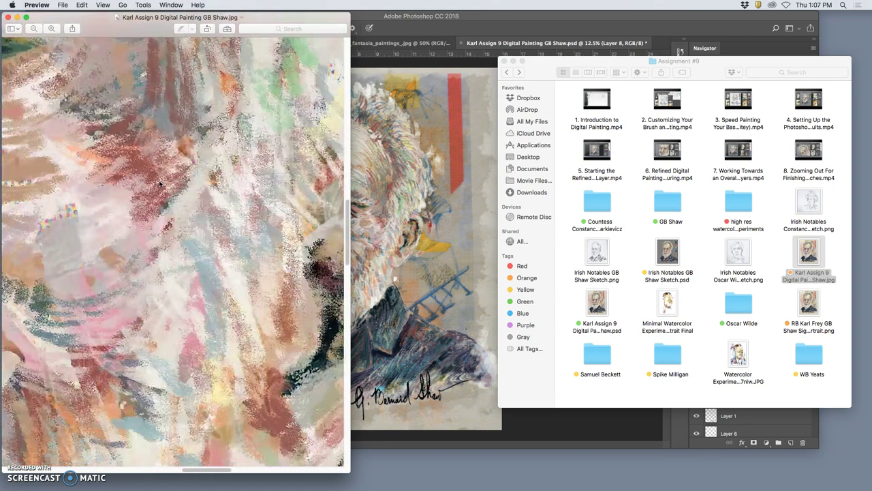
pyautogui.scroll(-10, 159, 182)
pyautogui.hscroll(-8, 160, 183)
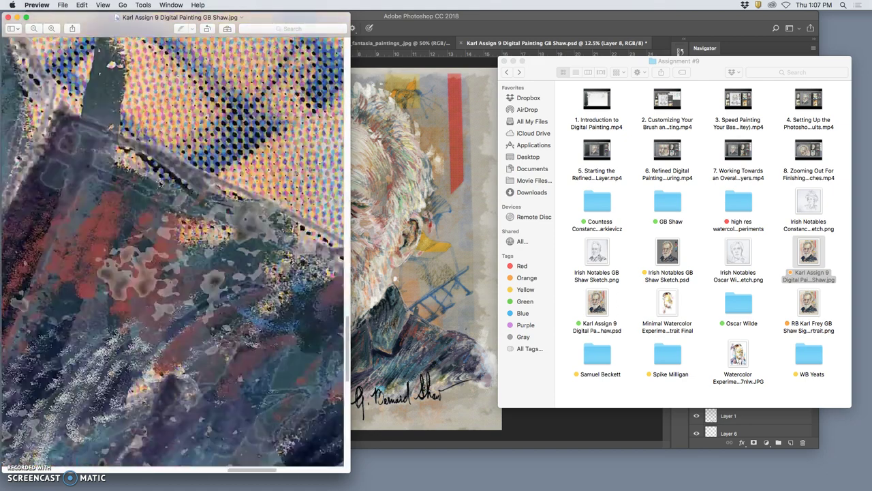
pyautogui.hscroll(-15, 160, 183)
pyautogui.scroll(-15, 159, 182)
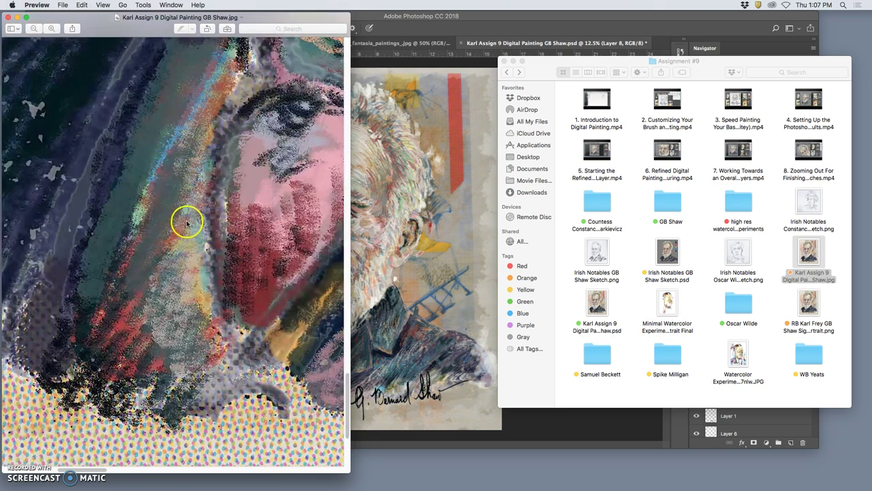
pyautogui.scroll(-10, 185, 225)
pyautogui.scroll(-8, 189, 214)
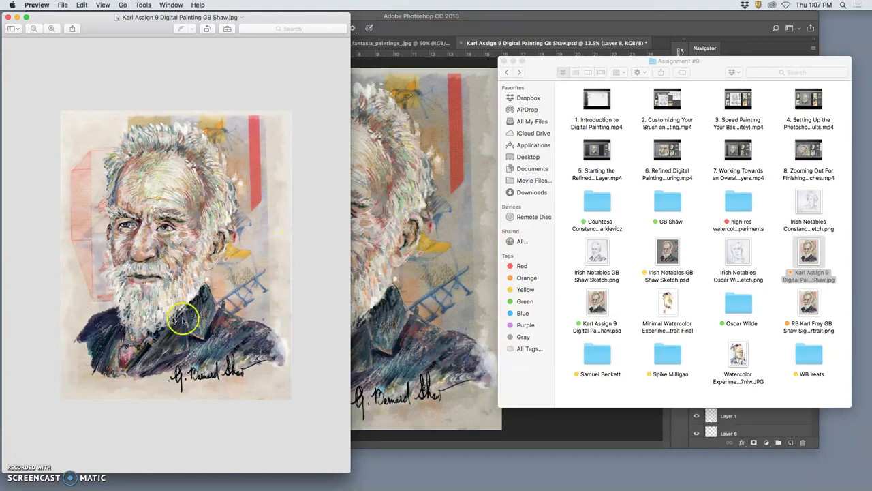
pyautogui.click(633, 266)
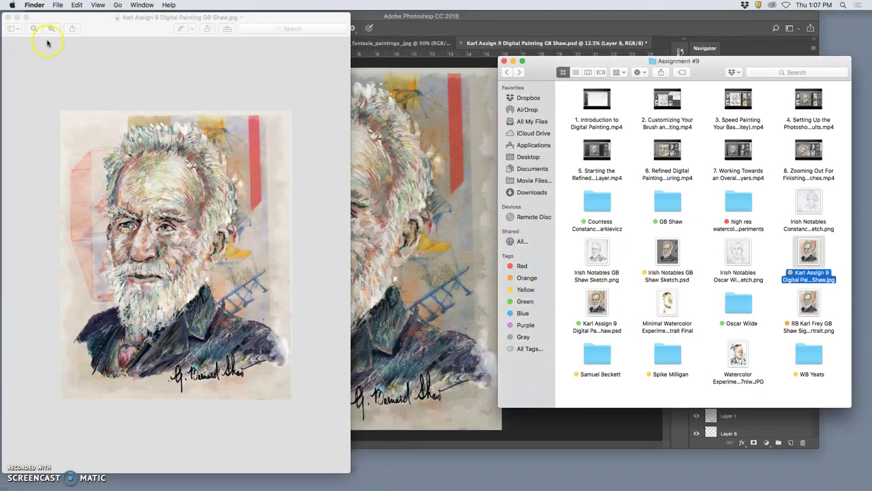
# Step: Close the Shaw preview, then open and close the James Joyce watercolour JPG
pyautogui.click(9, 17)
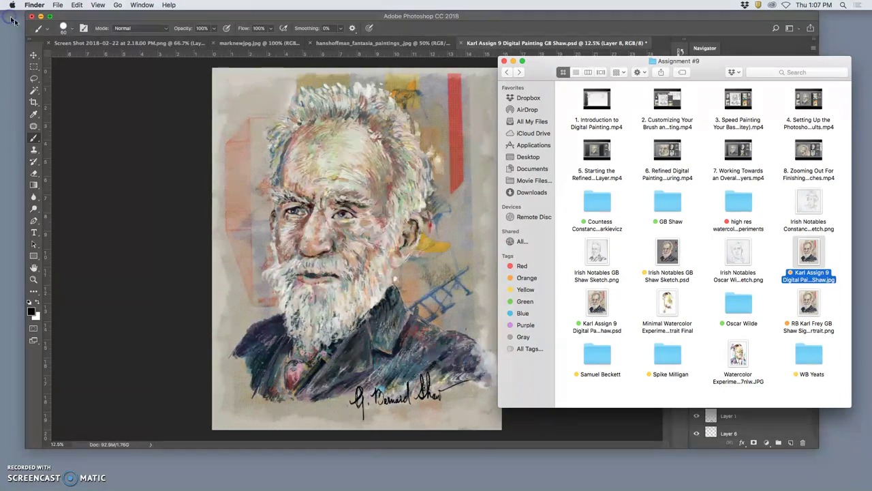
pyautogui.click(631, 250)
pyautogui.doubleClick(737, 360)
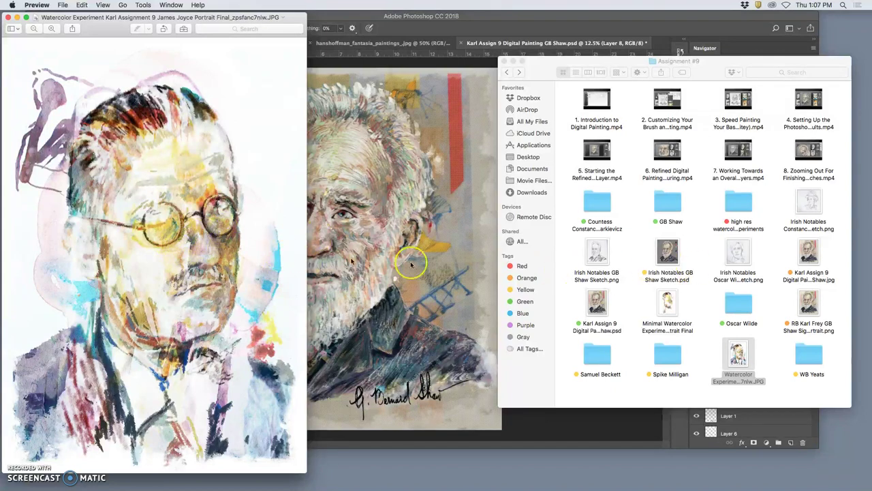
pyautogui.click(8, 17)
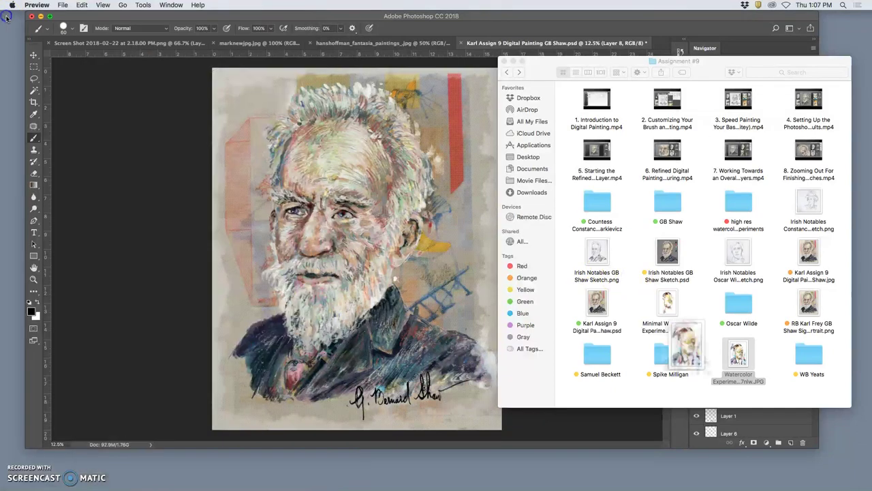
pyautogui.click(709, 255)
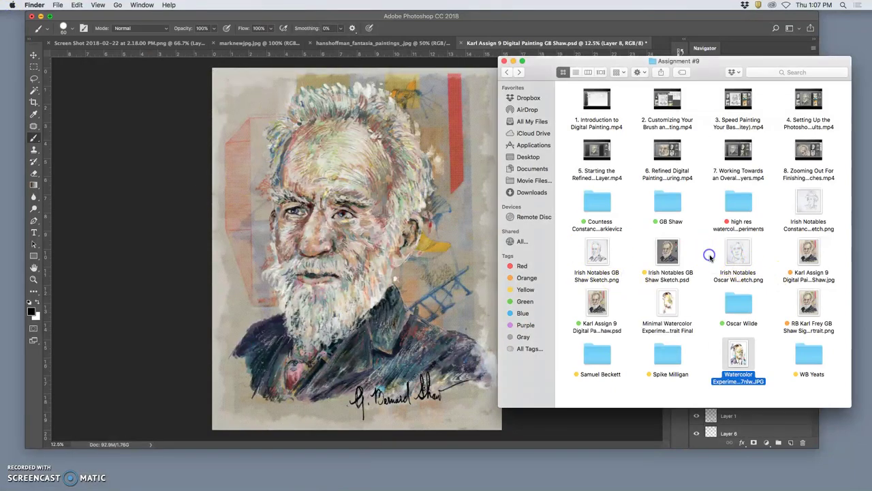
# Step: Open the Countess Constance Markievicz reference folder
pyautogui.doubleClick(601, 206)
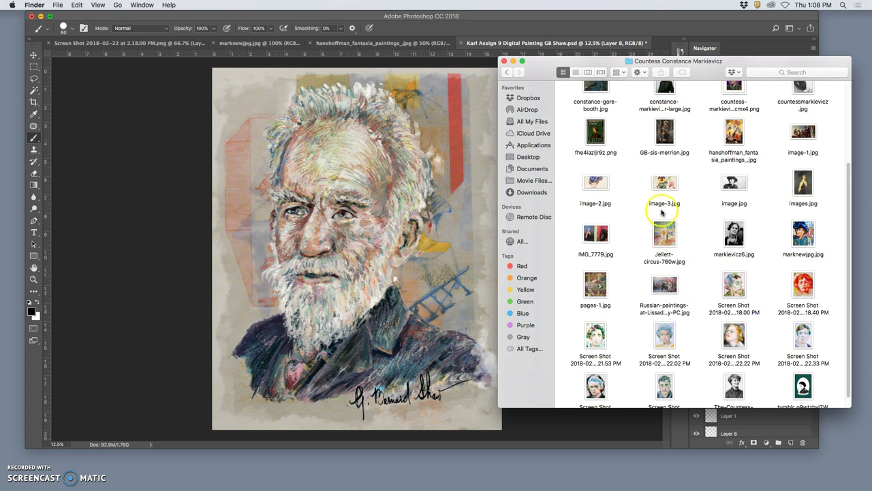
pyautogui.scroll(2, 647, 208)
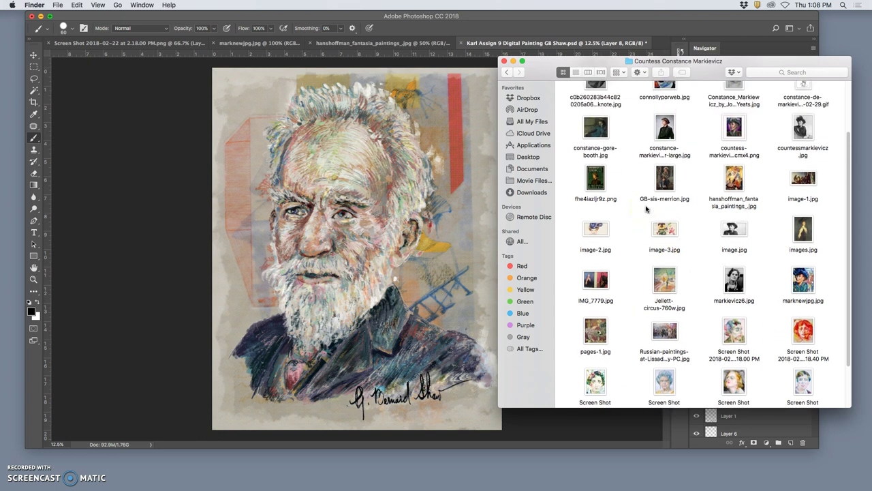
pyautogui.scroll(3, 646, 208)
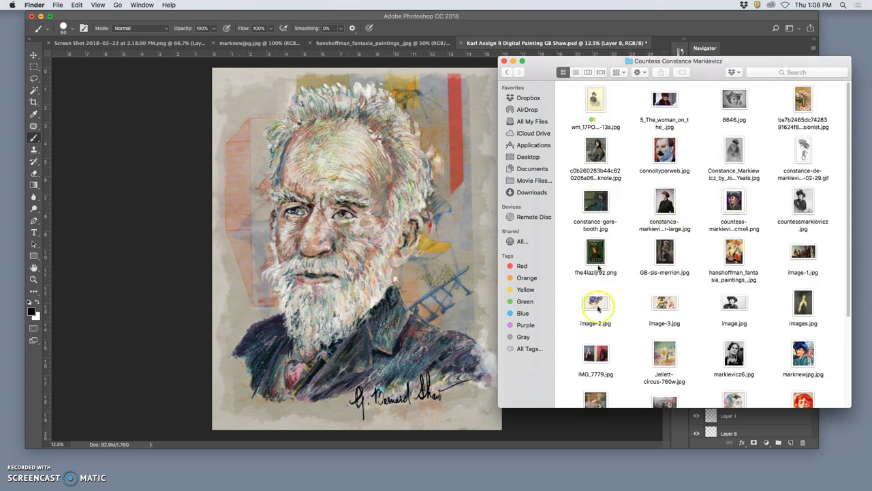
# Step: Search Google for 'how to pronounce Markiewicz' in a new Chrome tab
pyautogui.click(194, 476)
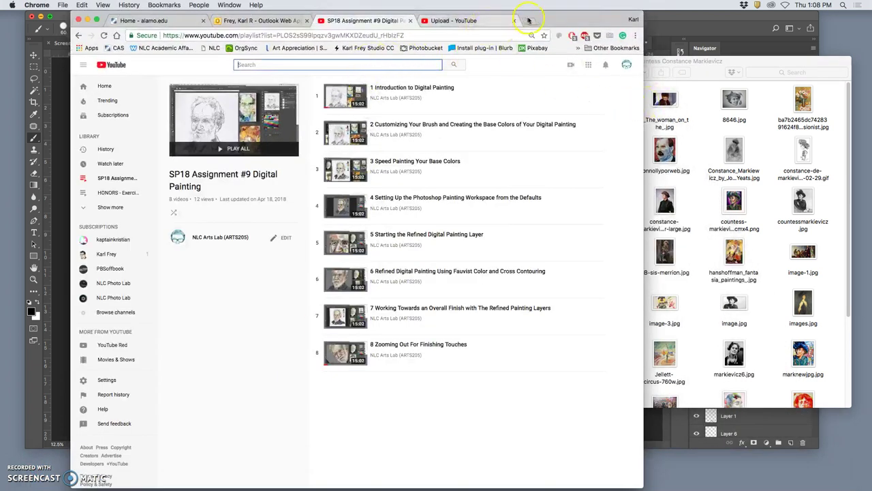
pyautogui.click(531, 21)
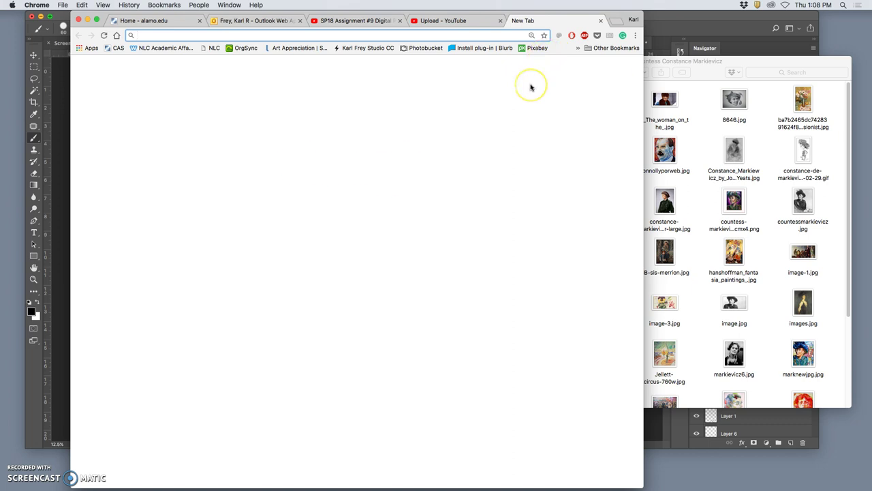
pyautogui.write('how to p')
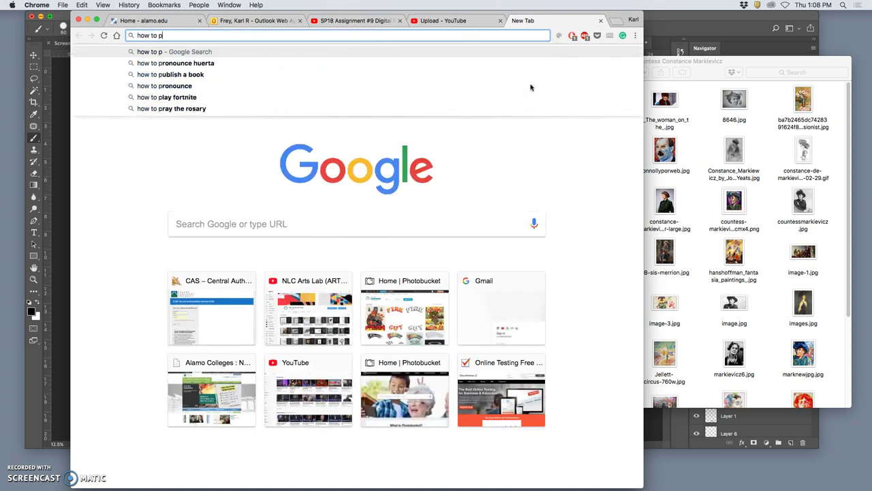
pyautogui.write('ronounce')
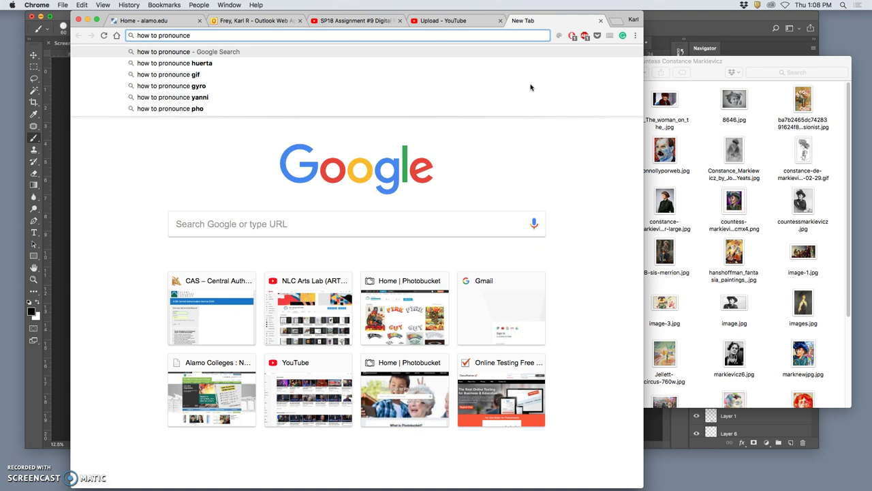
pyautogui.write(' C')
pyautogui.press('BackSpace')
pyautogui.write('Mar')
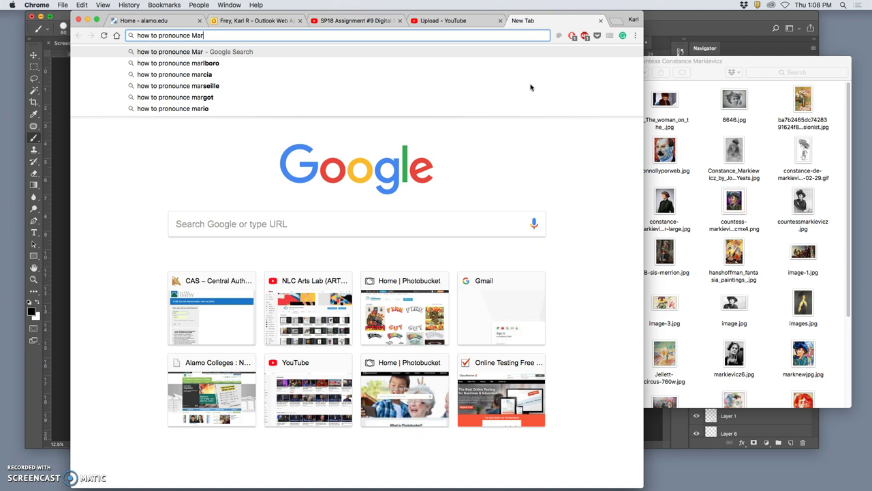
pyautogui.write('kiew')
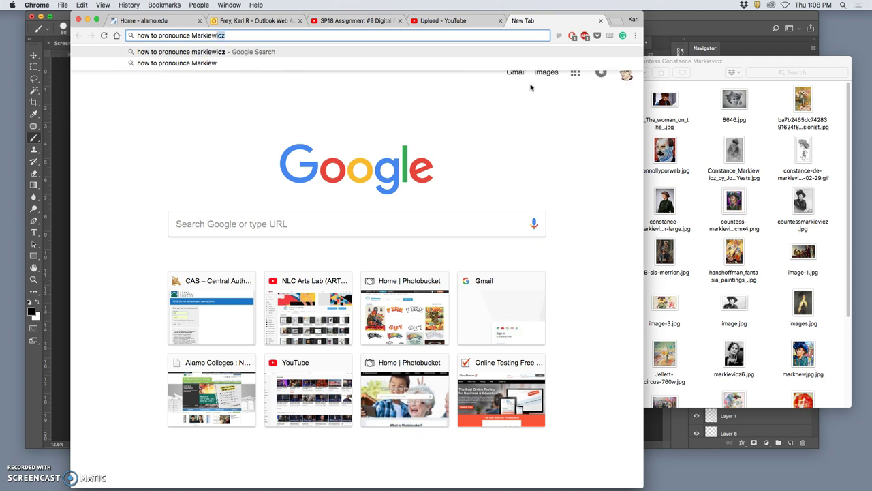
pyautogui.write('icz')
pyautogui.press('Return')
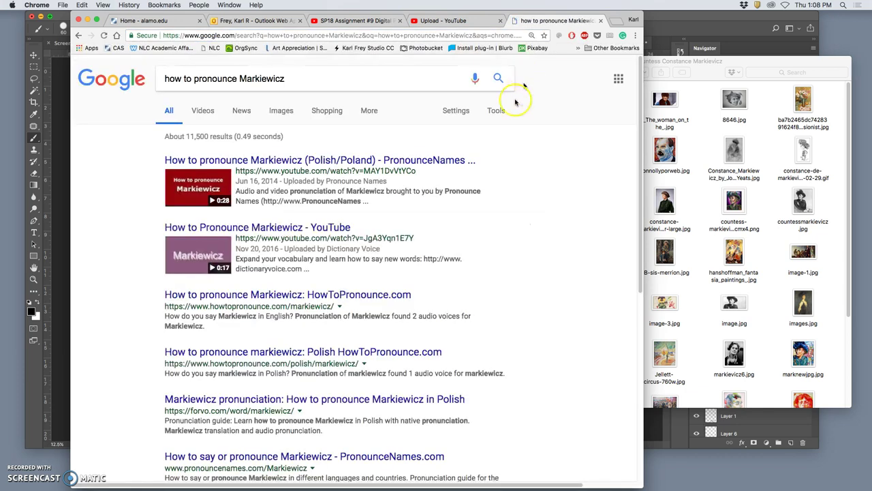
# Step: Play the Pronounce Names video with sound, then pause it and close its tab
pyautogui.click(317, 161)
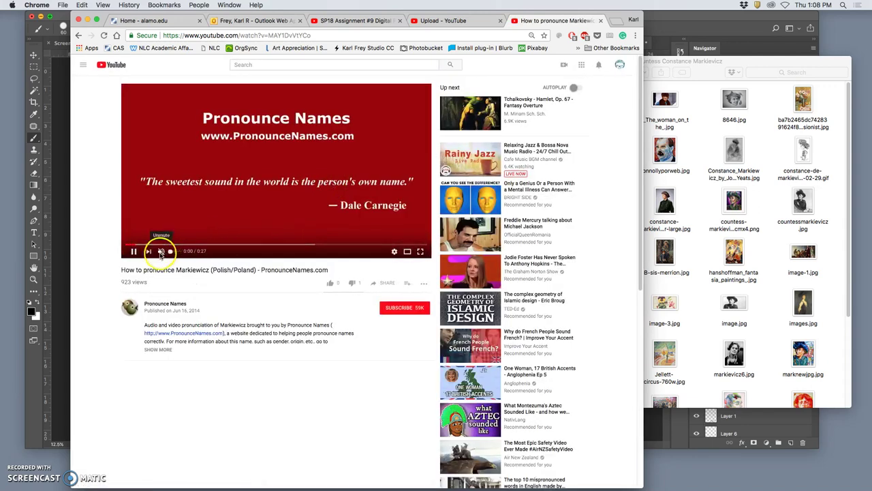
pyautogui.click(184, 251)
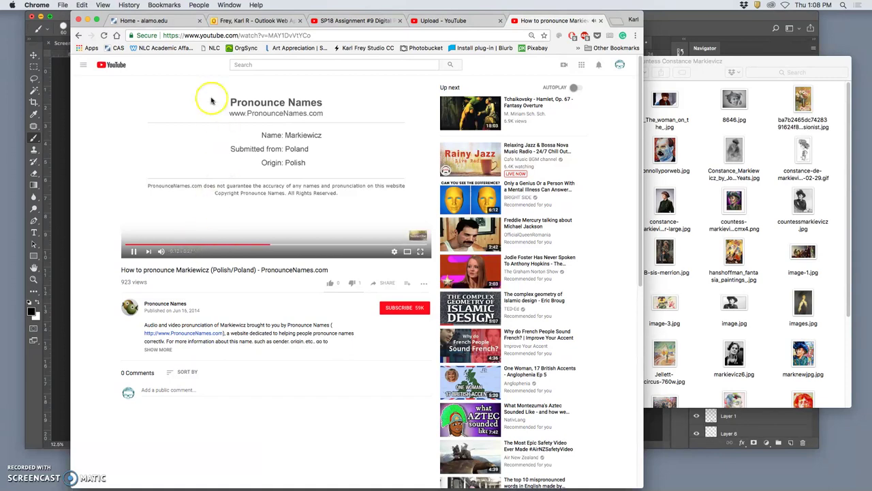
pyautogui.click(133, 252)
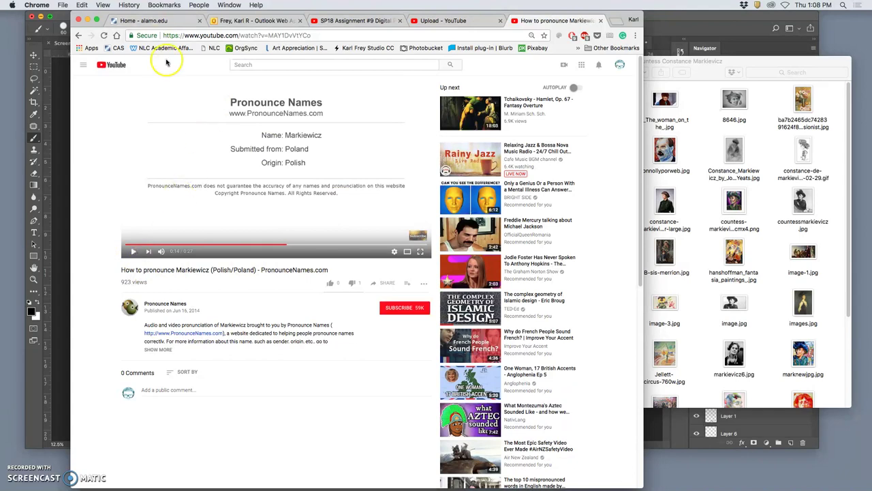
pyautogui.click(603, 21)
pyautogui.click(698, 102)
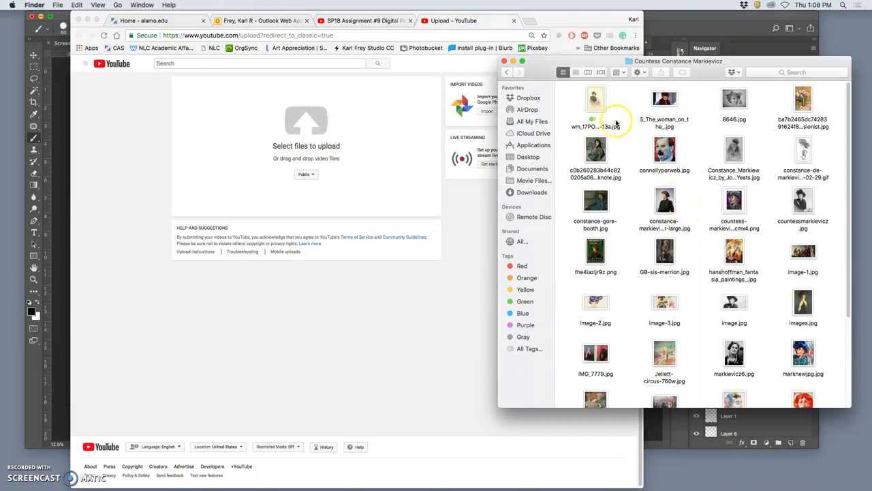
# Step: Open wm_17PO-1A24-13a.jpg, the photo of the woman with a revolver, in Preview
pyautogui.click(598, 105)
pyautogui.doubleClick(598, 106)
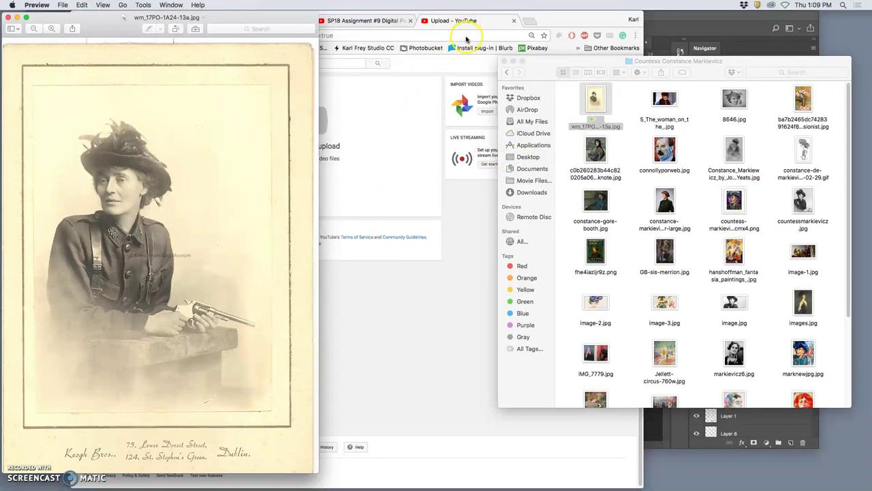
pyautogui.click(409, 95)
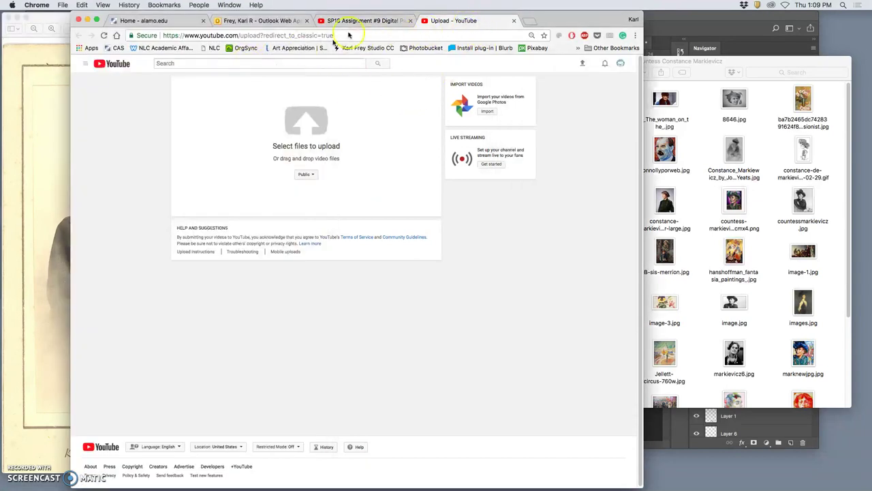
# Step: Search YouTube for 'constance markievicz' and select the query text for reuse
pyautogui.click(295, 64)
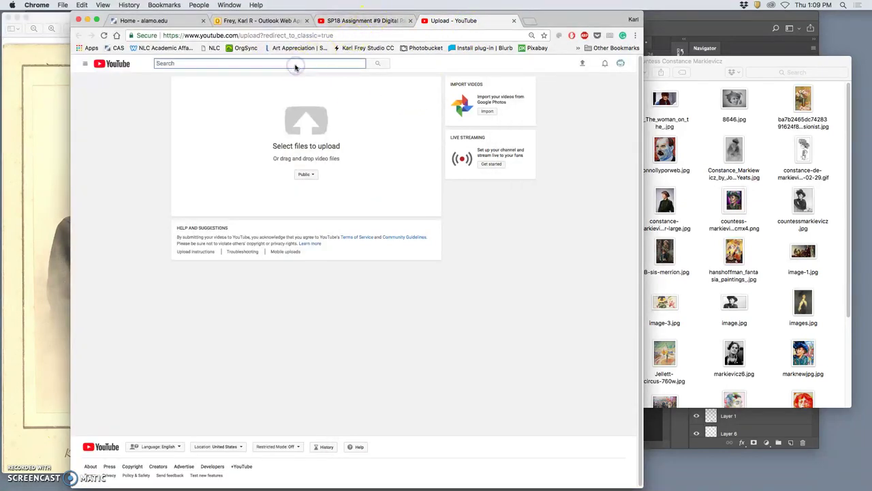
pyautogui.write('Constance')
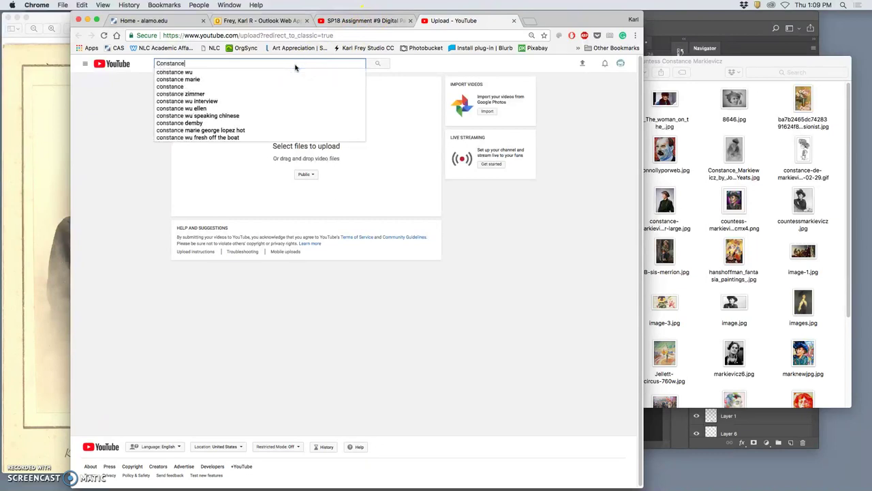
pyautogui.write(' M')
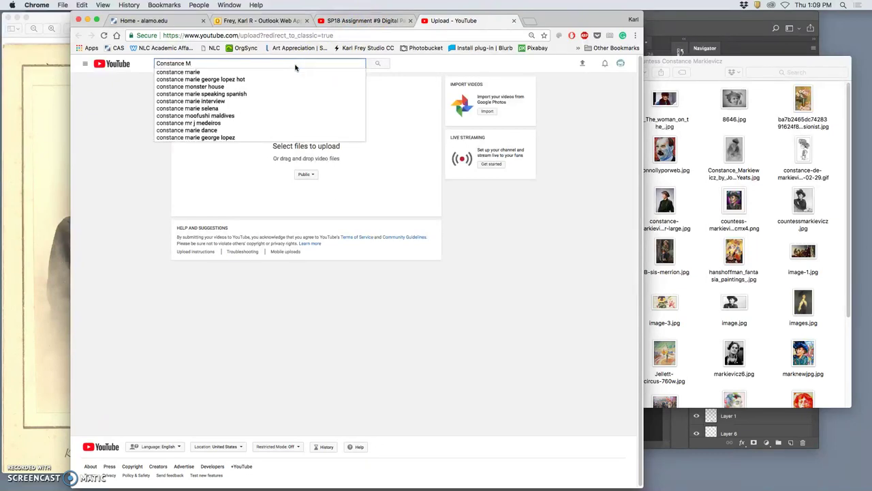
pyautogui.write('a')
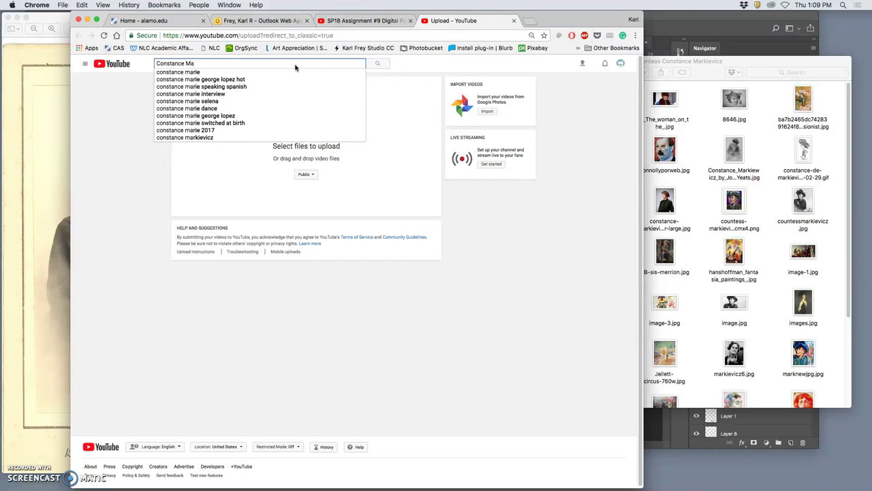
pyautogui.click(220, 137)
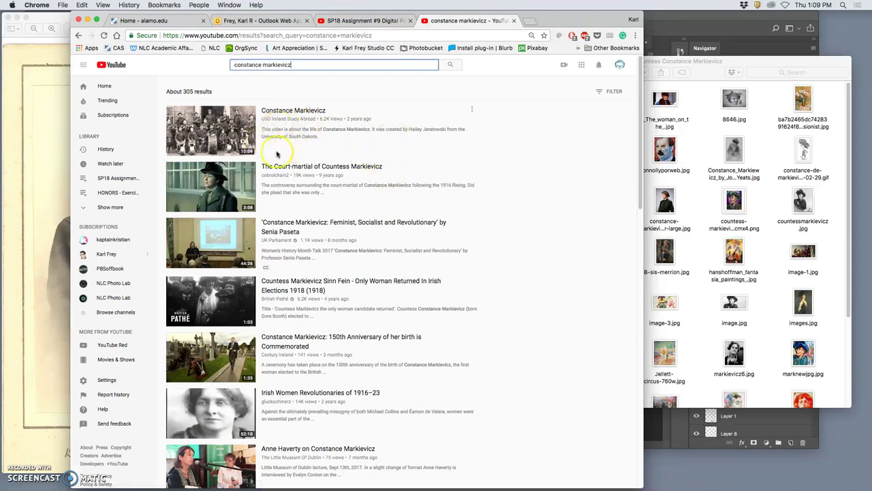
pyautogui.moveTo(302, 66); pyautogui.dragTo(229, 67)
pyautogui.press('super+c')
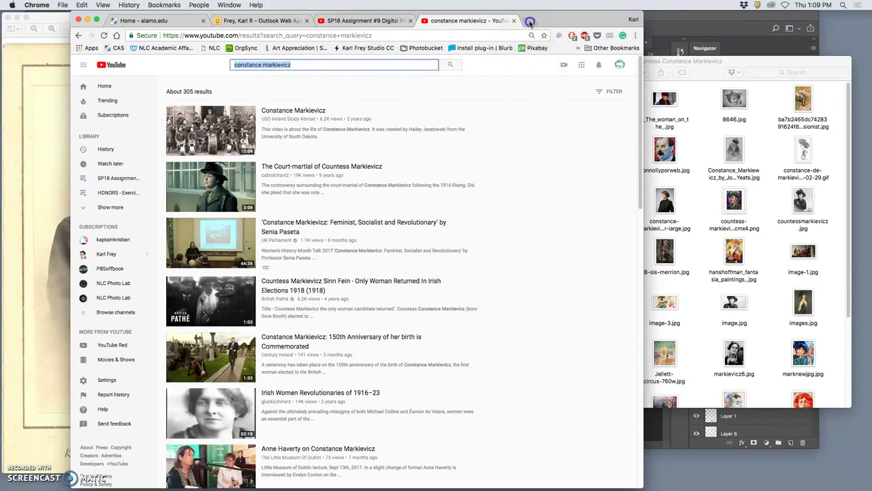
pyautogui.click(531, 23)
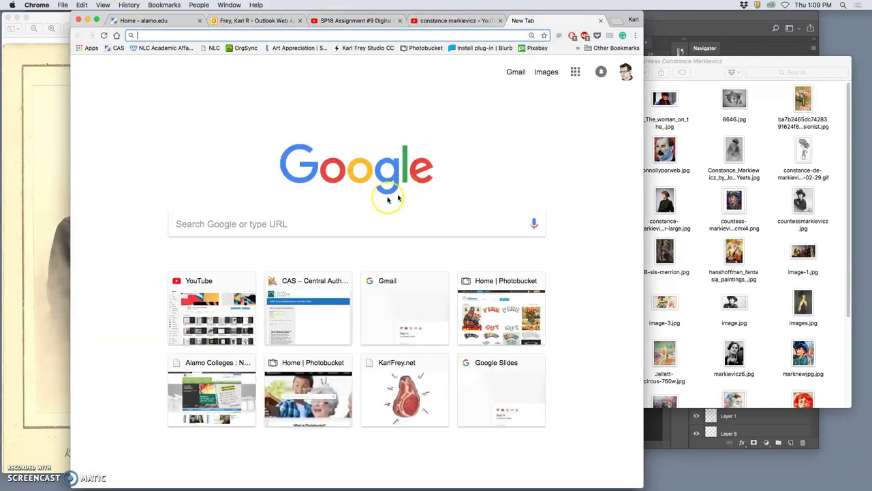
# Step: Paste 'constance markievicz' into a new Google search and run it
pyautogui.click(317, 223)
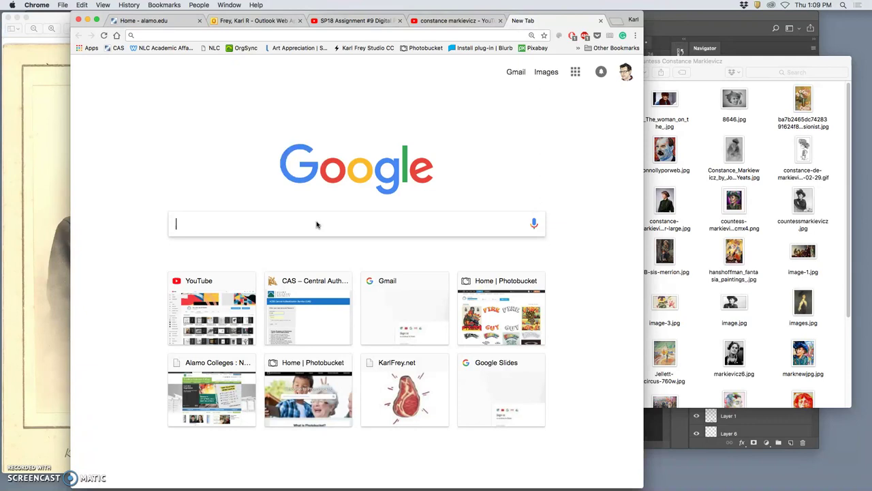
pyautogui.press('super+v')
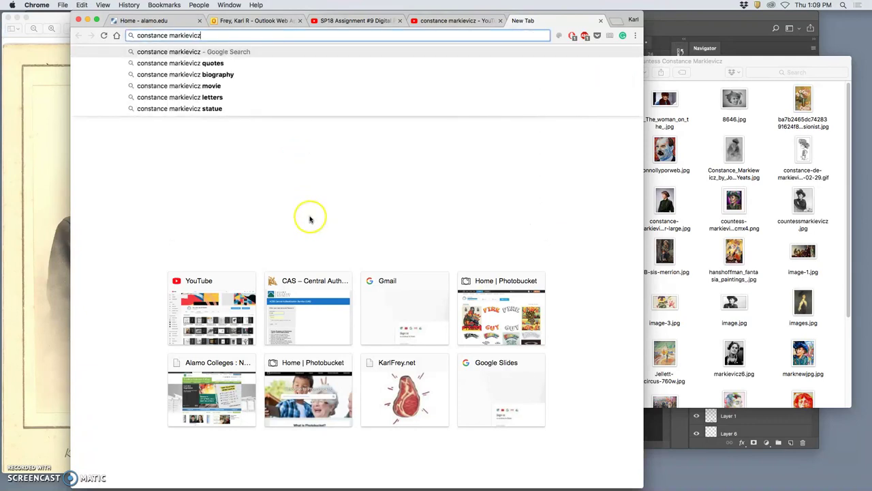
pyautogui.press('Return')
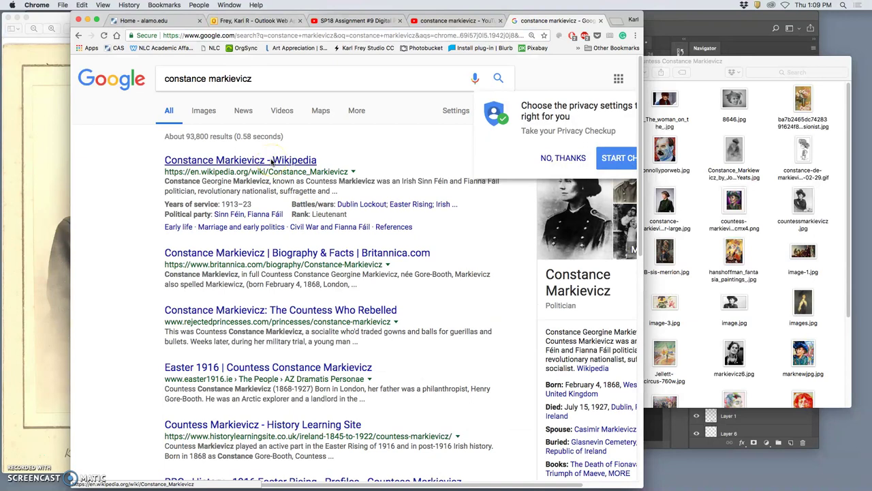
pyautogui.hscroll(2, 376, 253)
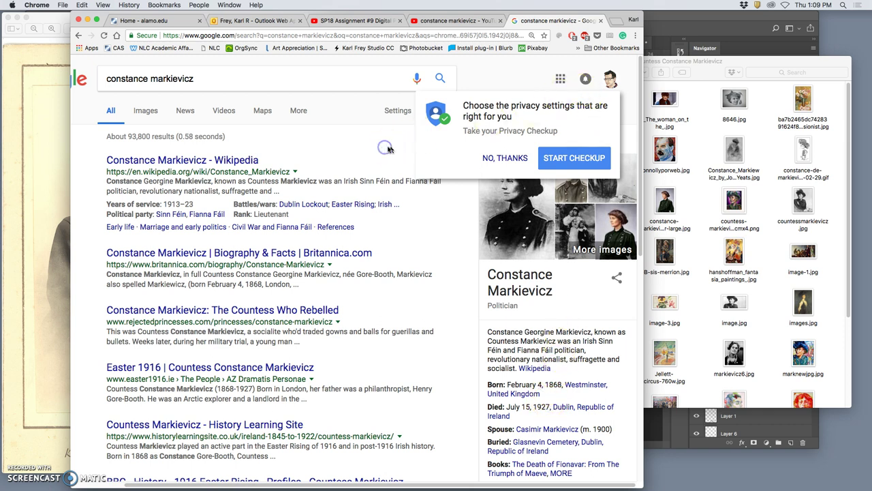
# Step: Browse through the Google Images photos of Constance Markievicz
pyautogui.click(608, 248)
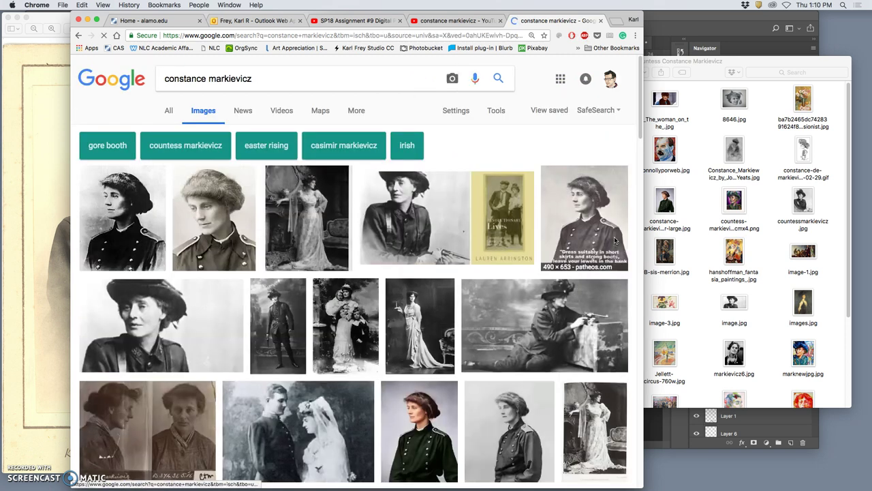
pyautogui.scroll(-2, 506, 214)
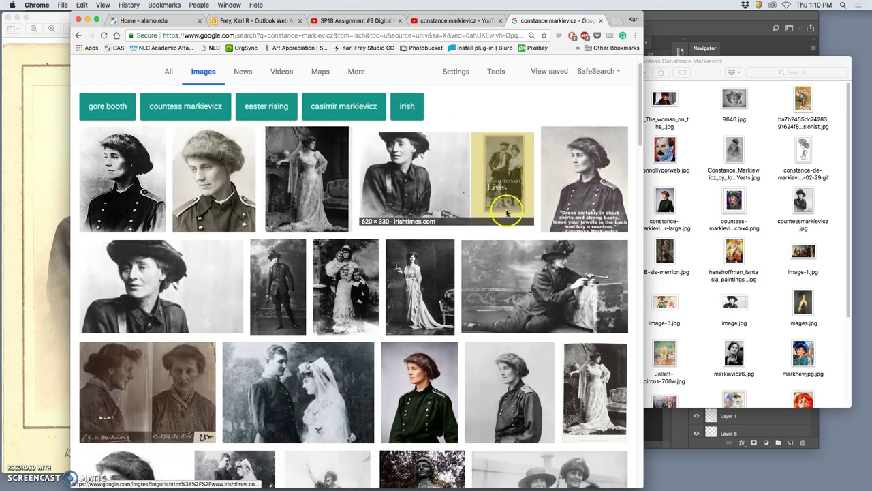
pyautogui.scroll(-10, 507, 214)
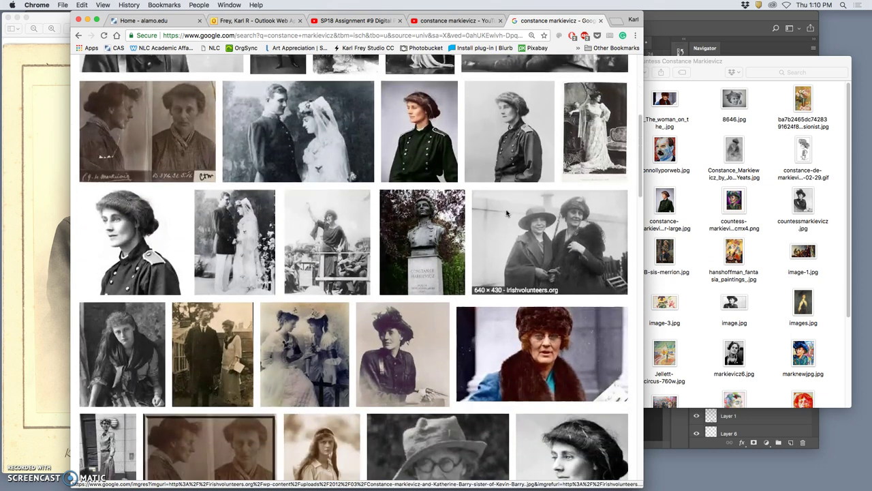
pyautogui.scroll(-4, 507, 213)
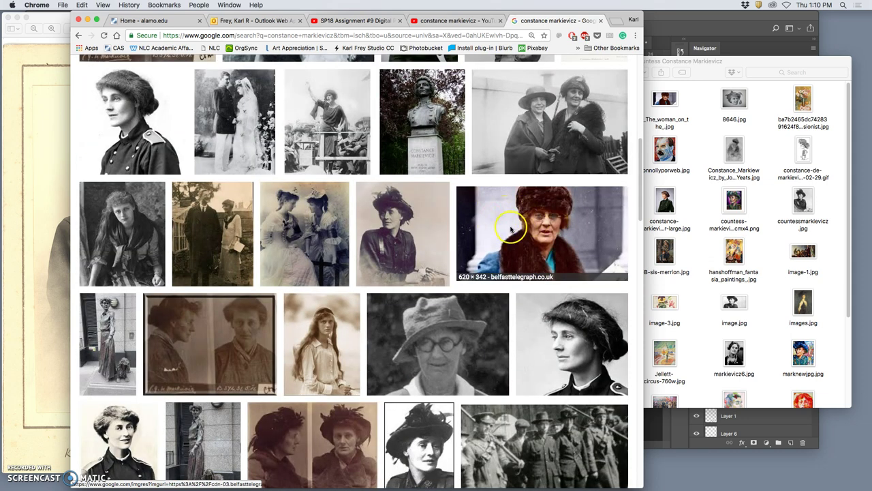
pyautogui.scroll(12, 492, 230)
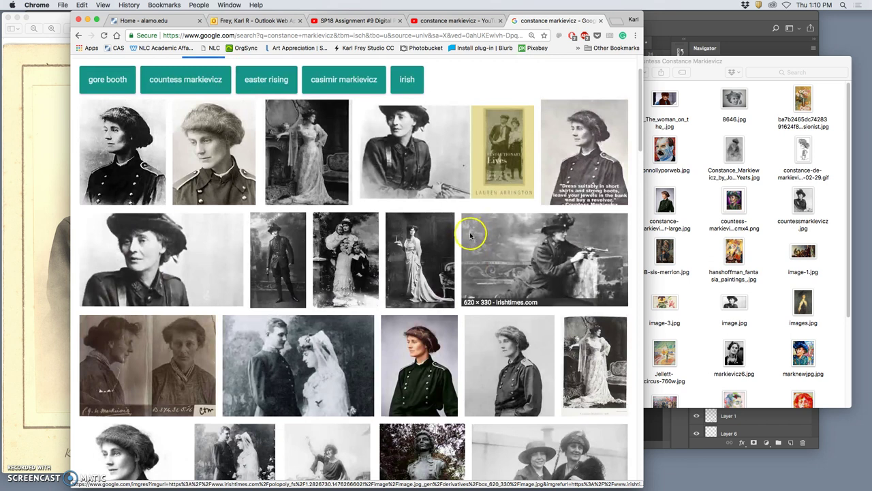
pyautogui.scroll(-11, 470, 228)
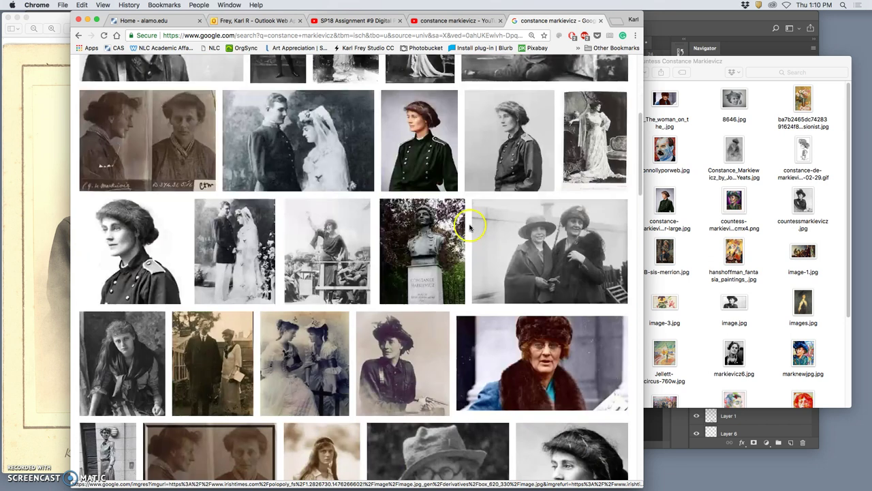
pyautogui.scroll(-4, 470, 229)
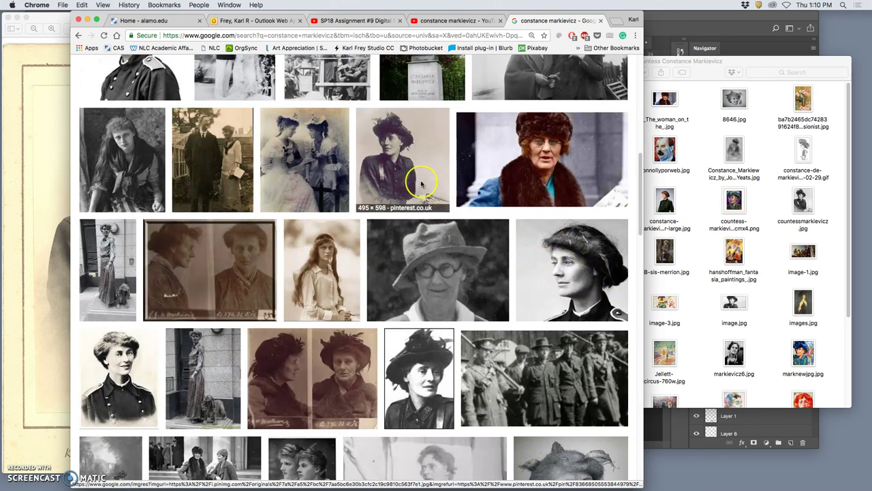
pyautogui.scroll(-1, 420, 183)
pyautogui.scroll(-2, 420, 183)
pyautogui.scroll(-4, 420, 182)
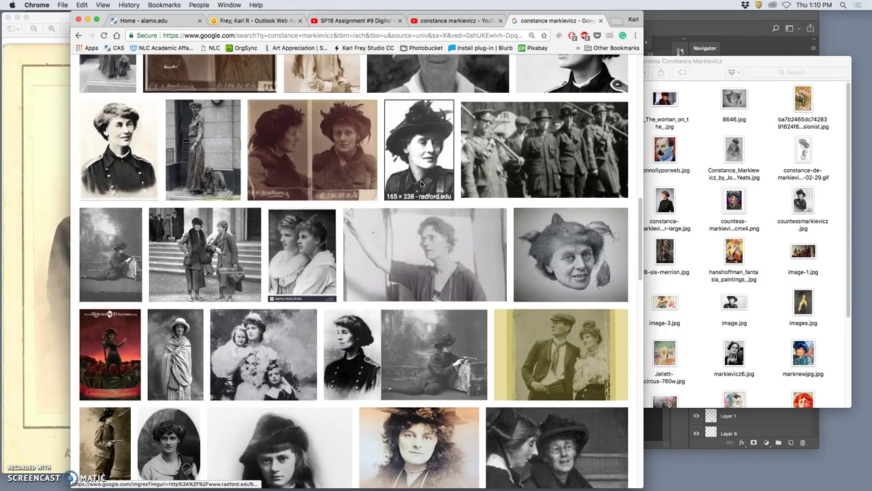
pyautogui.scroll(-10, 454, 272)
pyautogui.scroll(15, 454, 273)
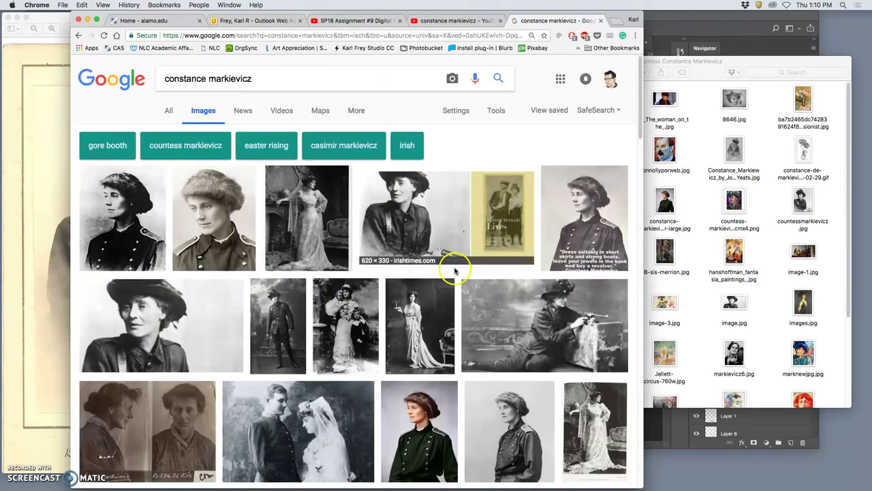
pyautogui.click(702, 262)
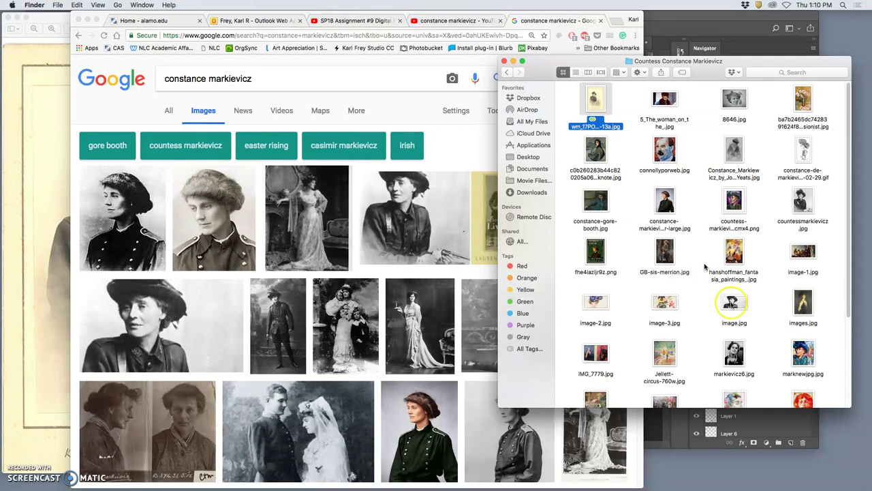
# Step: Open markievicz6.jpg in Preview and compare it with the sepia studio photo and Google Images
pyautogui.doubleClick(735, 353)
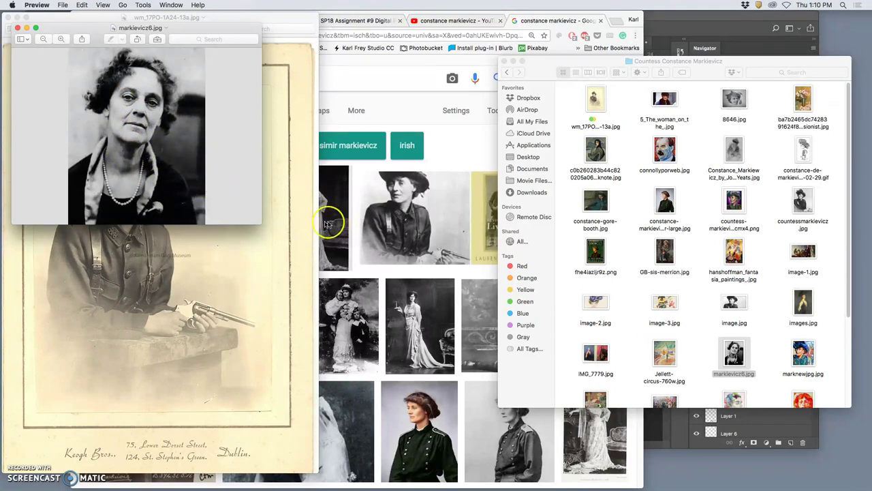
pyautogui.click(294, 222)
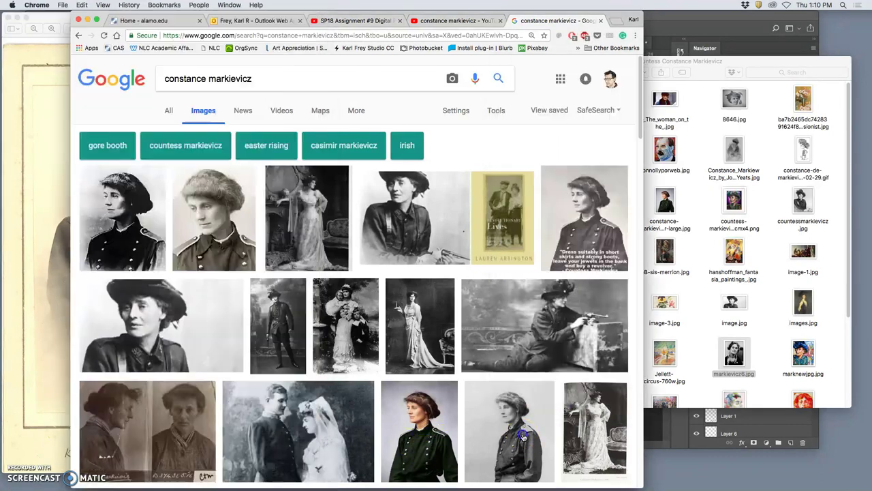
pyautogui.click(518, 439)
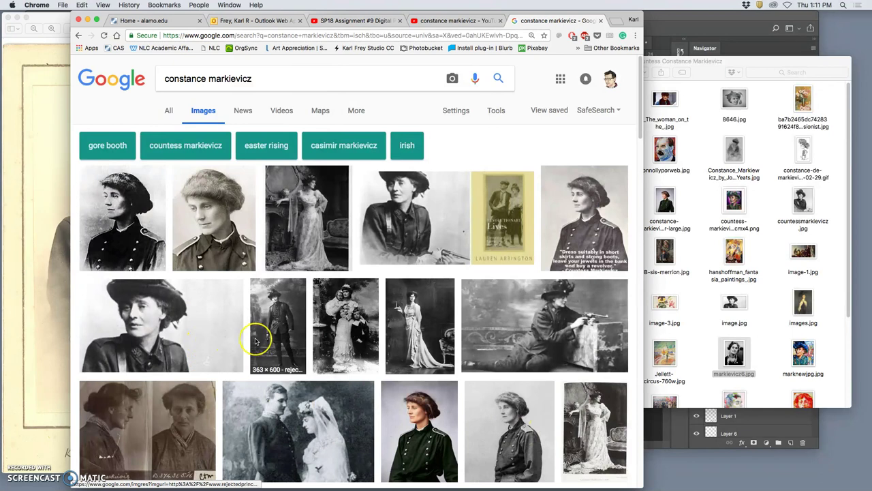
pyautogui.scroll(-3, 256, 337)
pyautogui.scroll(5, 256, 337)
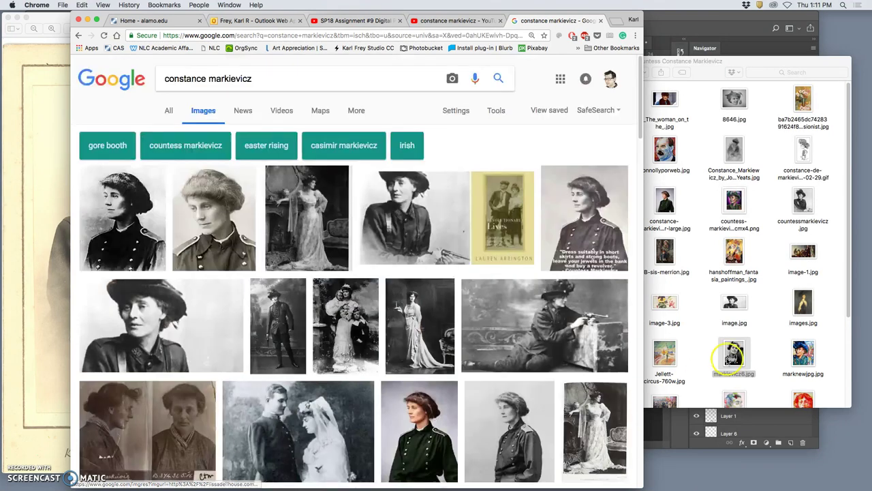
pyautogui.click(704, 340)
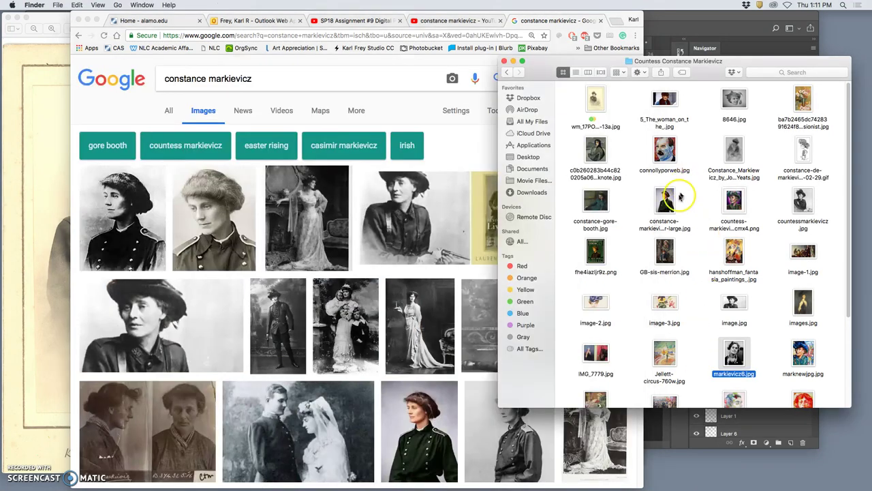
# Step: View and close constance-markievicz-in-colour-large.jpg, then select hanshoffman_fantasia_paintings_.jpg
pyautogui.doubleClick(667, 203)
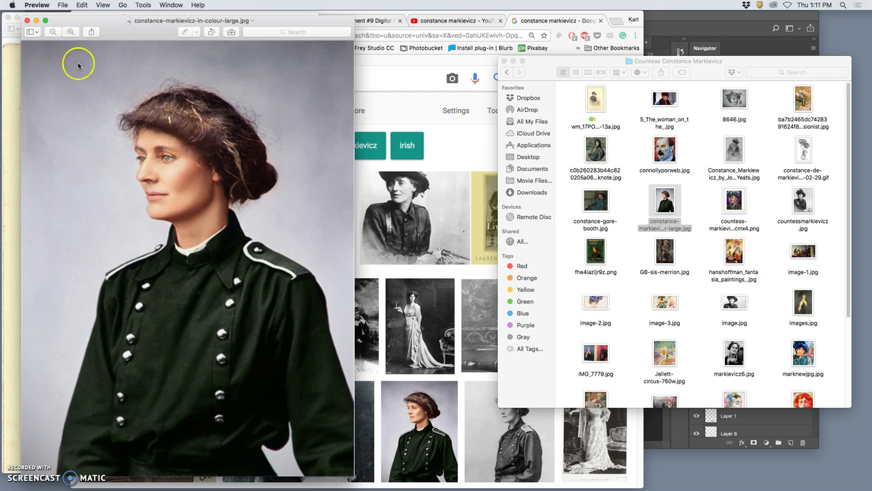
pyautogui.click(27, 21)
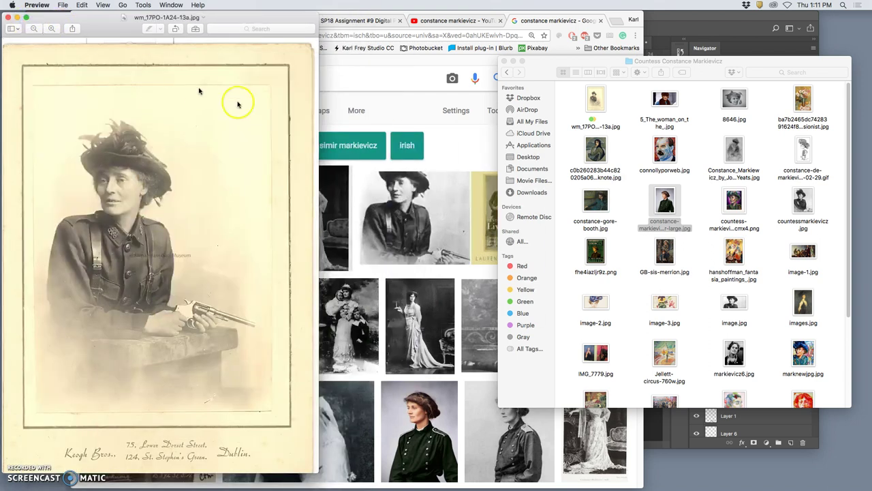
pyautogui.click(451, 147)
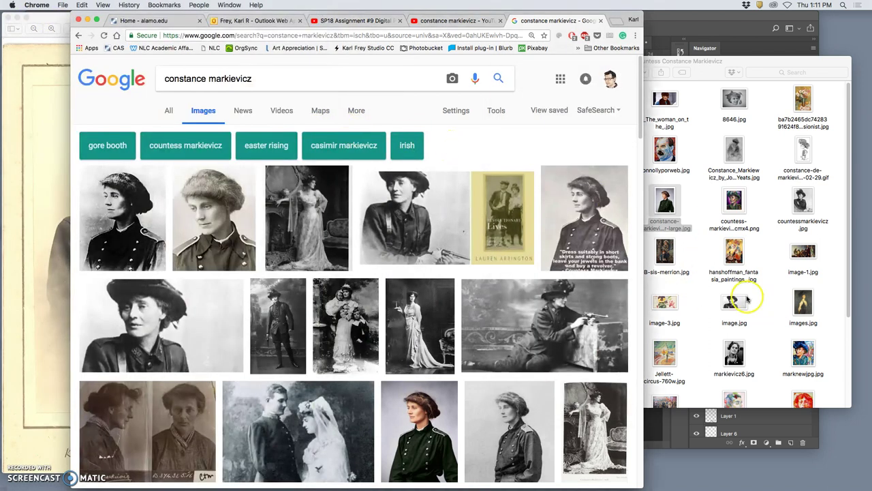
pyautogui.click(753, 295)
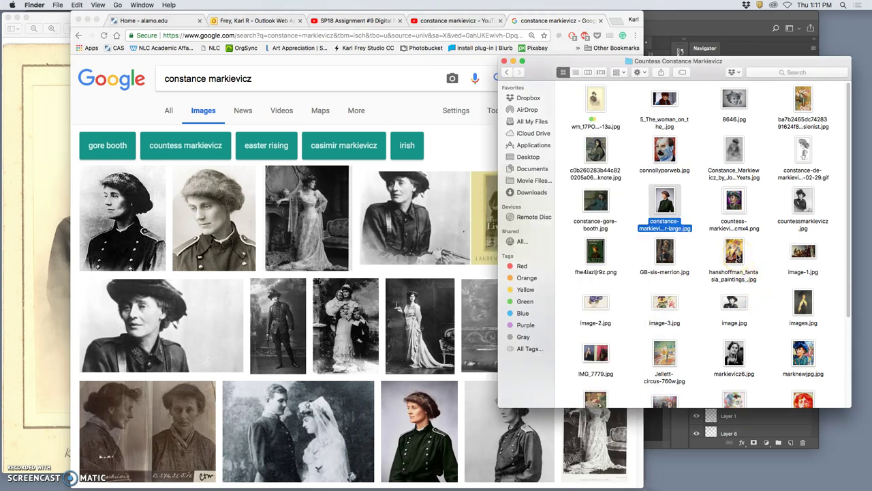
pyautogui.click(736, 256)
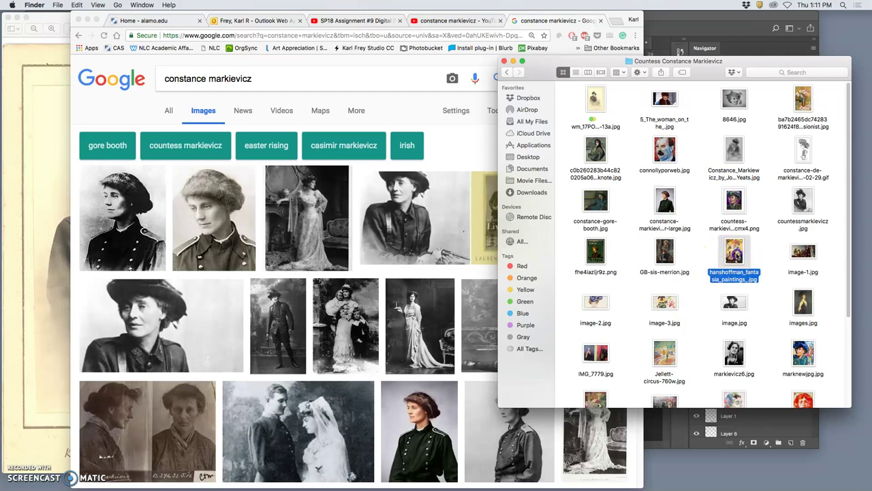
# Step: Preview the hanshoffman fantasia, Jellett-circus-760w.jpg and image-3.jpg pansy paintings in Preview
pyautogui.doubleClick(736, 256)
pyautogui.click(669, 350)
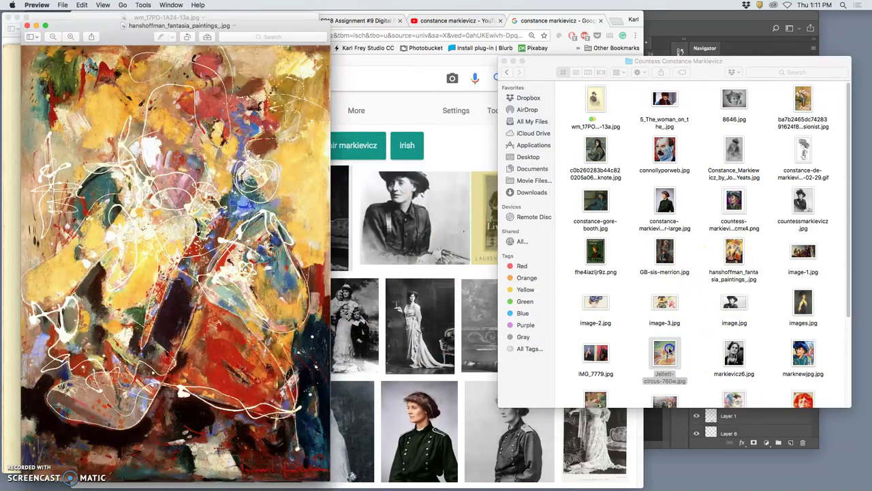
pyautogui.doubleClick(669, 350)
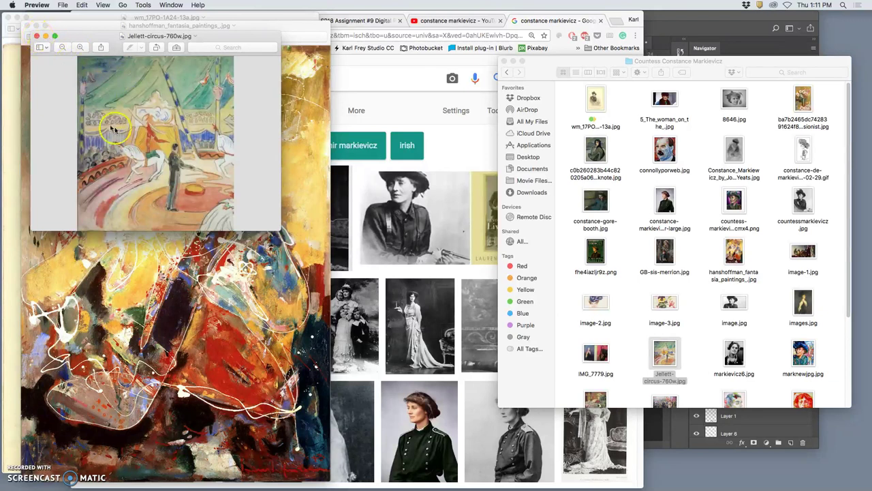
pyautogui.click(36, 37)
pyautogui.click(663, 302)
pyautogui.doubleClick(663, 302)
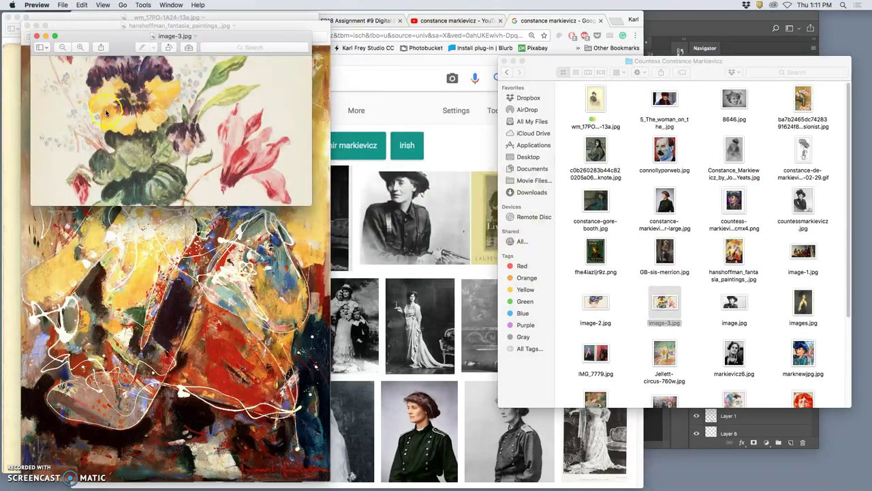
pyautogui.click(36, 36)
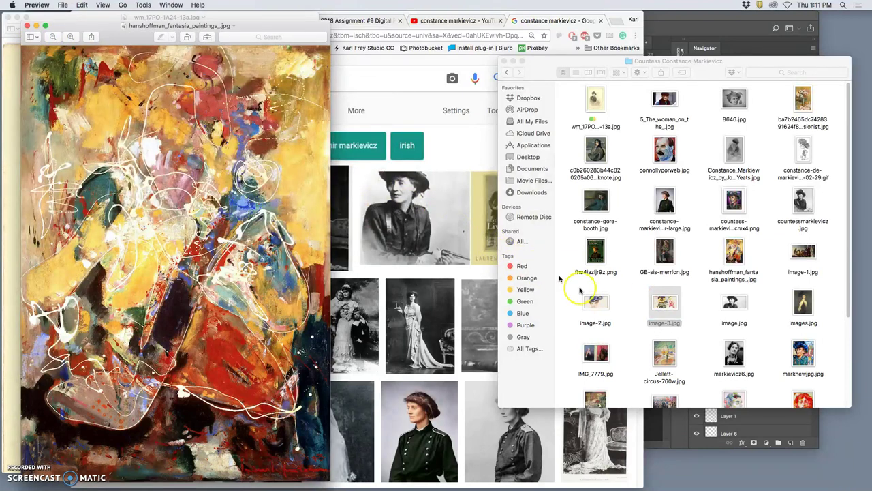
# Step: Preview image-2.jpg, the woman in a blue hat, then the John Butler Yeats Markievicz pencil sketch
pyautogui.click(595, 302)
pyautogui.click(329, 218)
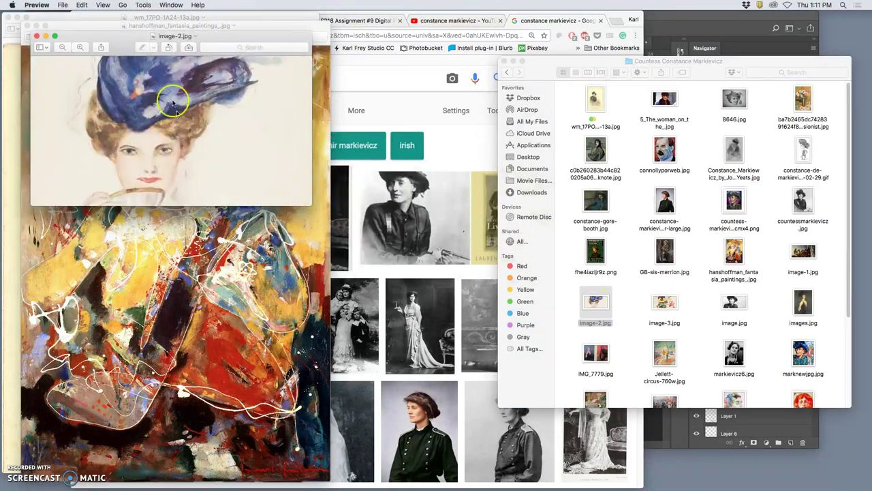
pyautogui.click(36, 35)
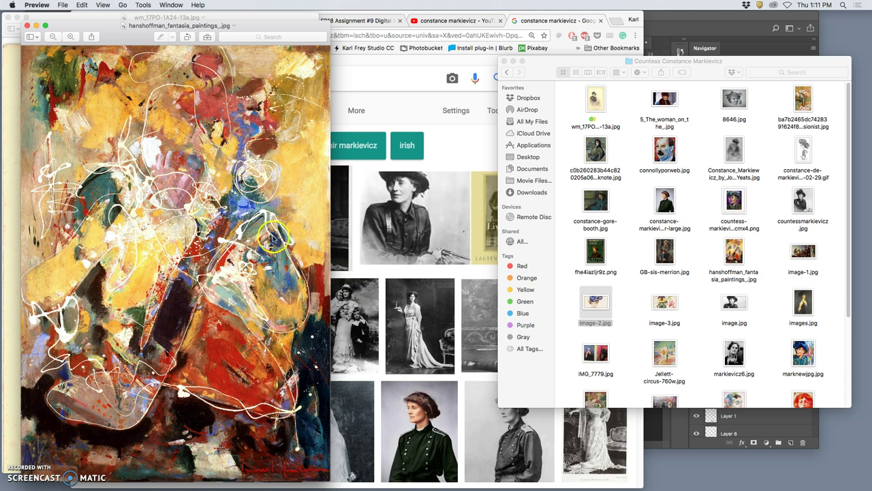
pyautogui.scroll(-3, 676, 360)
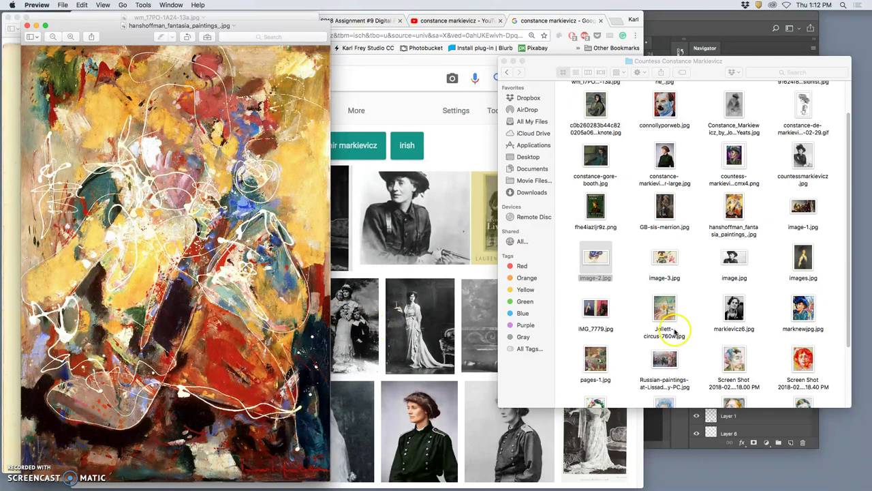
pyautogui.scroll(-1, 772, 339)
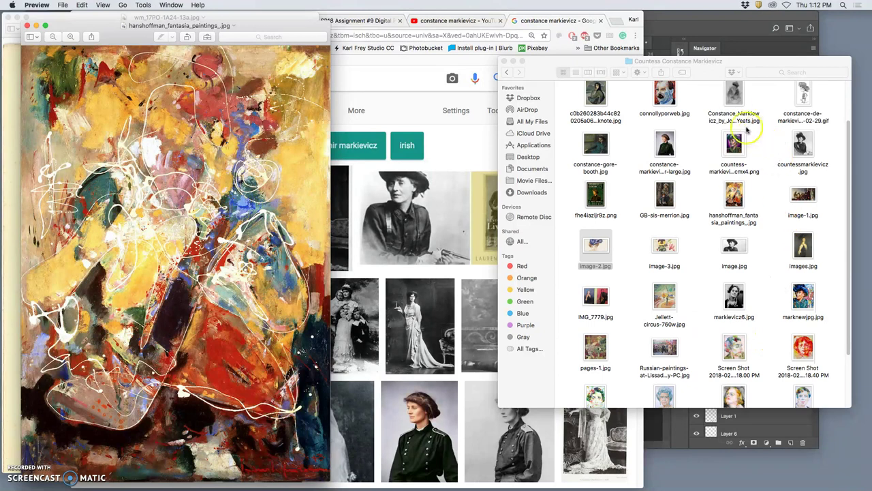
pyautogui.doubleClick(734, 99)
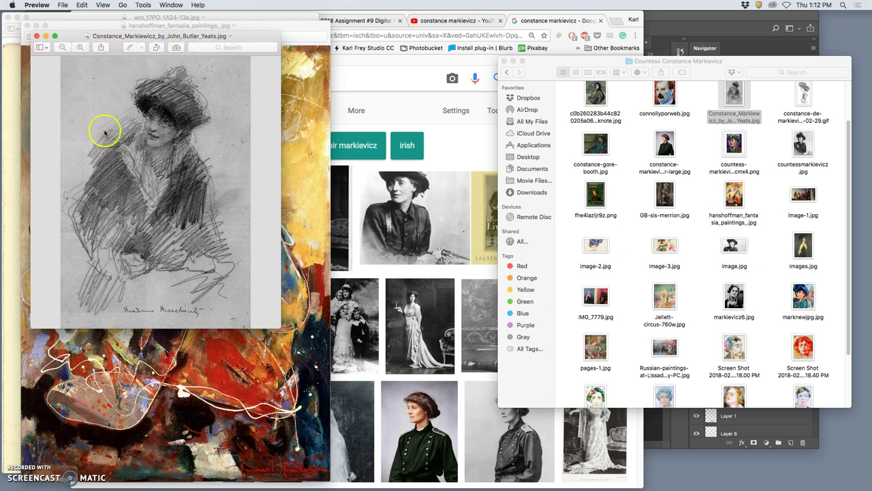
# Step: Close the pencil sketch, fantasia painting and sepia photo, then return Finder to Assignment #9
pyautogui.click(37, 36)
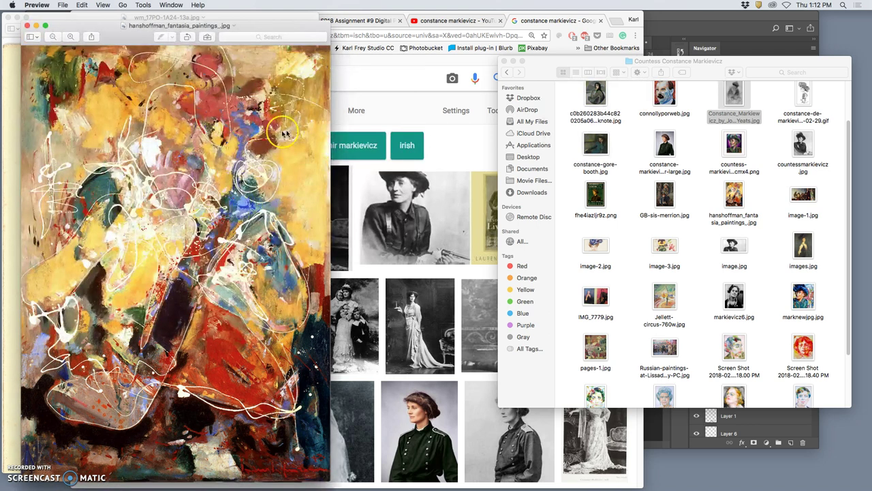
pyautogui.click(26, 25)
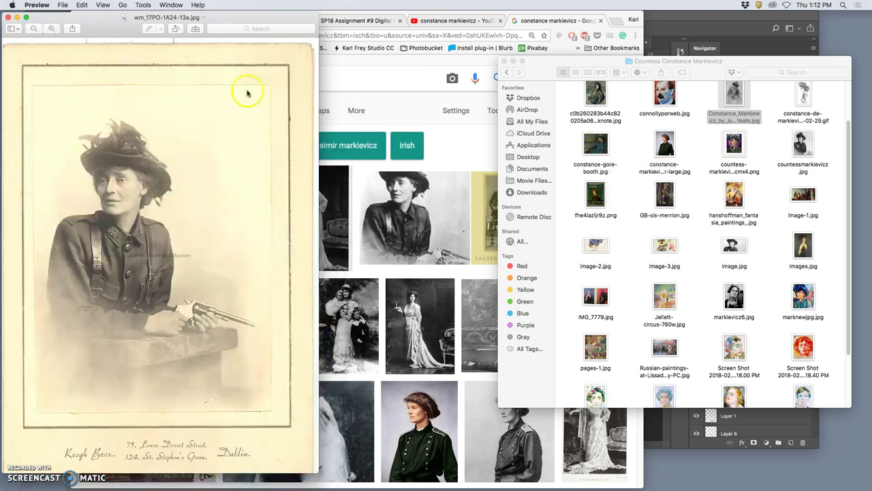
pyautogui.click(7, 19)
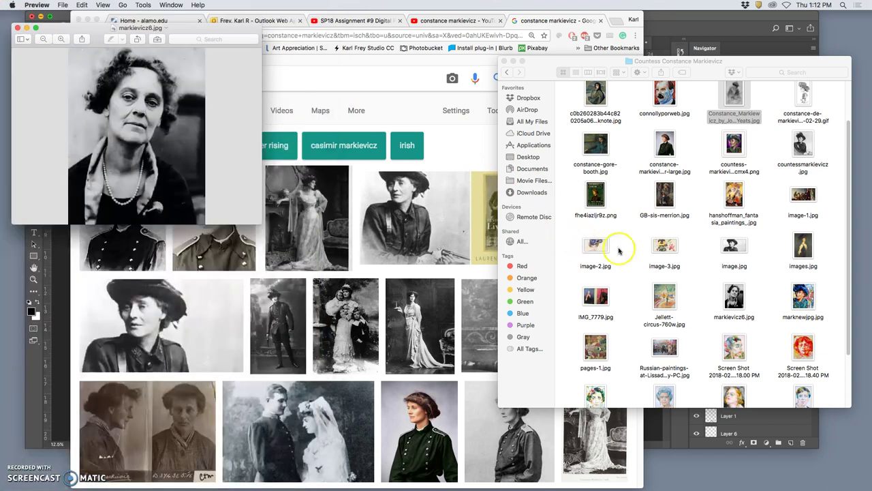
pyautogui.scroll(-3, 654, 252)
pyautogui.scroll(-1, 660, 257)
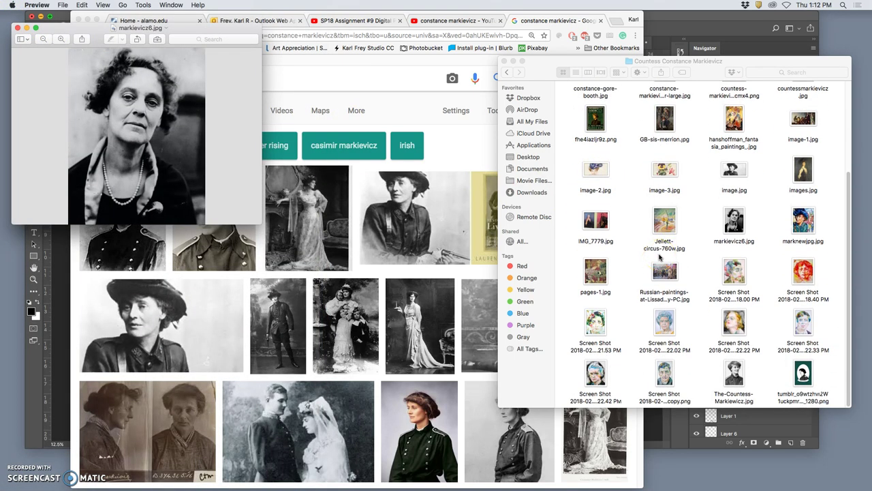
pyautogui.scroll(4, 660, 257)
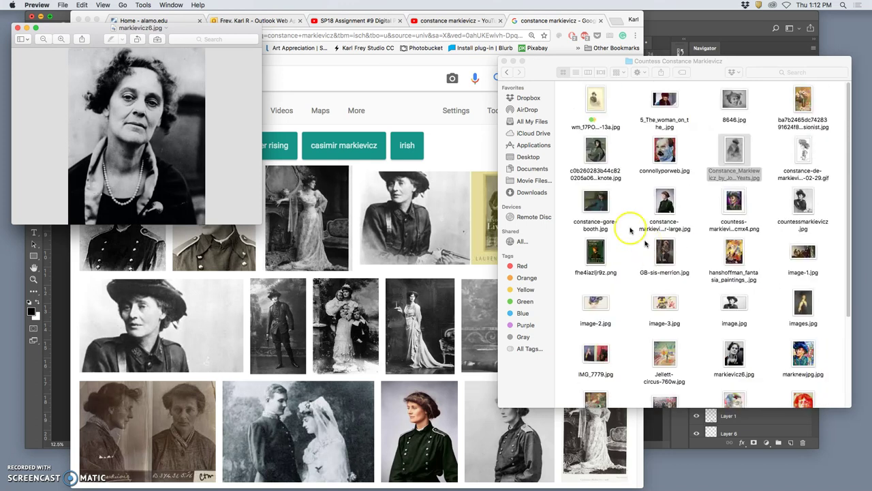
pyautogui.click(508, 74)
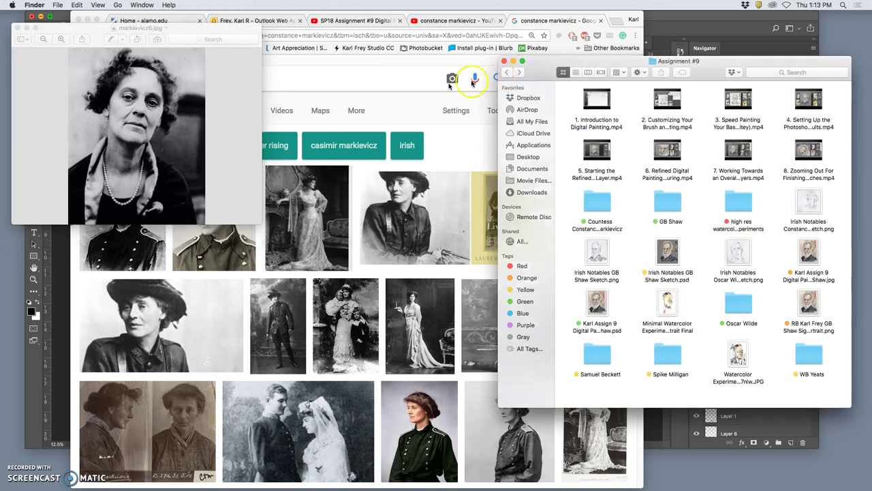
# Step: Browse the contents of the Countess Constance Markievicz folder in Finder
pyautogui.click(16, 29)
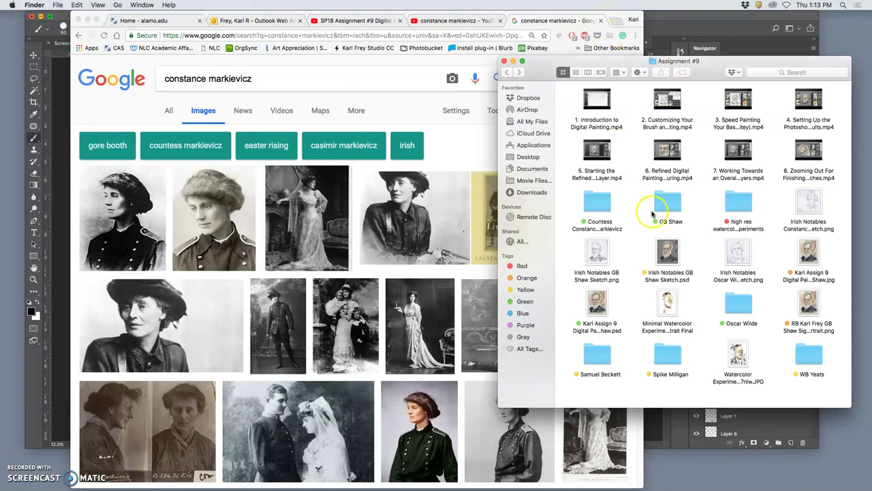
pyautogui.doubleClick(597, 205)
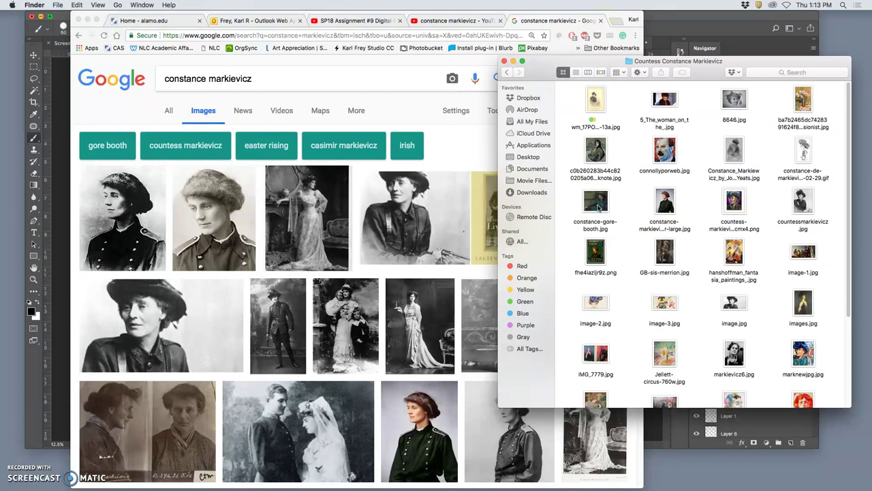
pyautogui.scroll(-5, 630, 208)
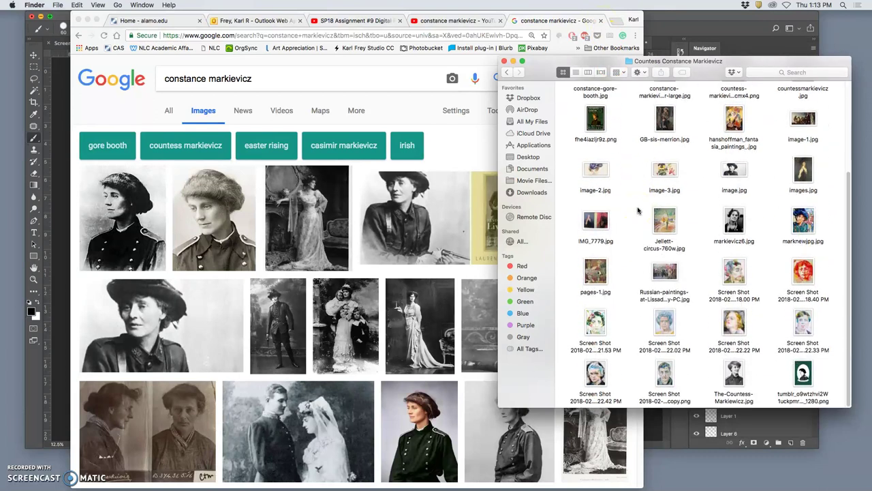
pyautogui.scroll(5, 638, 210)
pyautogui.click(627, 204)
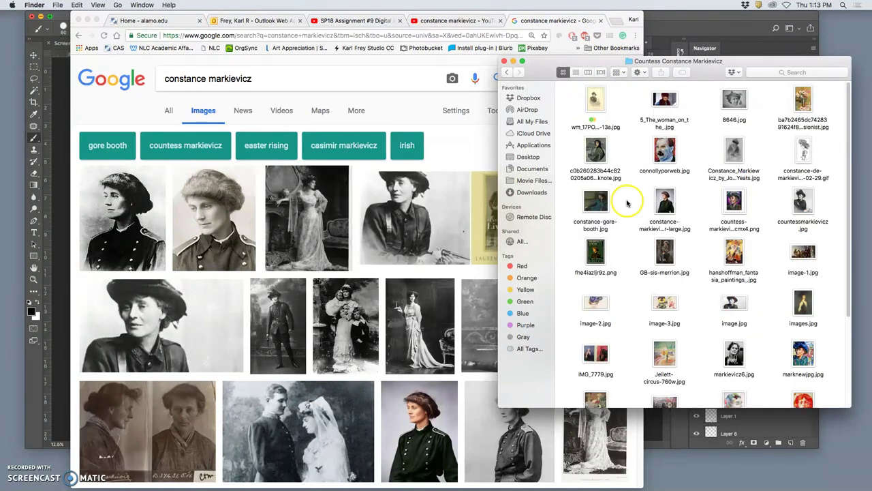
pyautogui.scroll(-5, 623, 197)
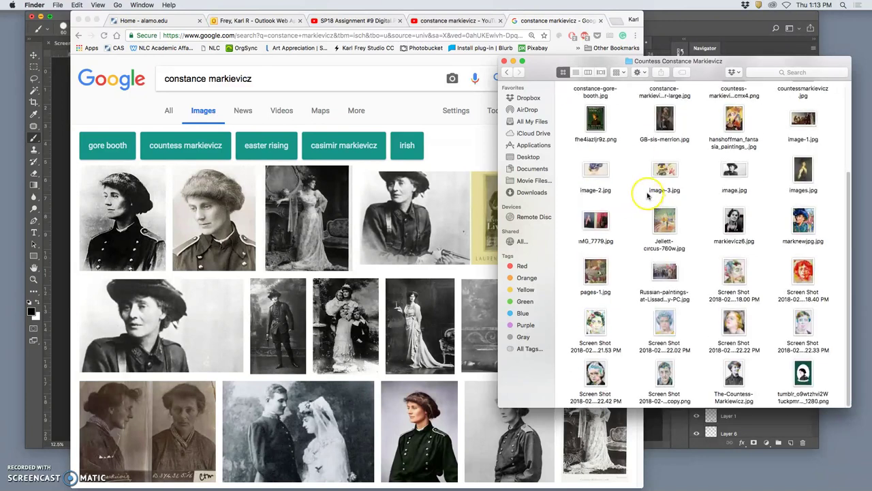
# Step: Open 'Irish Notables Constance Markievicz Sketch.png' from Assignment #9 in Adobe Photoshop CC 2018
pyautogui.click(505, 73)
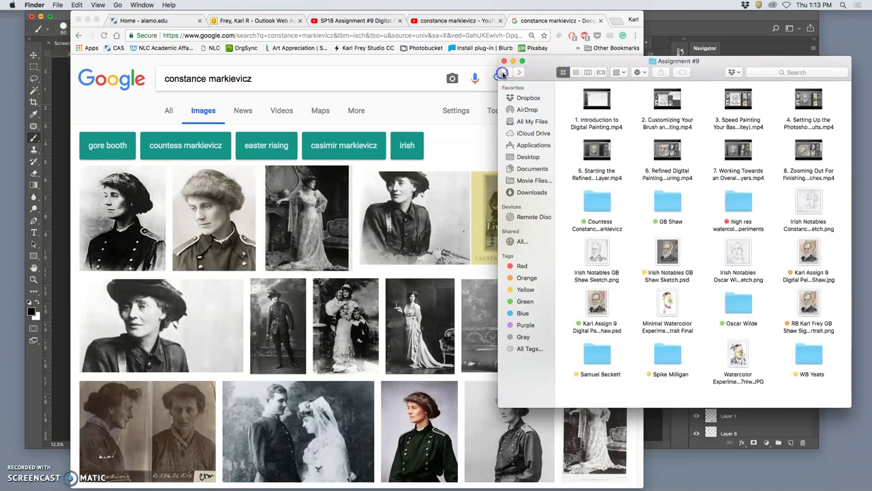
pyautogui.rightClick(811, 203)
pyautogui.moveTo(777, 218)
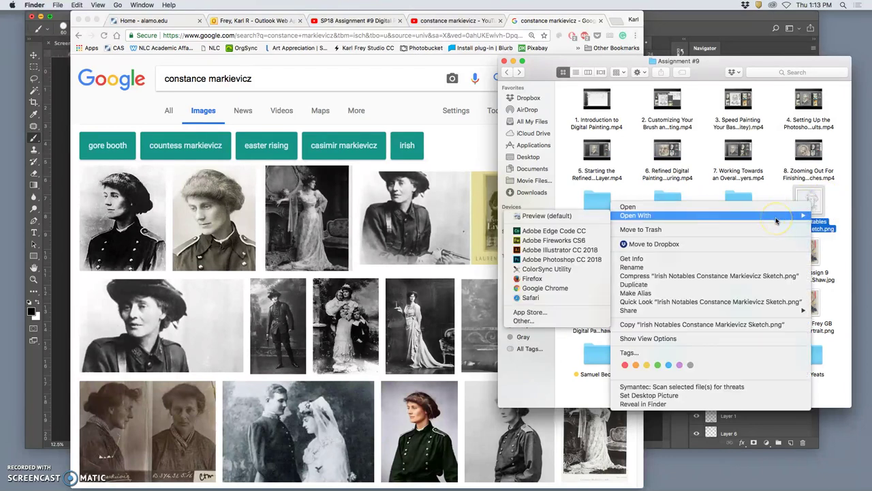
pyautogui.click(600, 264)
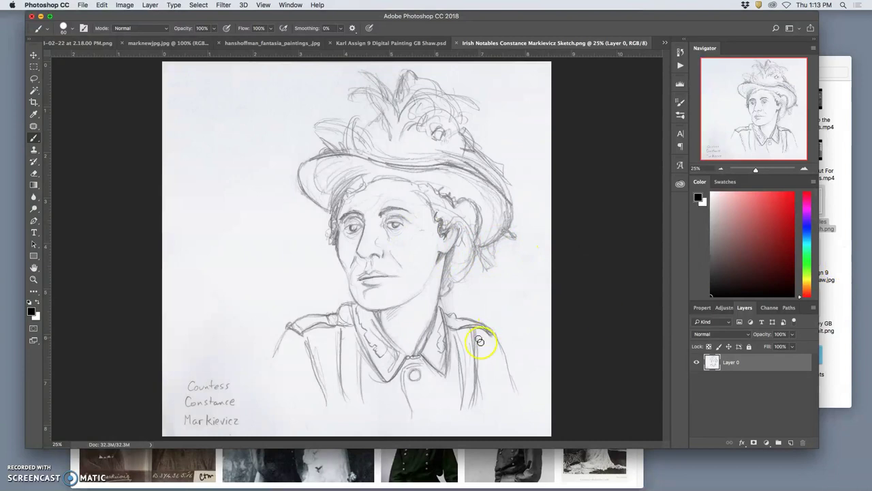
# Step: Preview Google Images results: Markievicz in a hat and the photo beside the book cover
pyautogui.click(637, 469)
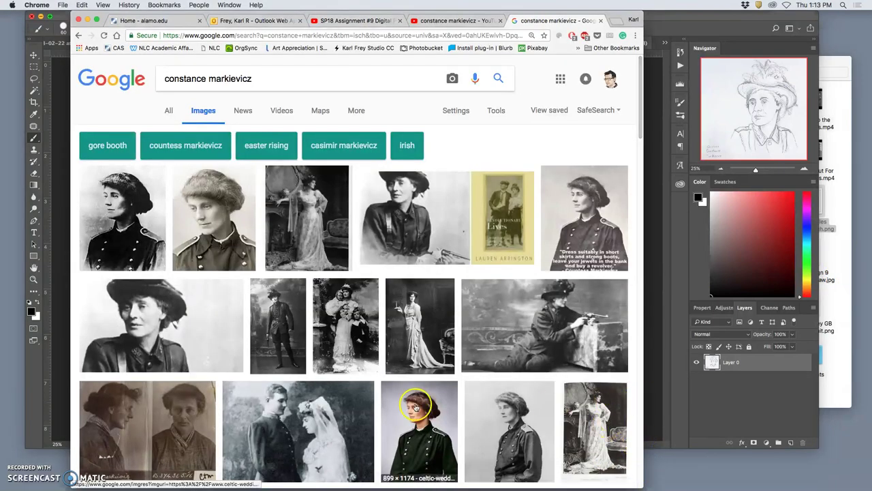
pyautogui.click(179, 348)
pyautogui.scroll(3, 477, 136)
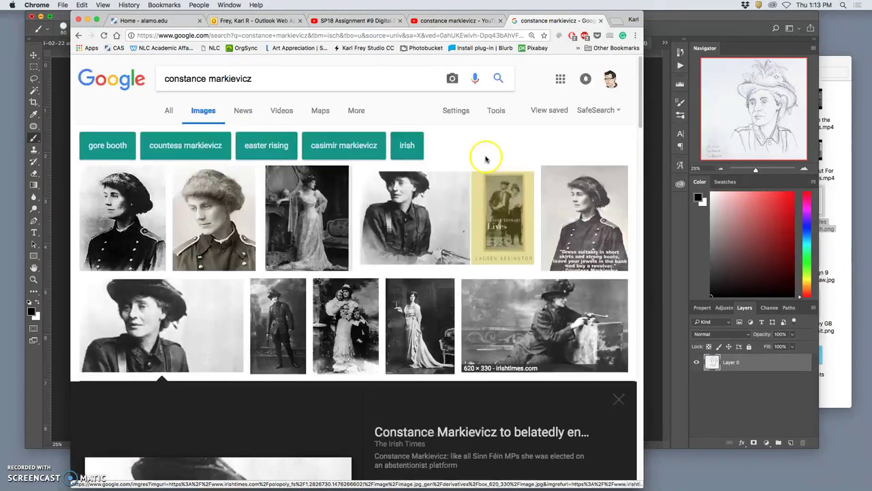
pyautogui.click(433, 211)
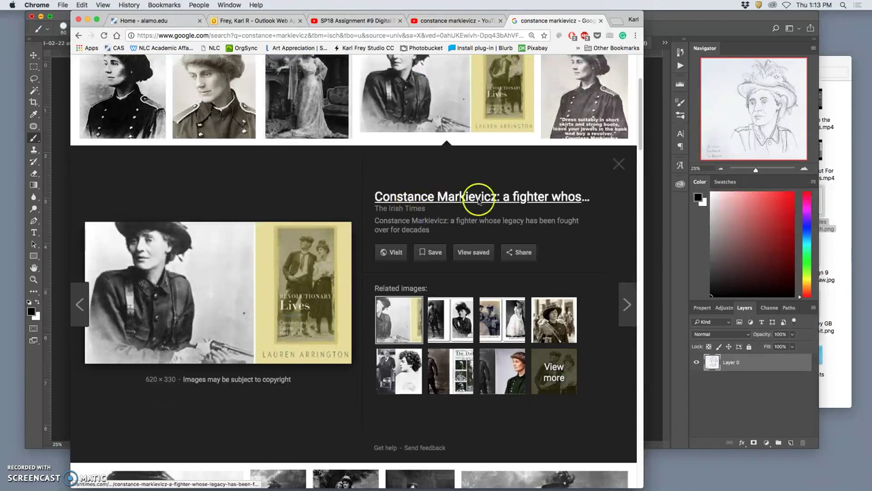
# Step: Open the Countess Constance Markievicz folder in Finder and minimise the browser
pyautogui.click(843, 175)
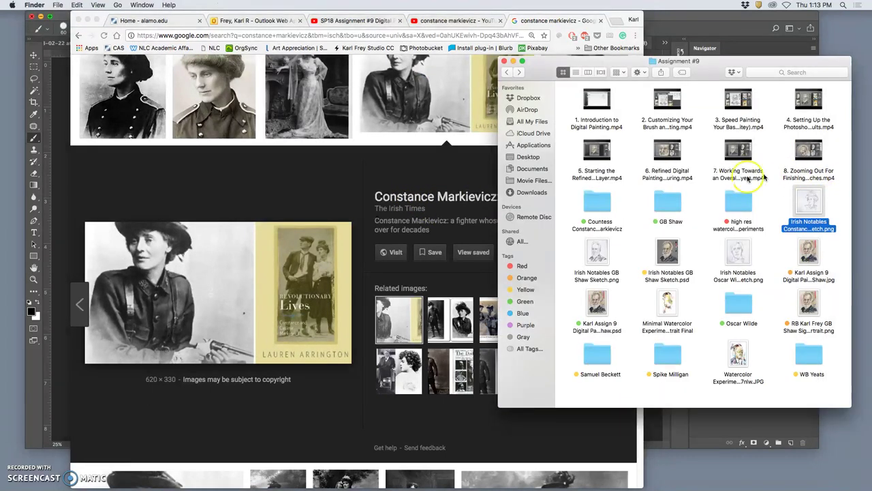
pyautogui.doubleClick(597, 210)
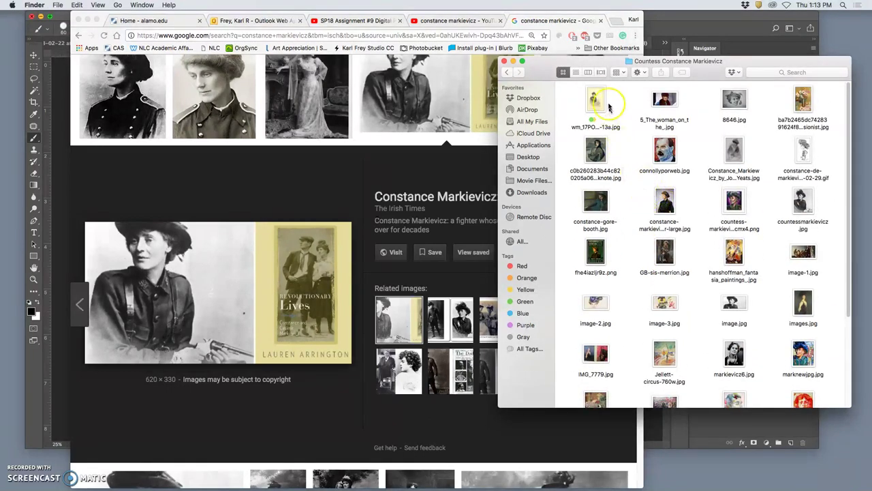
pyautogui.click(89, 20)
# Step: Place the wm_17PO-1A24-13a photo on the sketch, enlarge it, and set opacity to 55%
pyautogui.moveTo(595, 102); pyautogui.dragTo(358, 188)
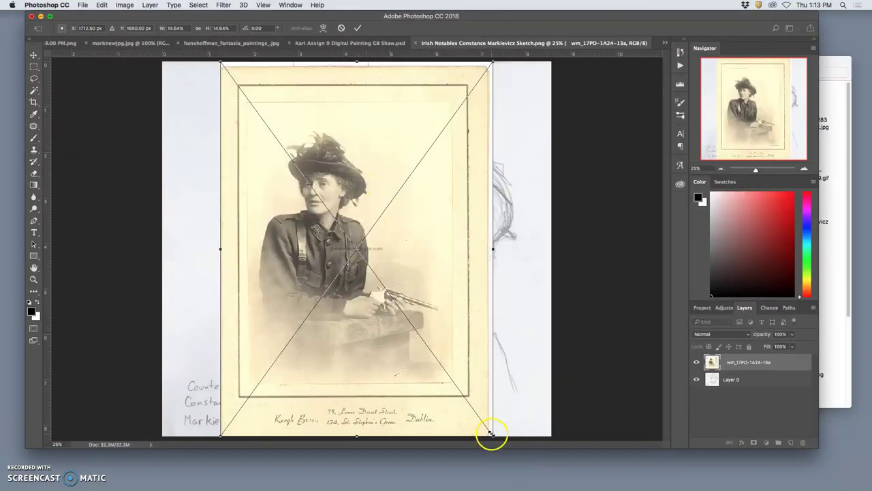
pyautogui.moveTo(492, 433); pyautogui.dragTo(679, 487)
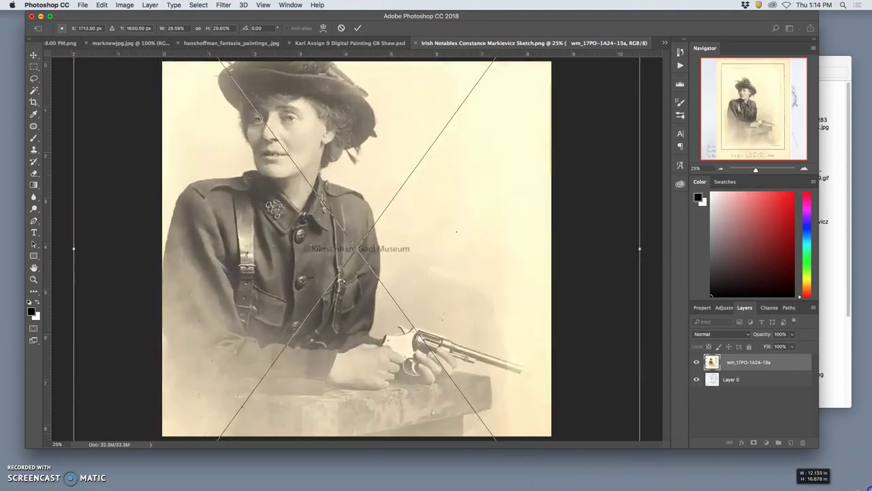
pyautogui.moveTo(831, 471); pyautogui.dragTo(865, 483)
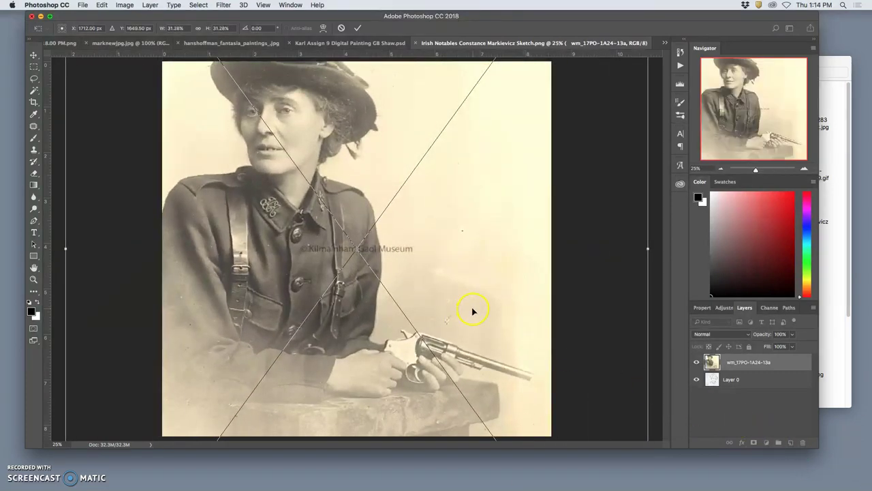
pyautogui.press('Return')
pyautogui.press('b')
pyautogui.click(792, 335)
pyautogui.moveTo(792, 345); pyautogui.dragTo(774, 347)
# Step: Move and scale the faded photo to about 36.9% so its face aligns with the sketch
pyautogui.press('super+minus')
pyautogui.click(32, 54)
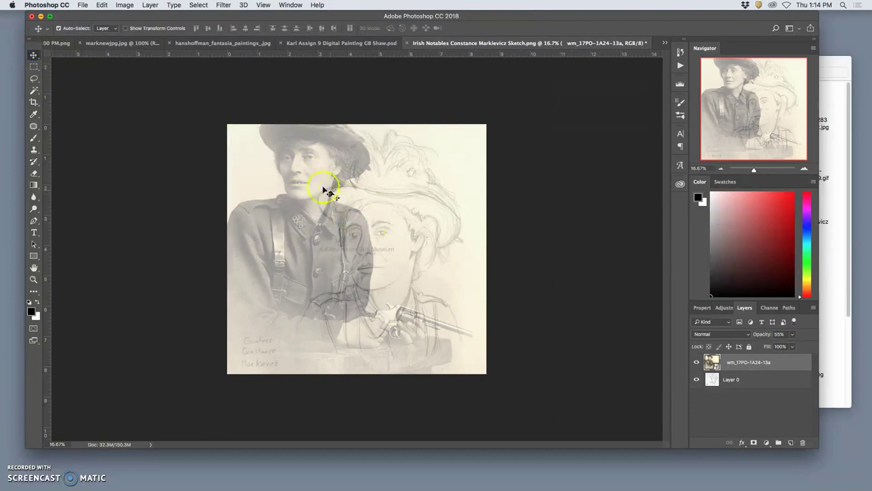
pyautogui.moveTo(302, 179)
pyautogui.mouseDown()
pyautogui.moveTo(343, 208)
pyautogui.moveTo(366, 253)
pyautogui.moveTo(362, 268)
pyautogui.mouseUp()
pyautogui.press('super+t')
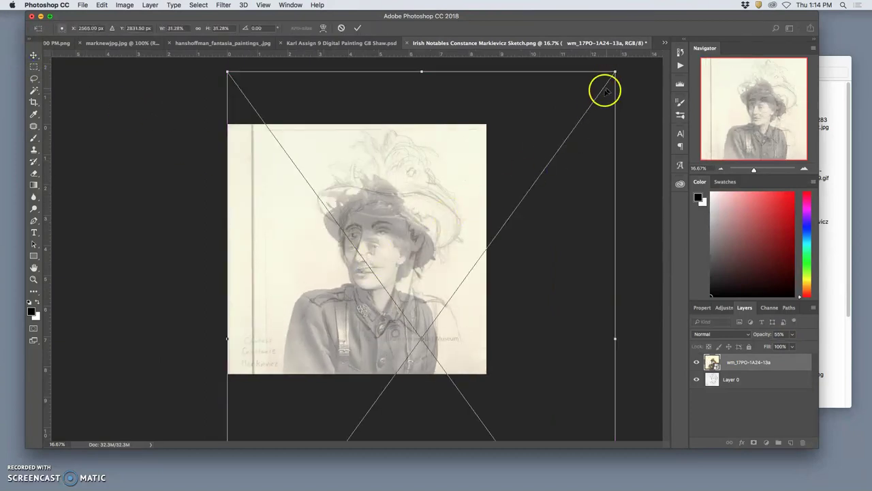
pyautogui.moveTo(615, 70); pyautogui.dragTo(712, 25)
pyautogui.moveTo(476, 158); pyautogui.dragTo(456, 212)
pyautogui.press('super+plus')
pyautogui.scroll(-5, 457, 242)
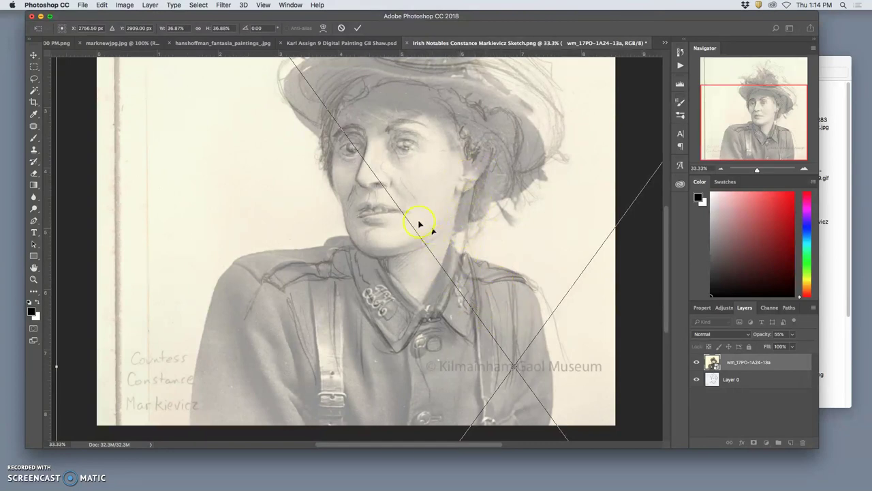
pyautogui.scroll(5, 444, 225)
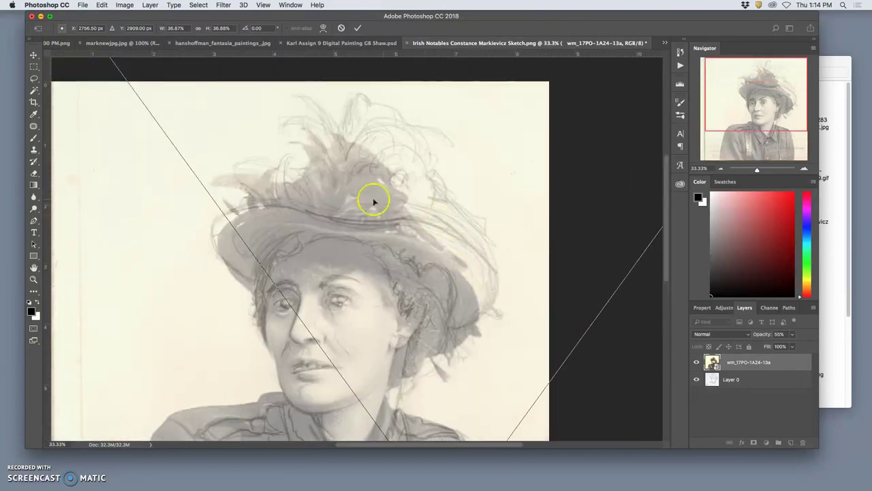
pyautogui.scroll(-5, 352, 205)
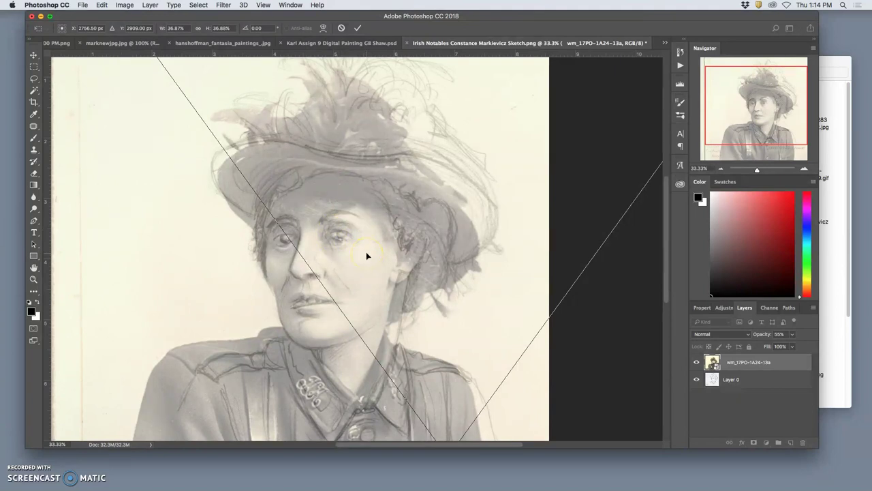
# Step: Put the photo below Layer 0, duplicate the sketch, hide the original, and set the copy to 40%
pyautogui.click(597, 347)
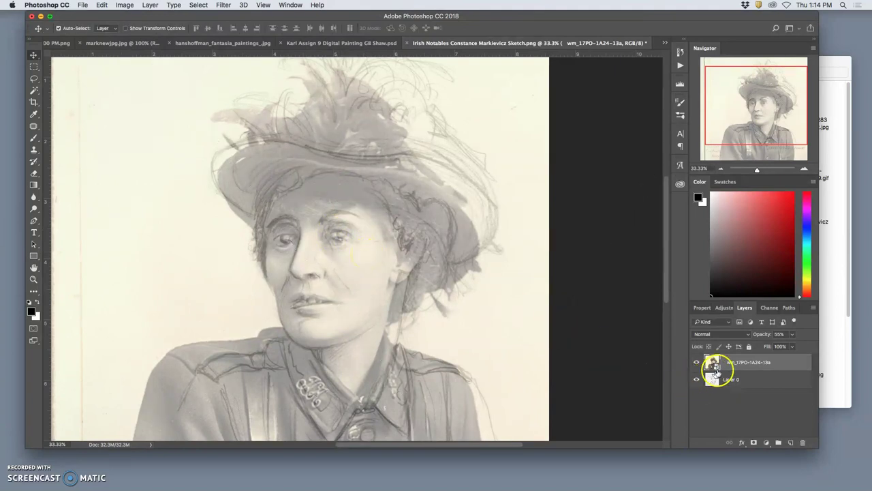
pyautogui.moveTo(739, 364); pyautogui.dragTo(738, 387)
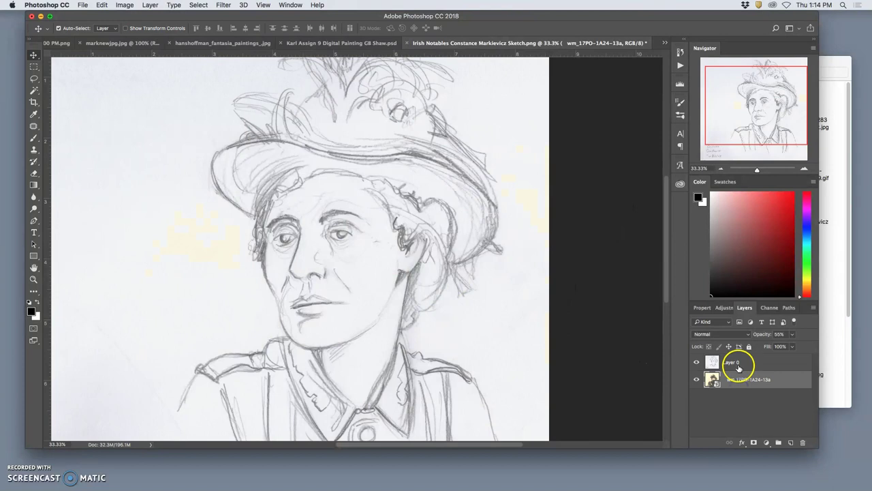
pyautogui.click(738, 364)
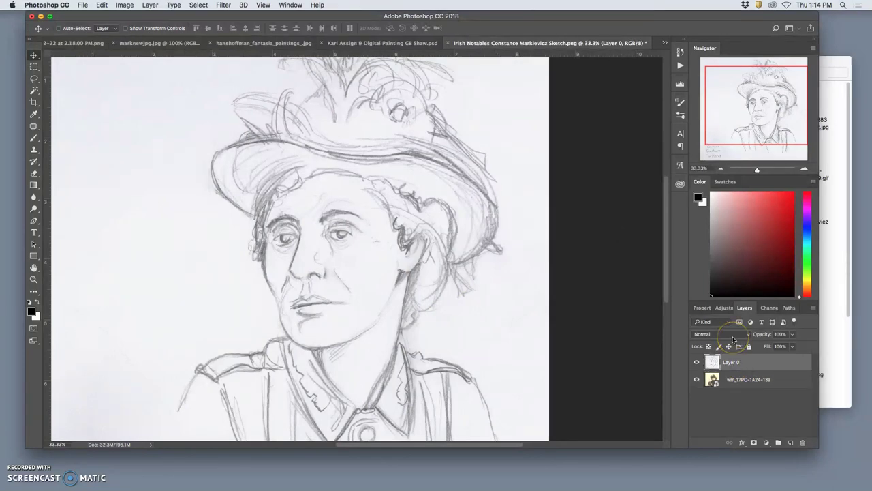
pyautogui.click(724, 360)
pyautogui.press('super+j')
pyautogui.click(697, 379)
pyautogui.click(750, 362)
pyautogui.click(792, 334)
pyautogui.moveTo(794, 347)
pyautogui.mouseDown()
pyautogui.moveTo(767, 348)
pyautogui.moveTo(791, 345)
pyautogui.mouseUp()
# Step: Check the photo layer stays at 100% opacity, cancel its stray transform, and reselect Layer 0 copy
pyautogui.click(767, 397)
pyautogui.click(790, 334)
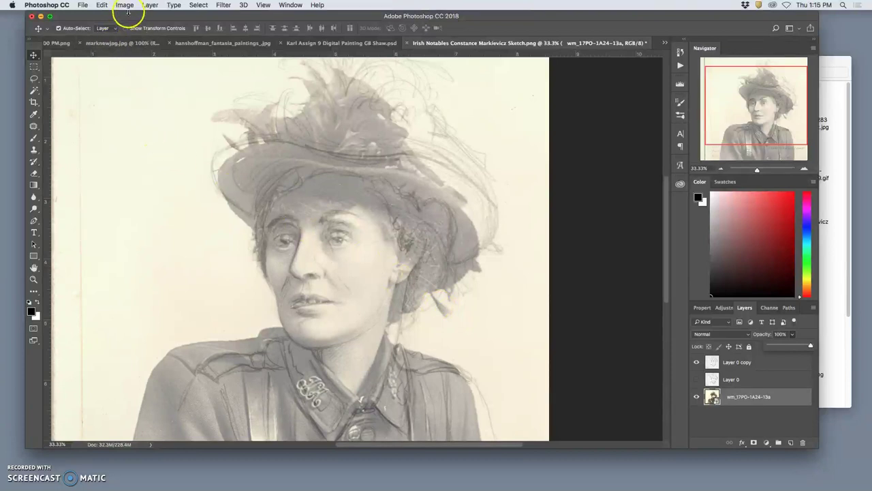
pyautogui.press('super+t')
pyautogui.rightClick(202, 169)
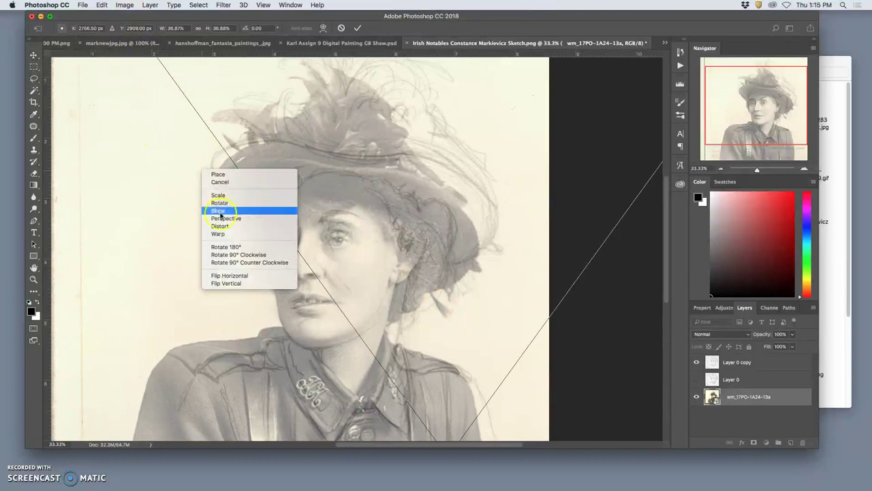
pyautogui.click(419, 227)
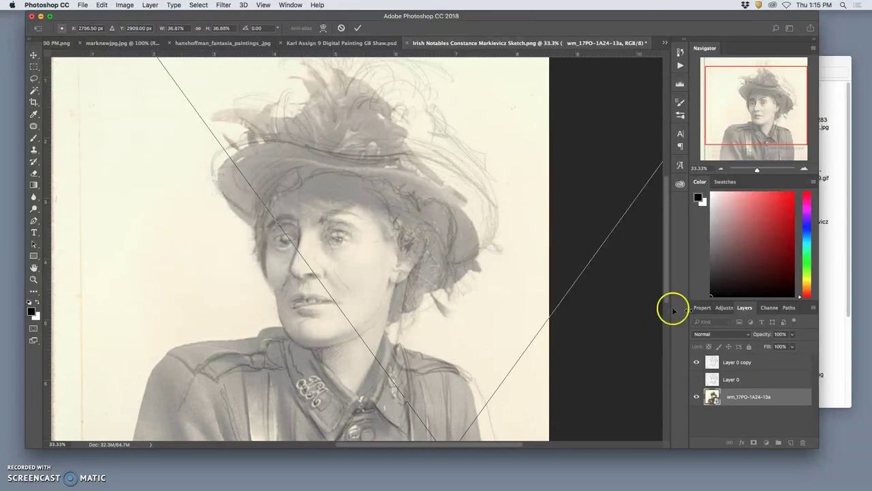
pyautogui.click(33, 79)
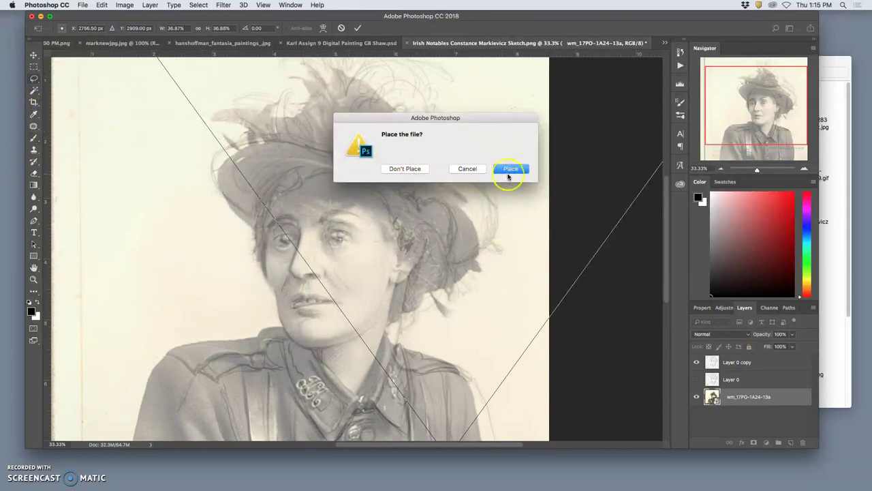
pyautogui.click(512, 171)
pyautogui.click(771, 364)
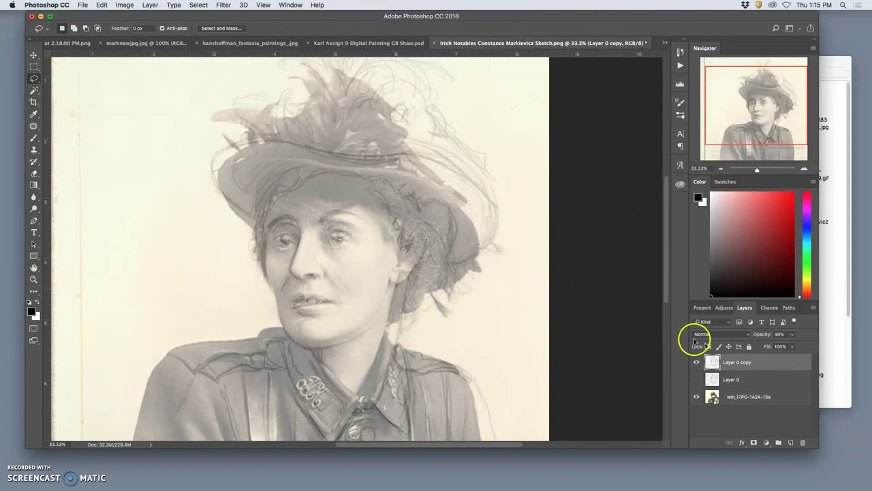
# Step: Warp Layer 0 copy, bending its eyes, hat brim, chin and collar onto the photo's features
pyautogui.press('super+t')
pyautogui.rightClick(371, 254)
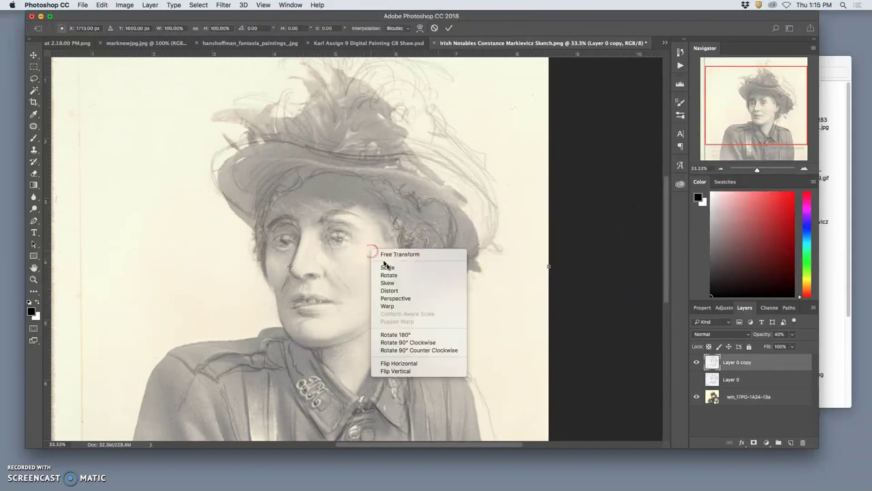
pyautogui.click(385, 306)
pyautogui.moveTo(339, 246)
pyautogui.mouseDown()
pyautogui.moveTo(313, 237)
pyautogui.moveTo(341, 242)
pyautogui.moveTo(179, 268)
pyautogui.mouseUp()
pyautogui.moveTo(292, 193); pyautogui.dragTo(305, 190)
pyautogui.moveTo(295, 341); pyautogui.dragTo(298, 333)
pyautogui.moveTo(294, 185); pyautogui.dragTo(291, 190)
pyautogui.moveTo(306, 339); pyautogui.dragTo(306, 337)
pyautogui.moveTo(306, 191); pyautogui.dragTo(308, 195)
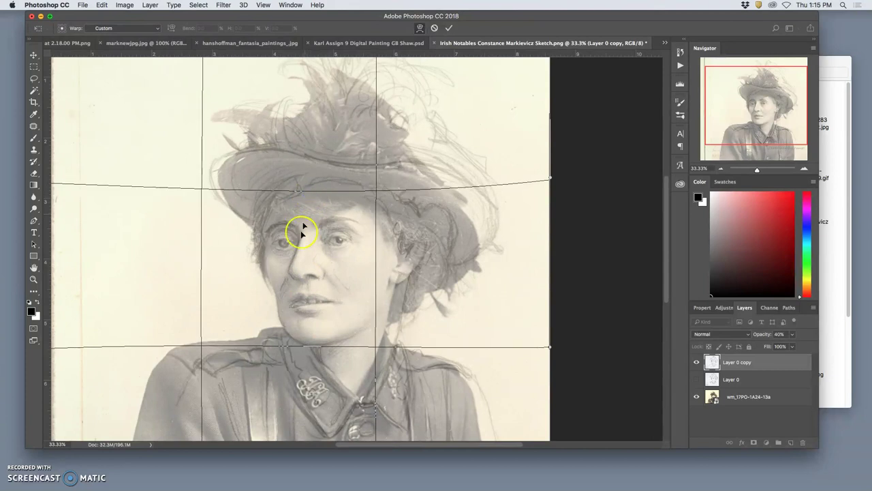
pyautogui.moveTo(272, 339); pyautogui.dragTo(274, 336)
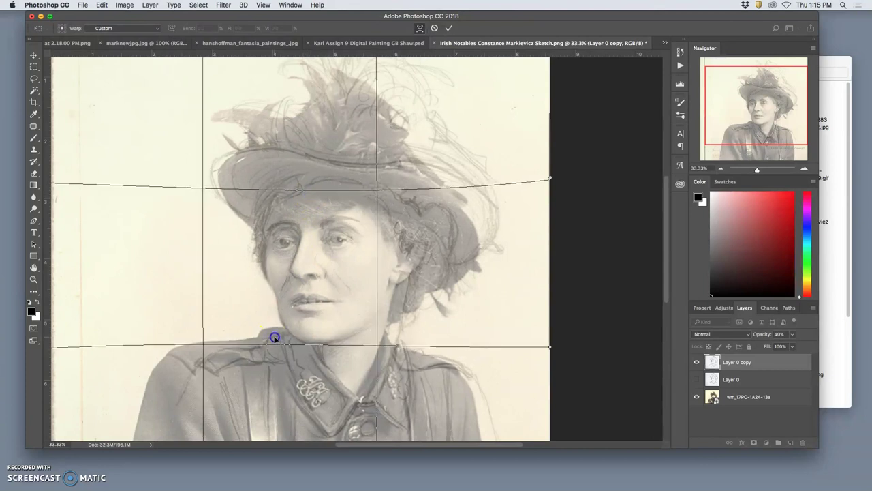